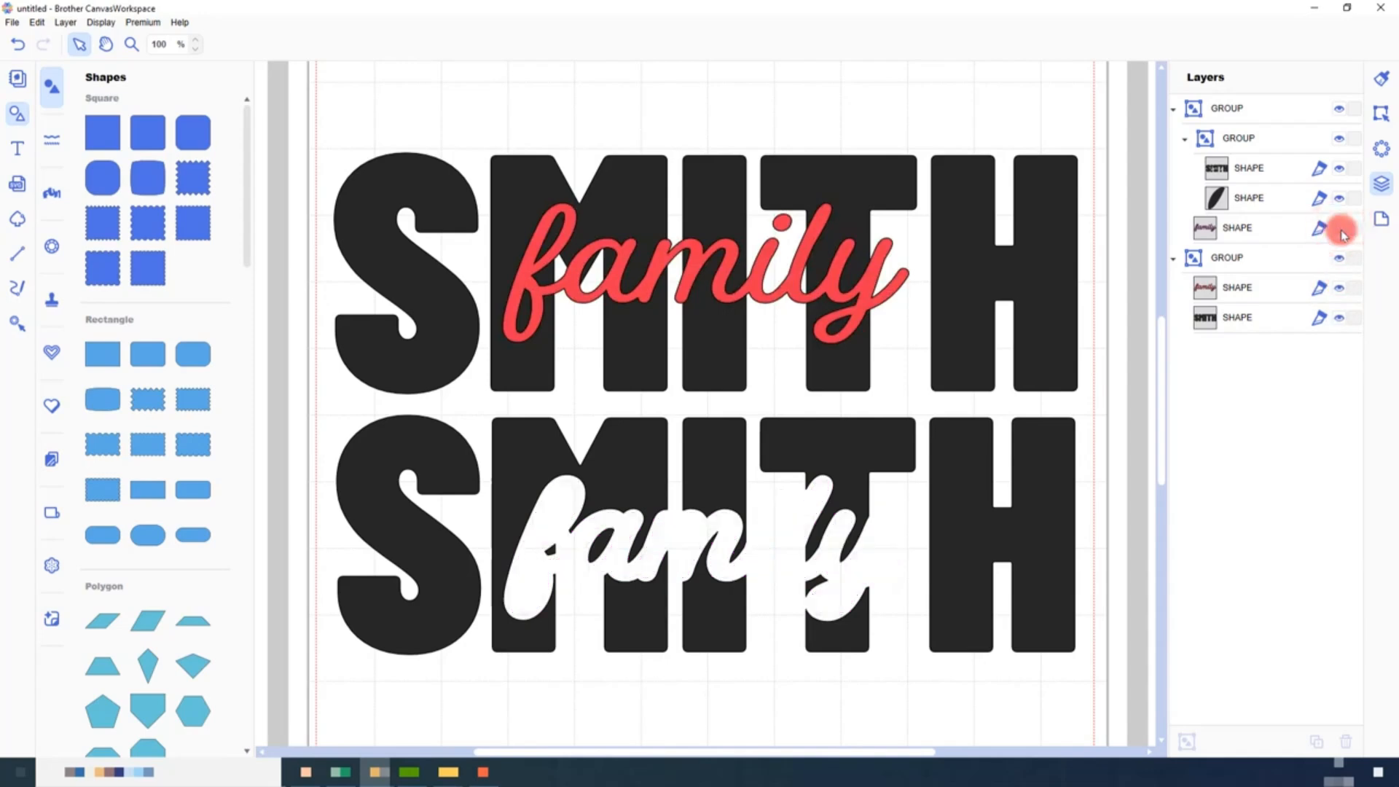
pyautogui.click(1342, 230)
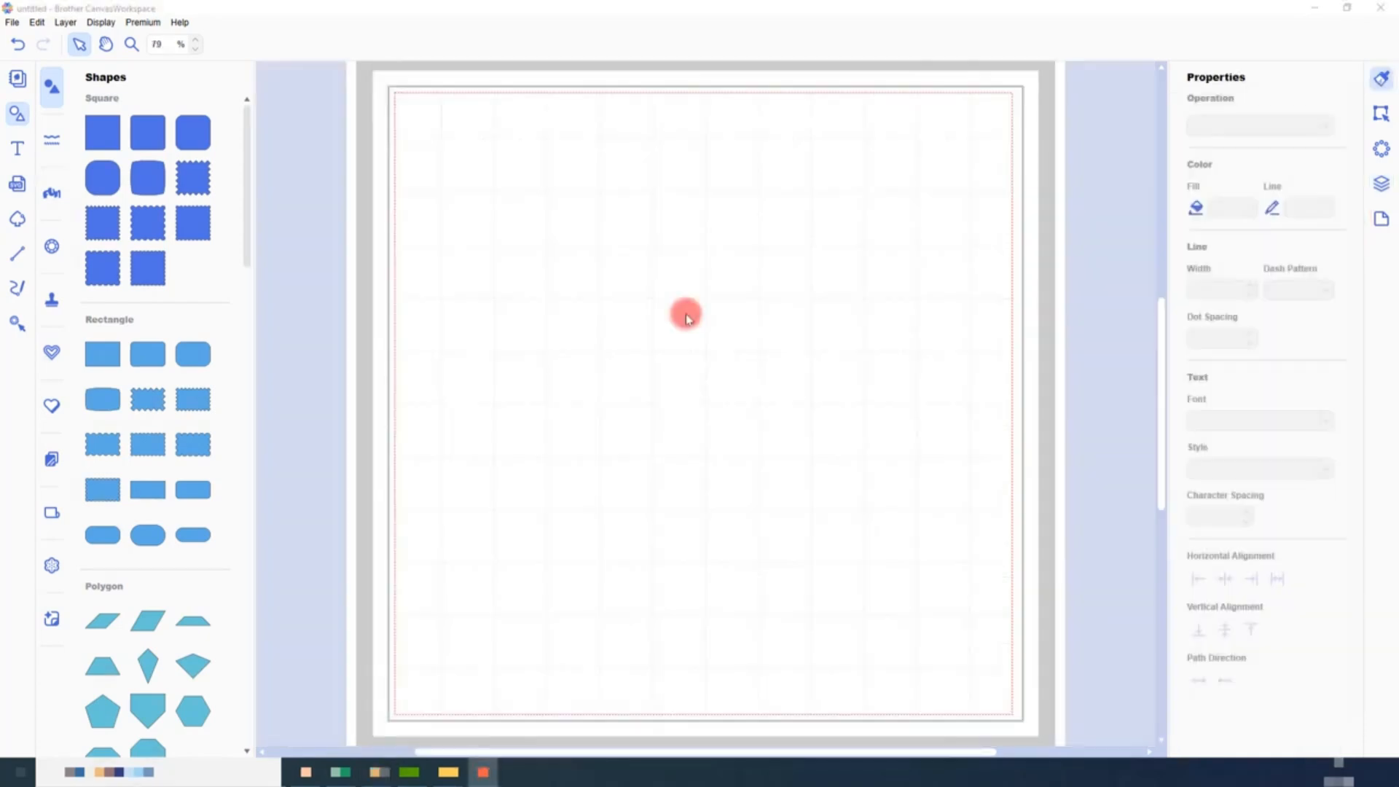
# Step: Add the text SMITH in the upper half of the mat
pyautogui.click(21, 146)
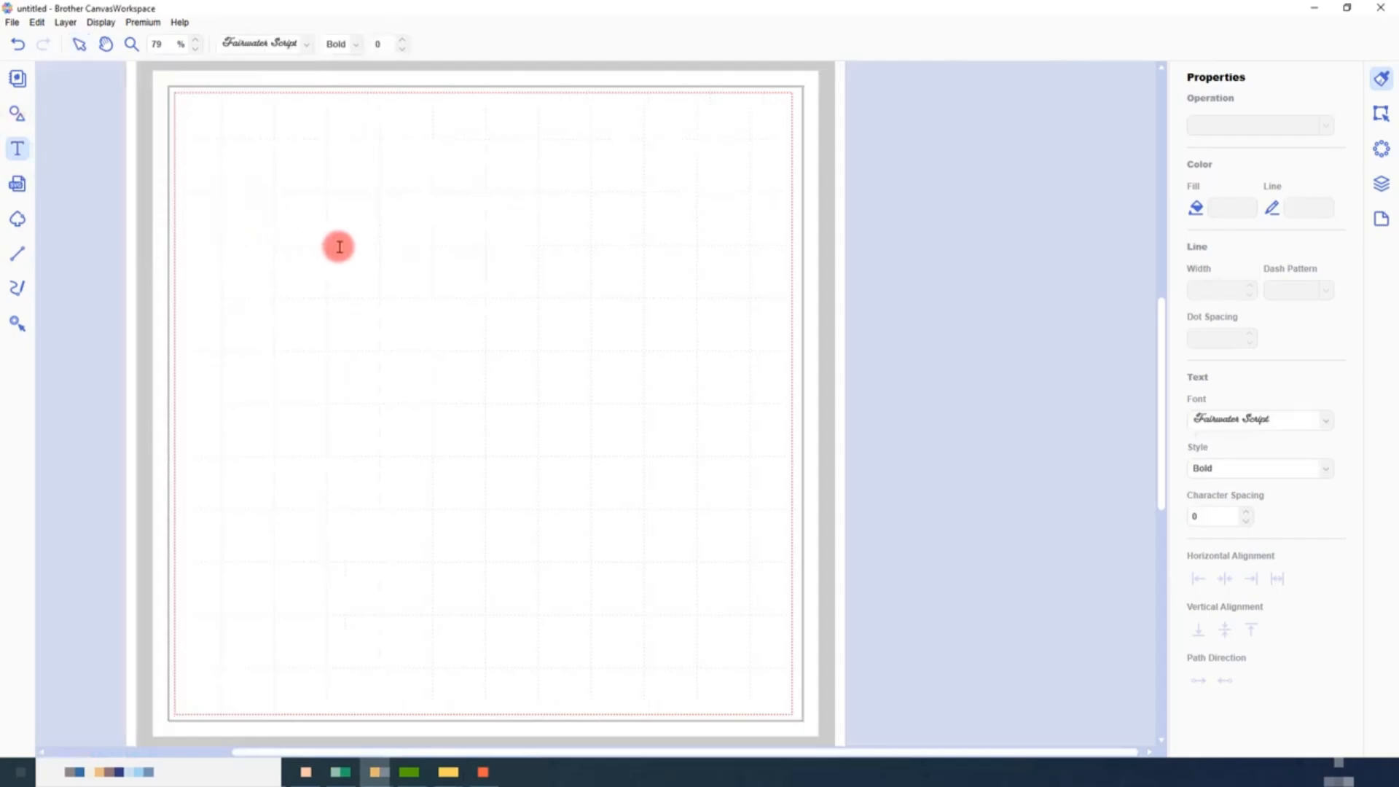
pyautogui.click(340, 247)
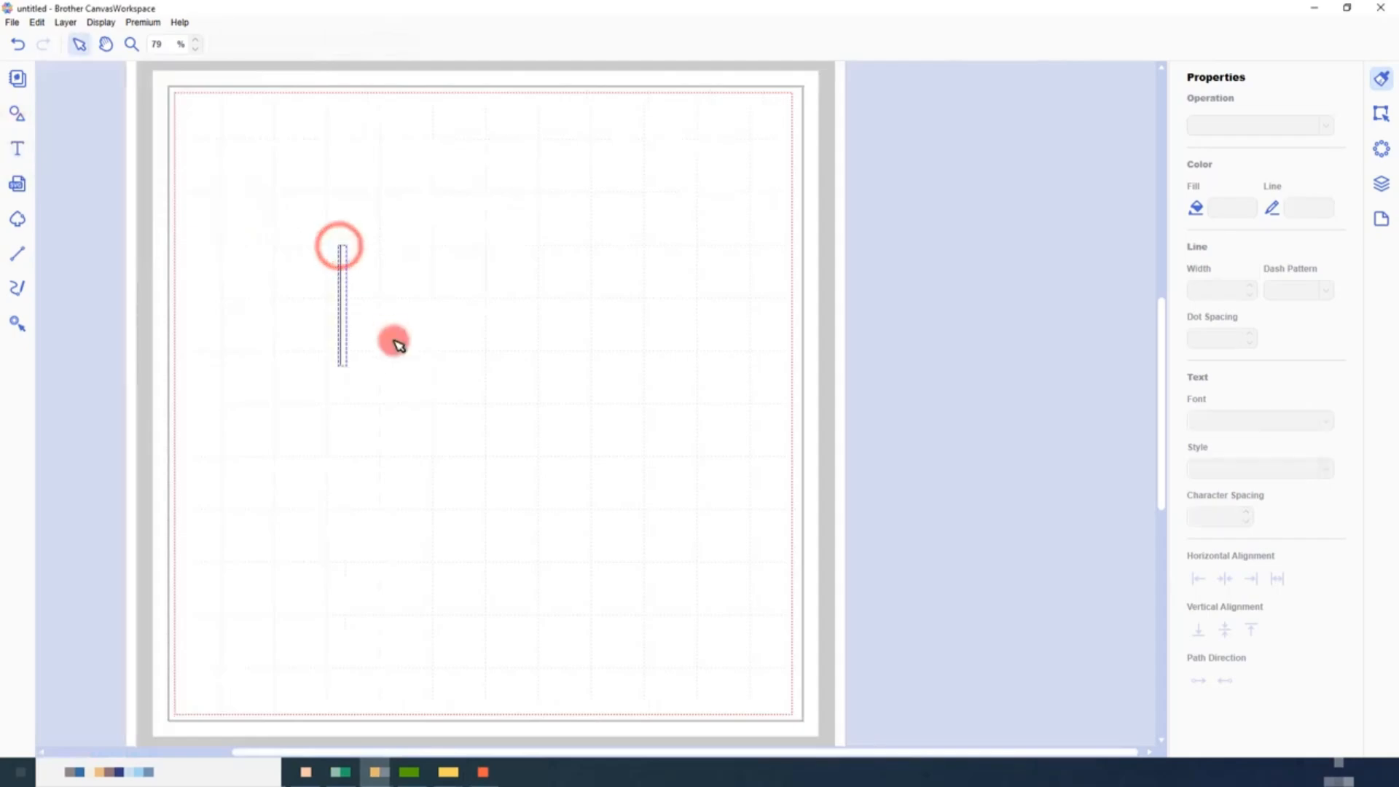
pyautogui.write('SMITH')
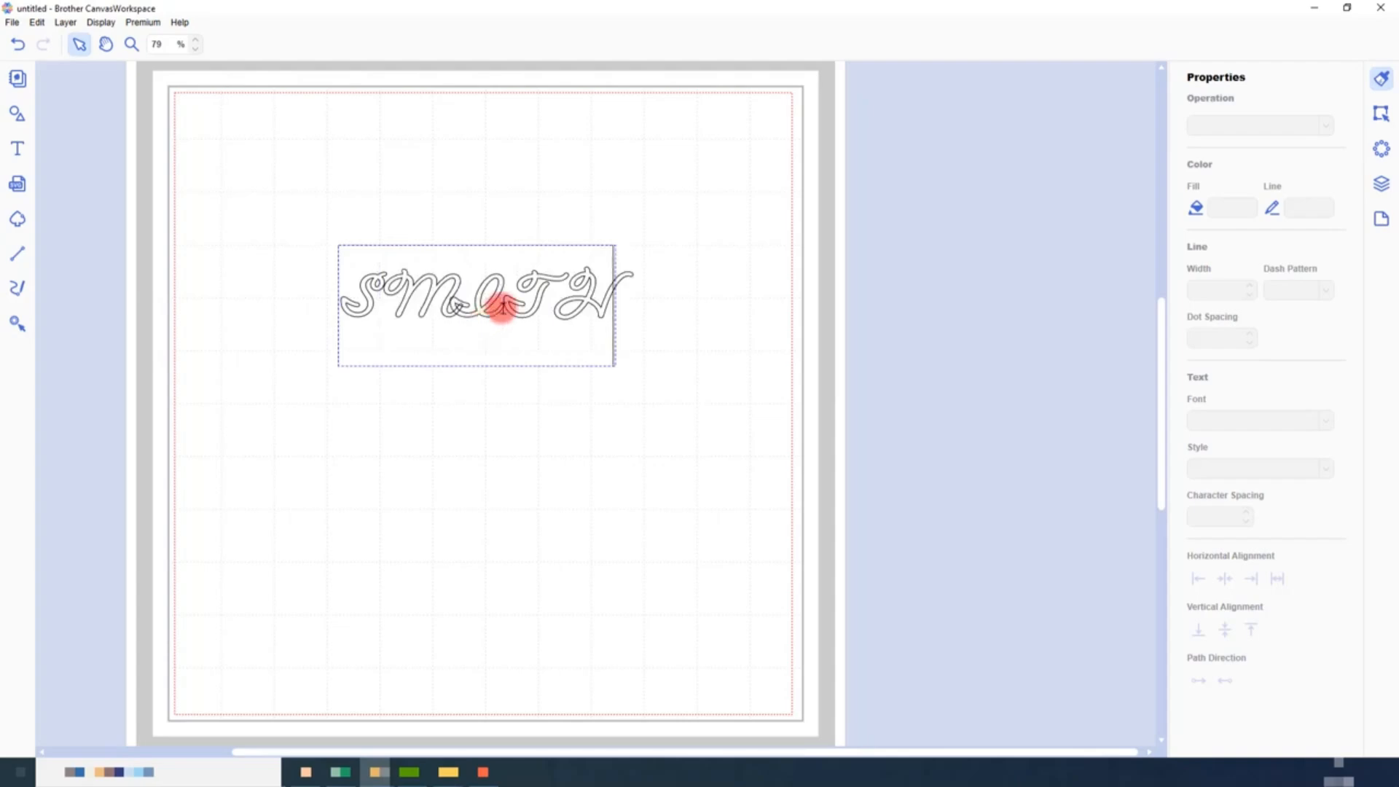
pyautogui.click(592, 187)
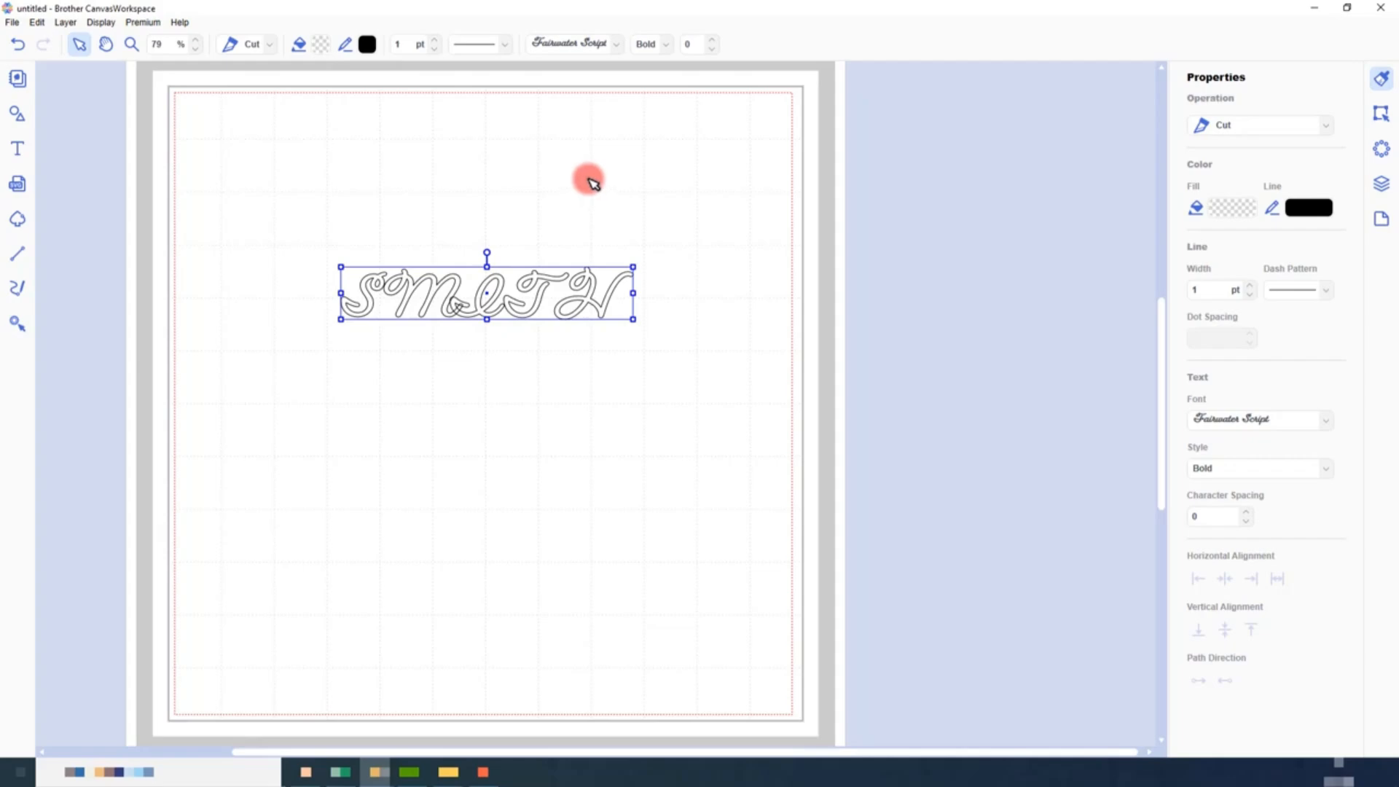
# Step: Set the SMITH text's font to Barlow in the Condensed Black style
pyautogui.click(617, 50)
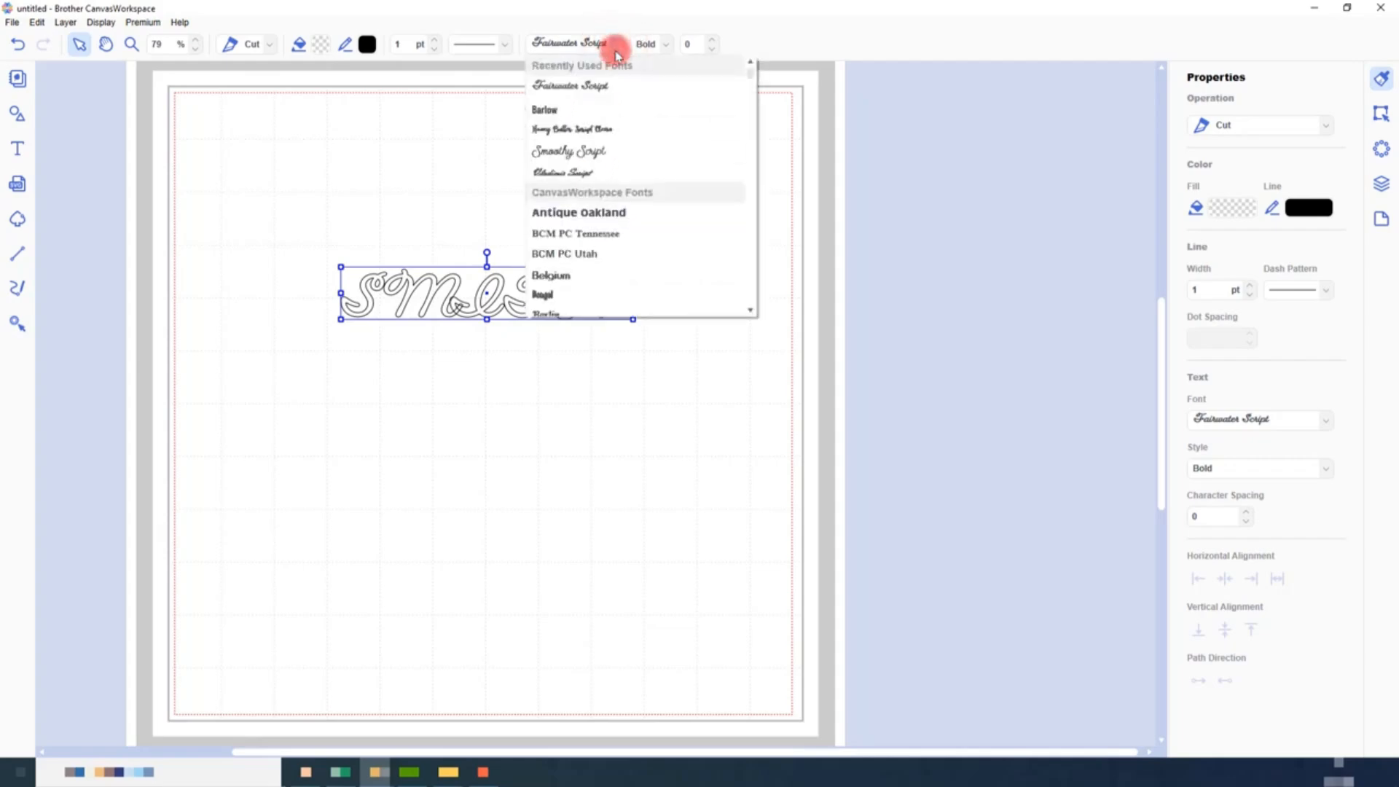
pyautogui.click(614, 117)
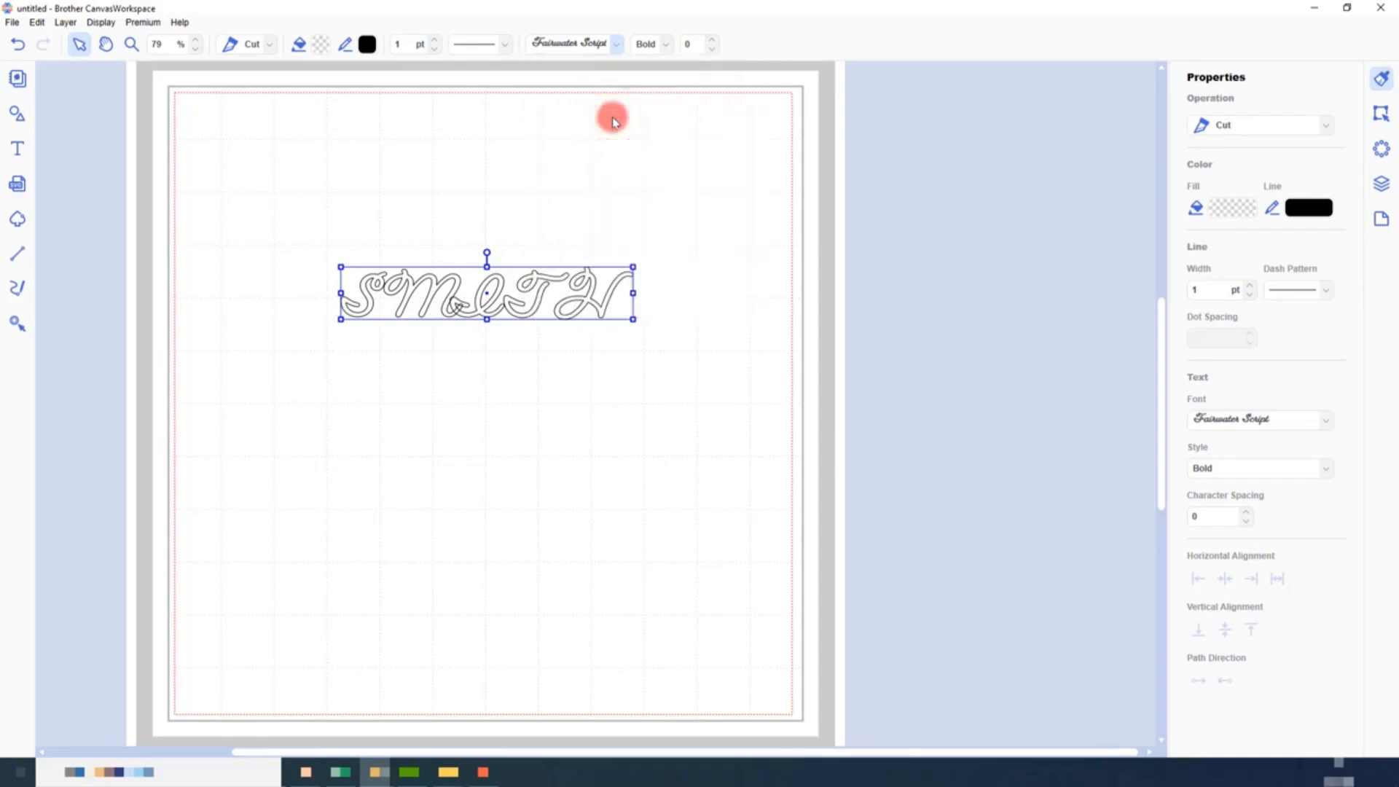
pyautogui.click(665, 43)
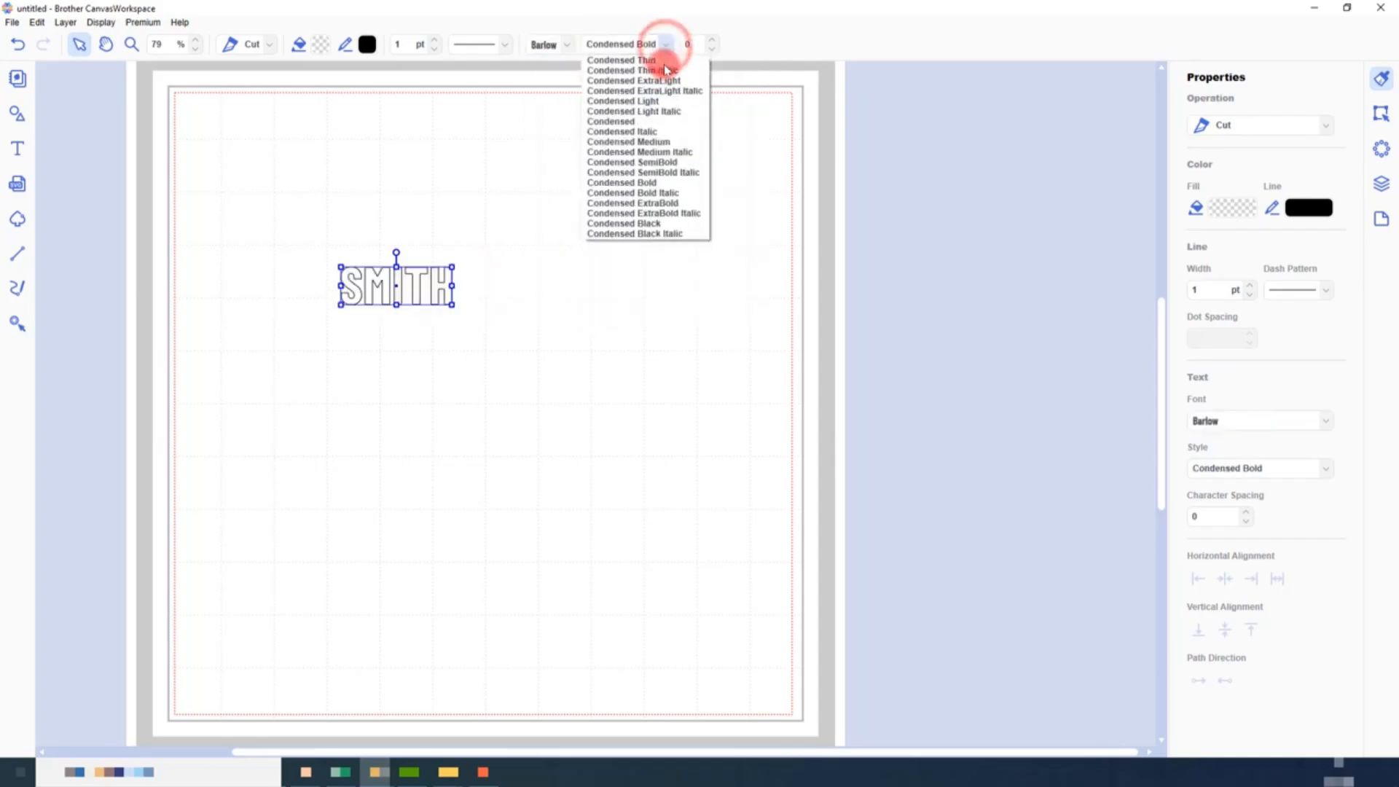
pyautogui.click(662, 223)
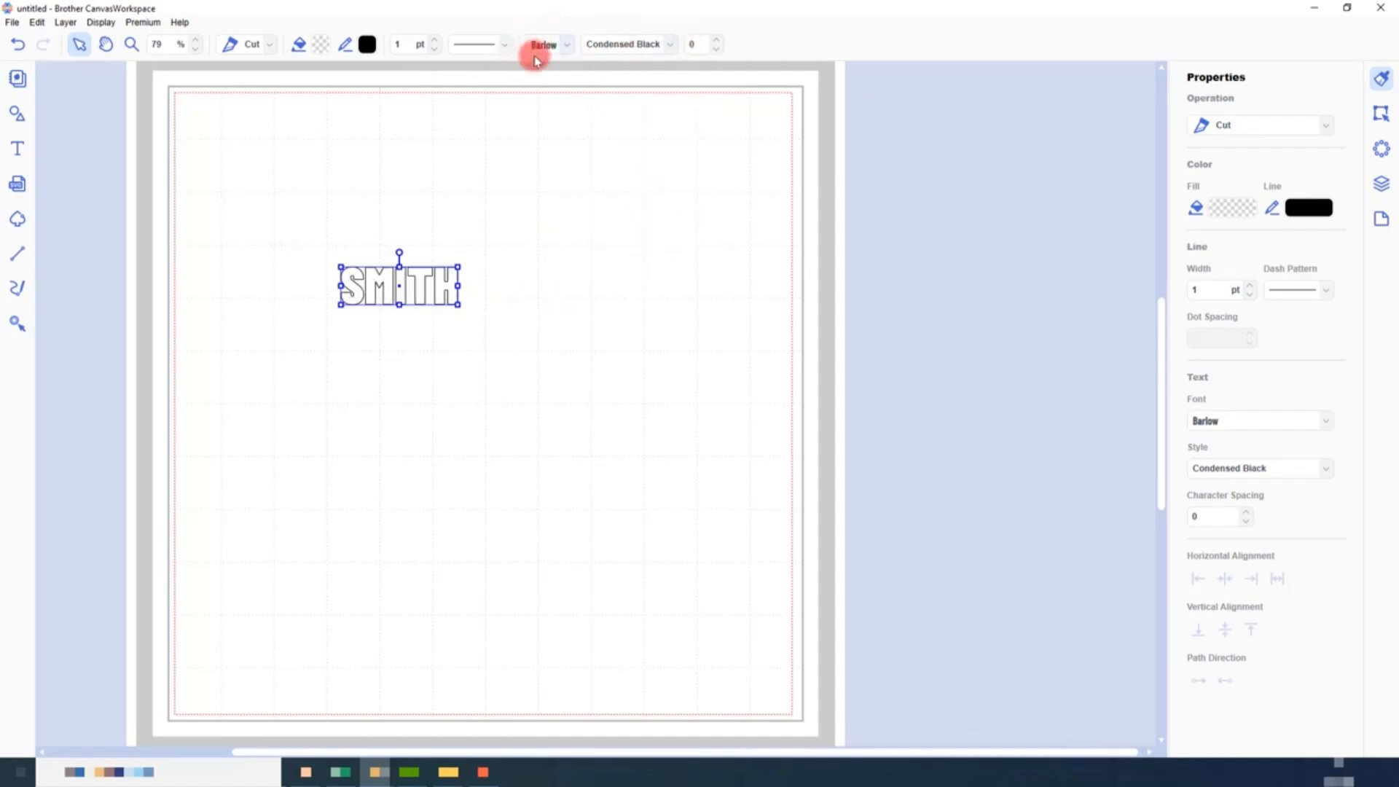
# Step: Enlarge the SMITH text to about 285 by 92 mm and place it at the upper edge of the cutting area
pyautogui.moveTo(459, 305); pyautogui.dragTo(779, 459)
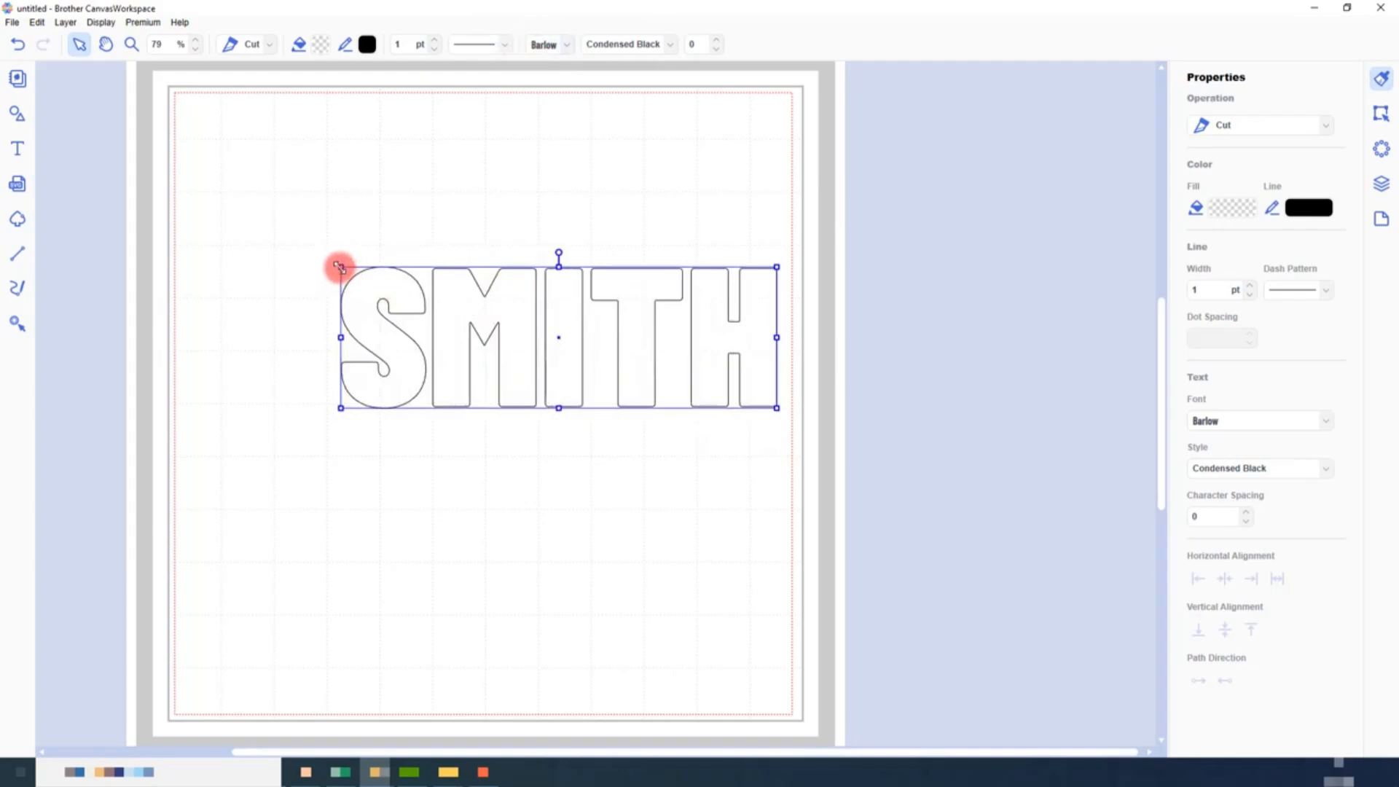
pyautogui.moveTo(340, 267); pyautogui.dragTo(186, 170)
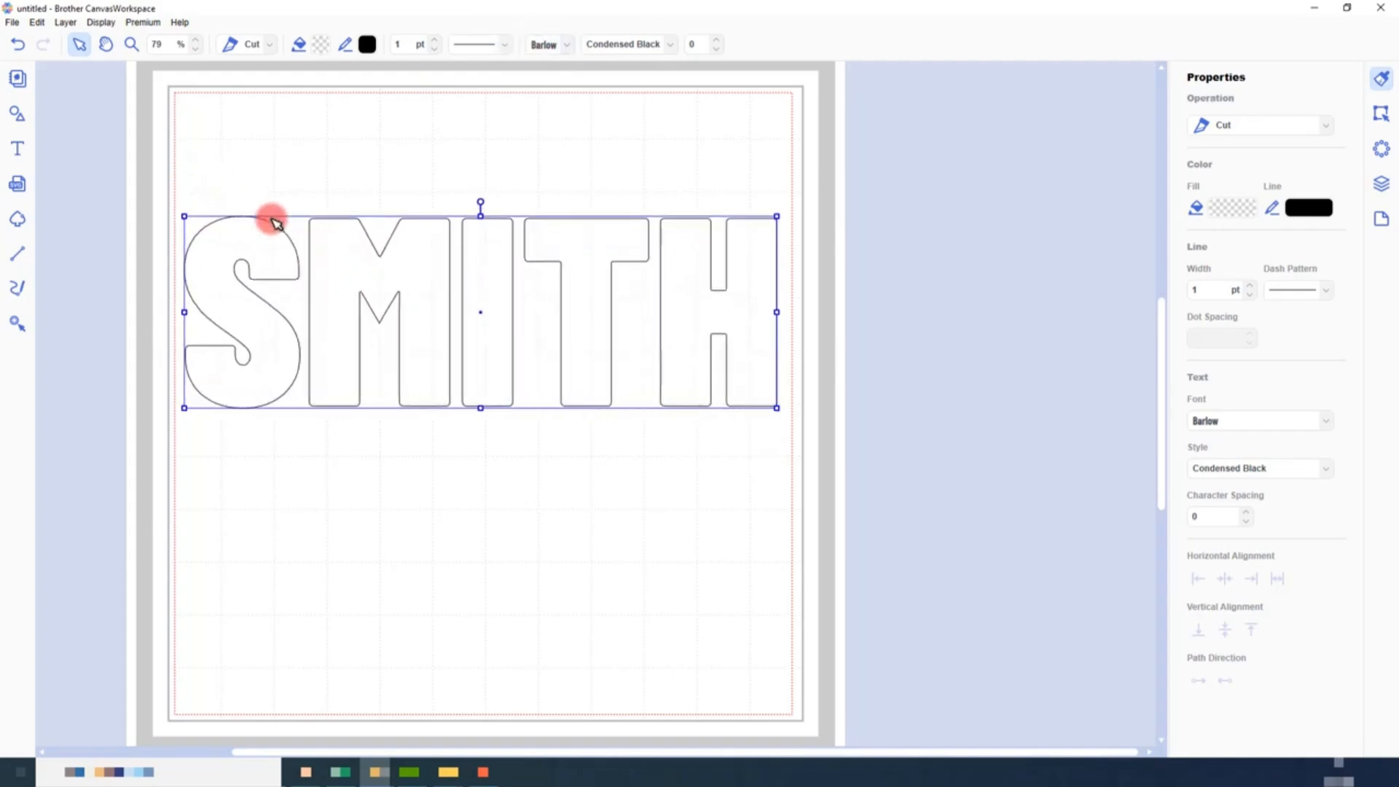
pyautogui.moveTo(384, 250); pyautogui.dragTo(400, 140)
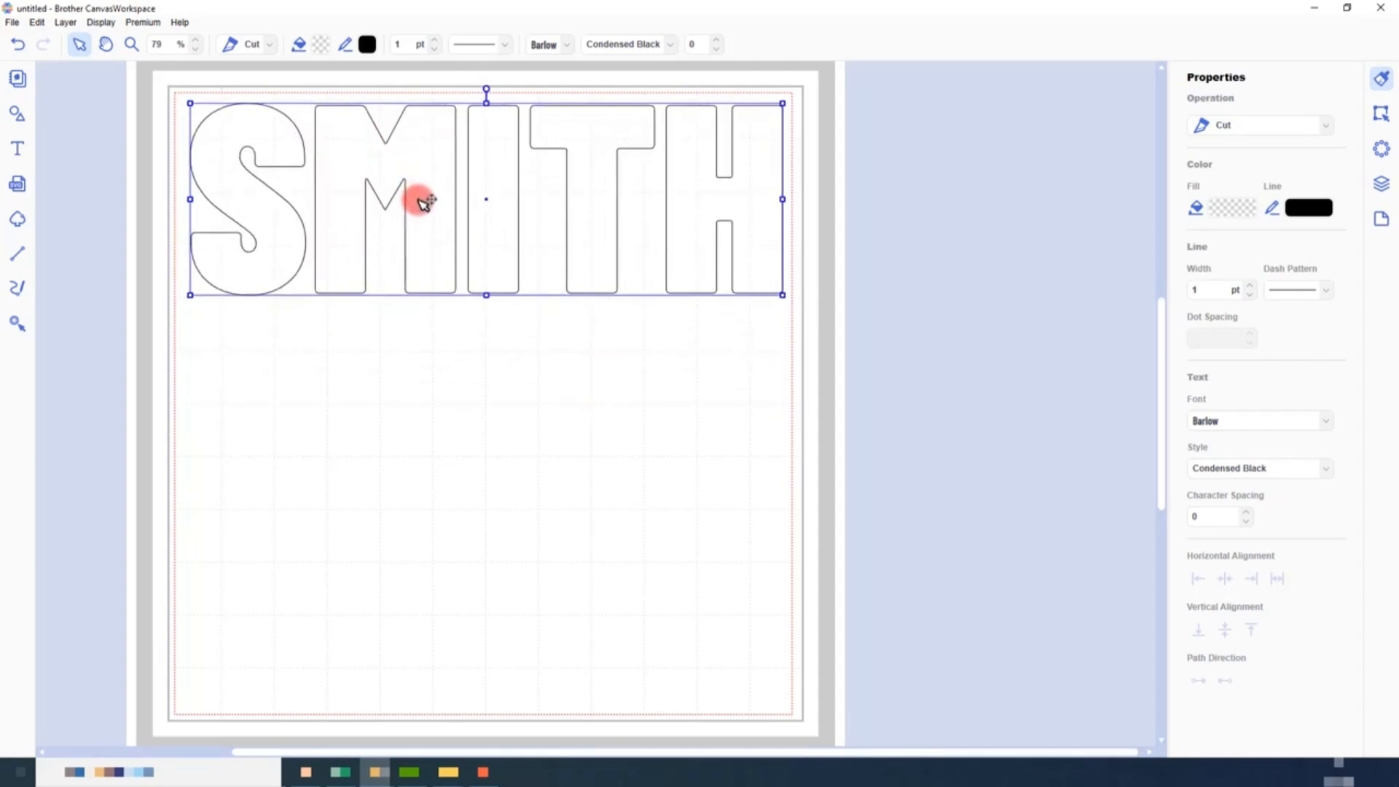
# Step: Place a copy of the SMITH text directly below the original, at the lower edge of the cutting area, and clear the selection
pyautogui.moveTo(427, 201); pyautogui.dragTo(410, 585)
pyautogui.click(656, 429)
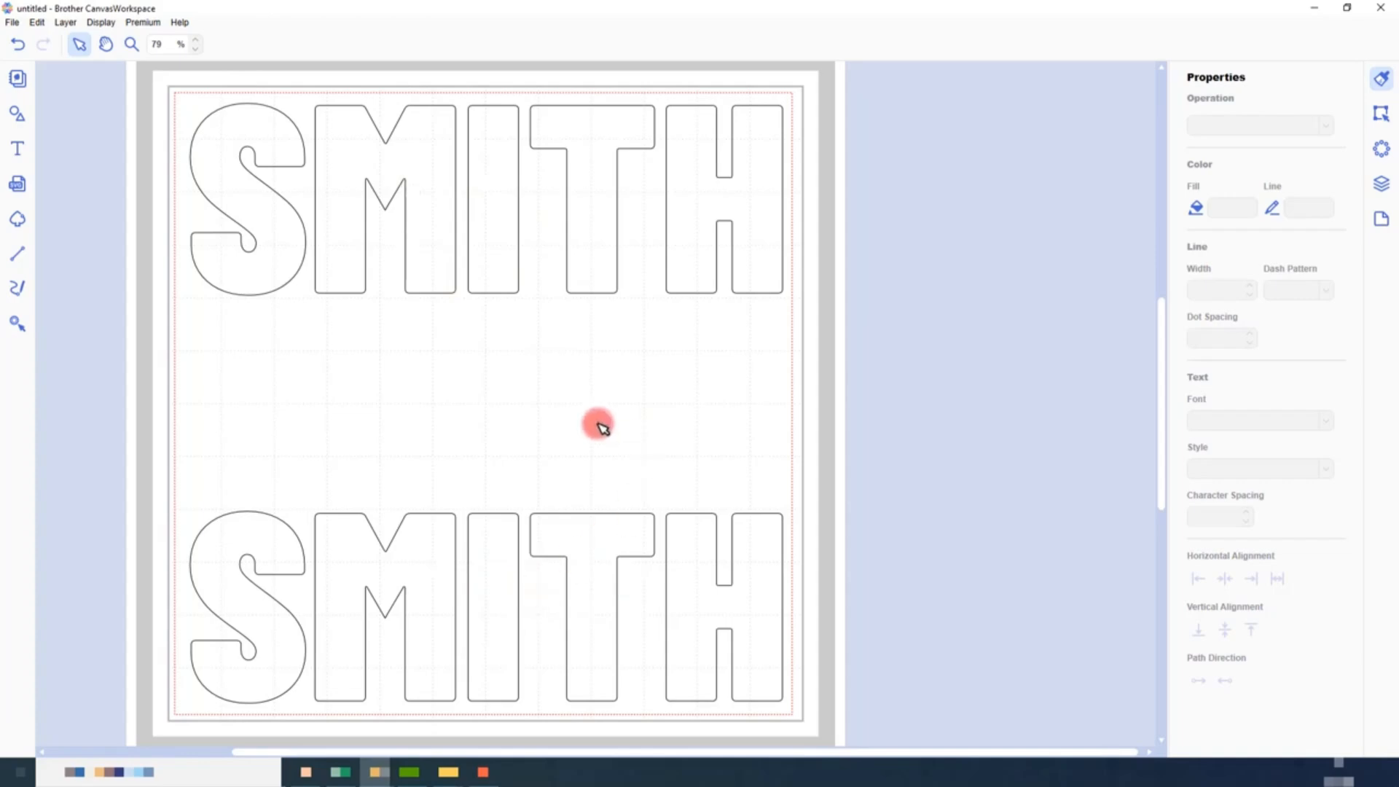
pyautogui.click(570, 385)
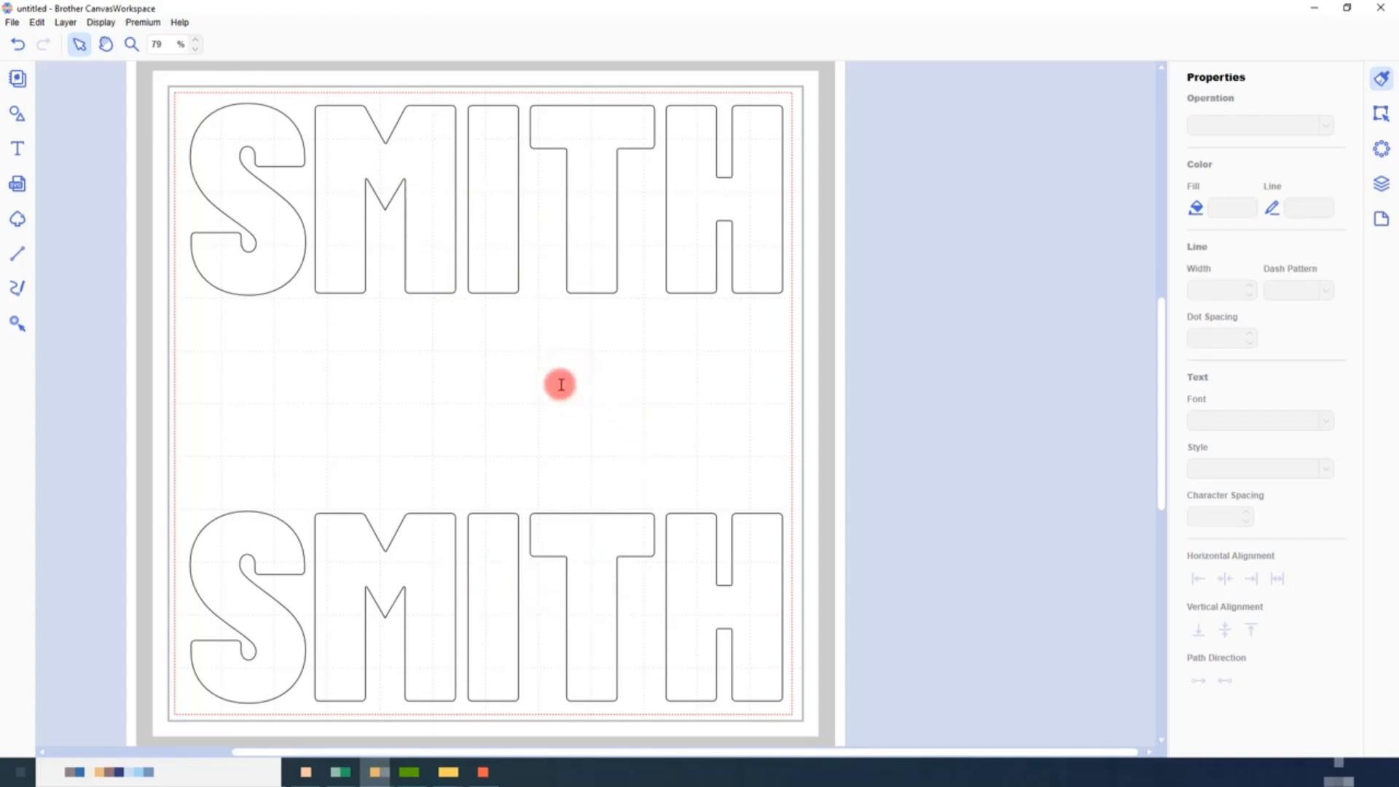
# Step: Add the text family in the empty space between the two SMITH texts
pyautogui.press('t')
pyautogui.click(511, 375)
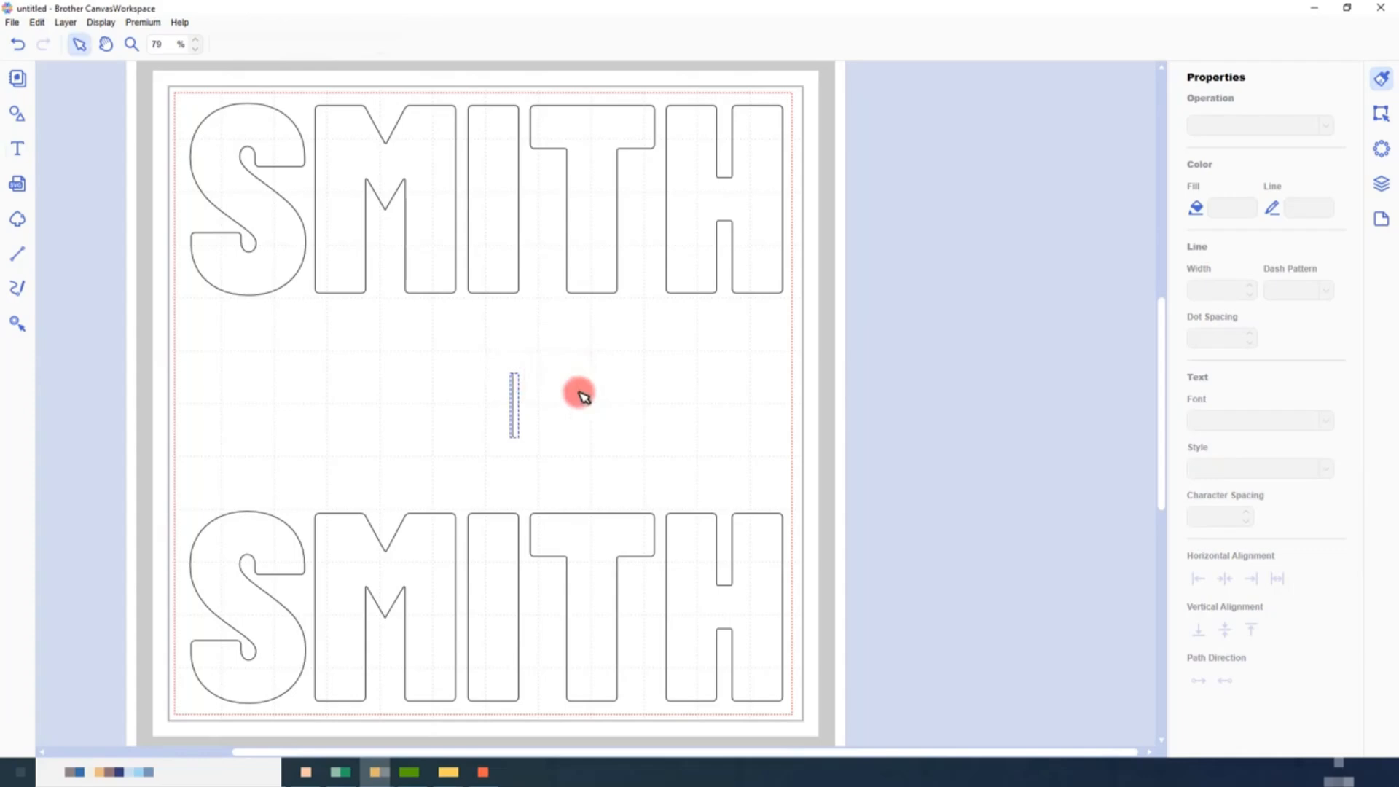
pyautogui.write('fami')
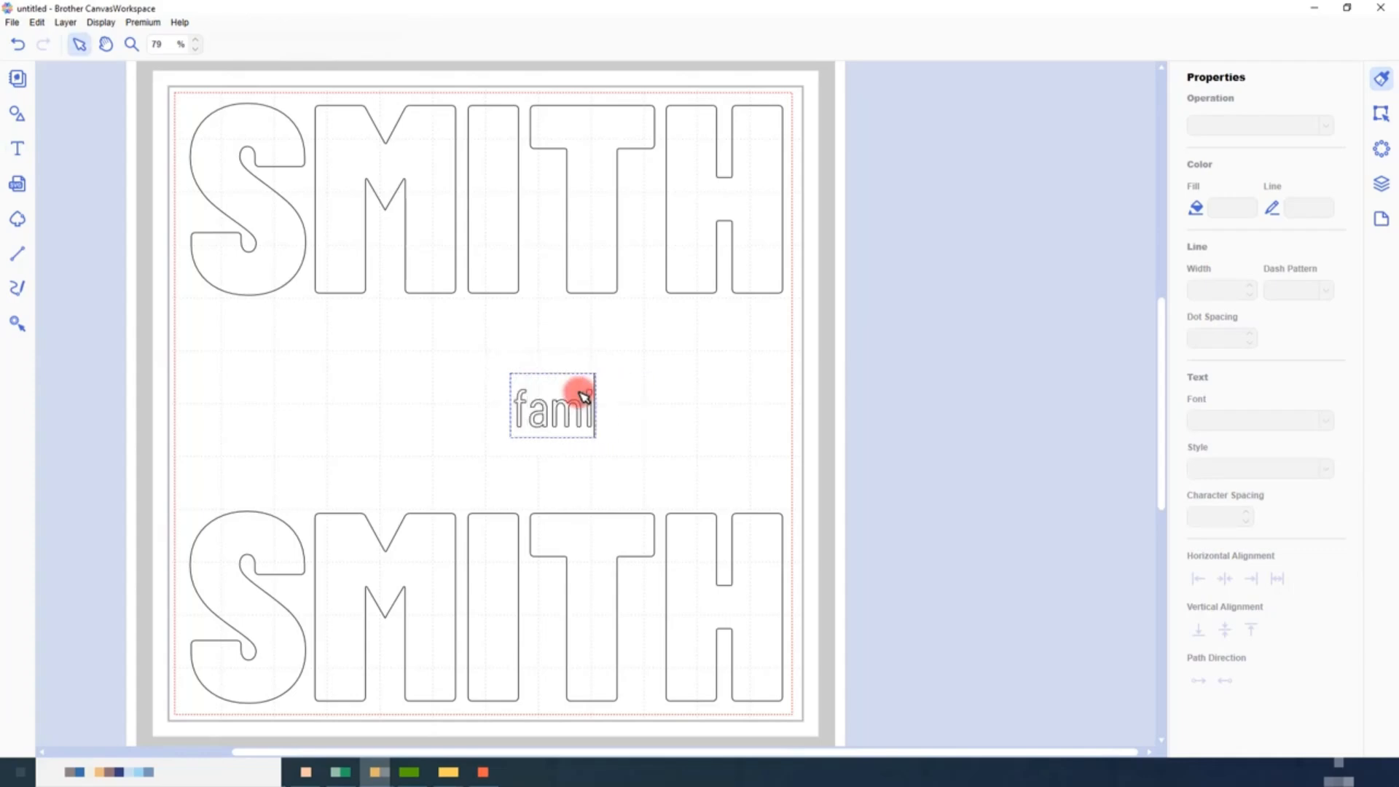
pyautogui.write('oly')
pyautogui.press('Return')
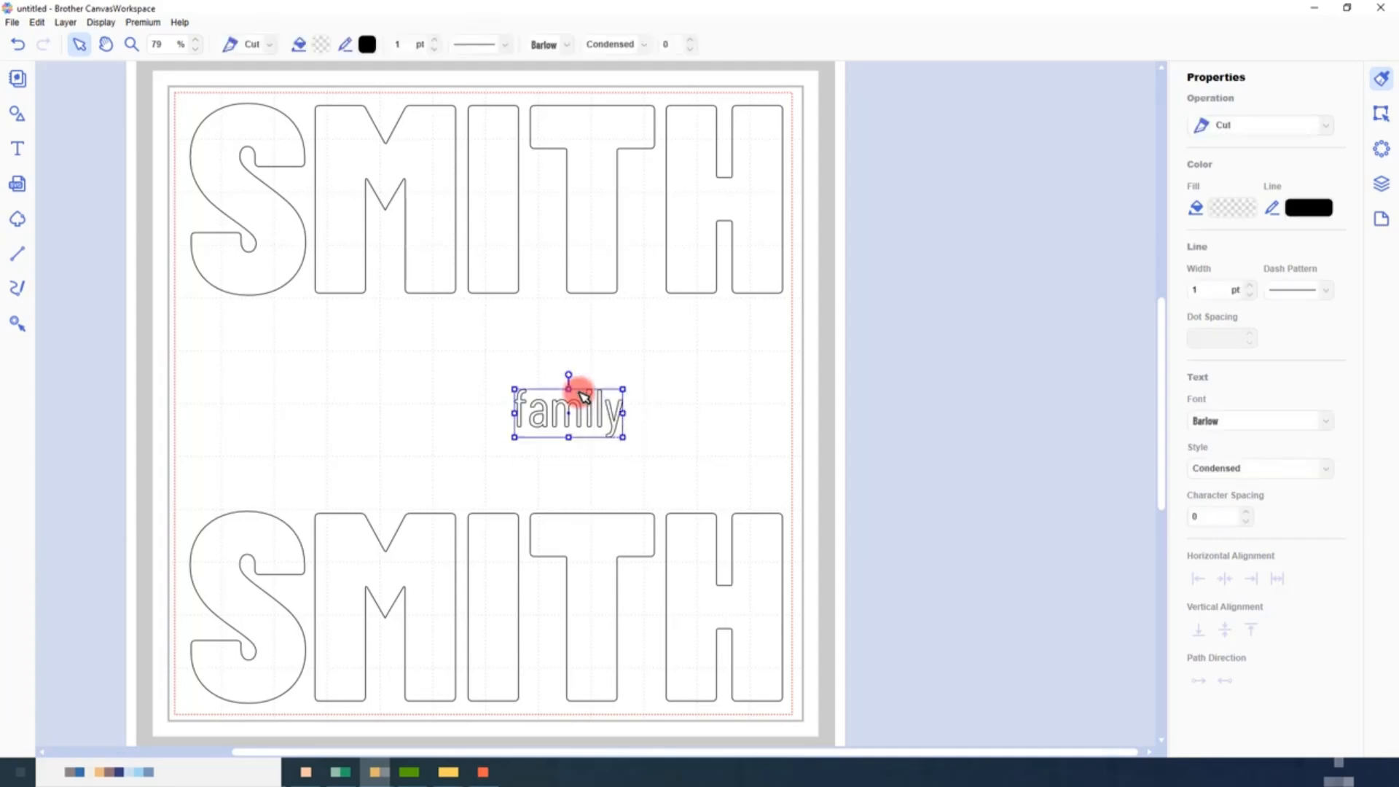
# Step: Change the family text's font to Fairwater Script and enlarge it to about 154 by 53 mm
pyautogui.click(565, 48)
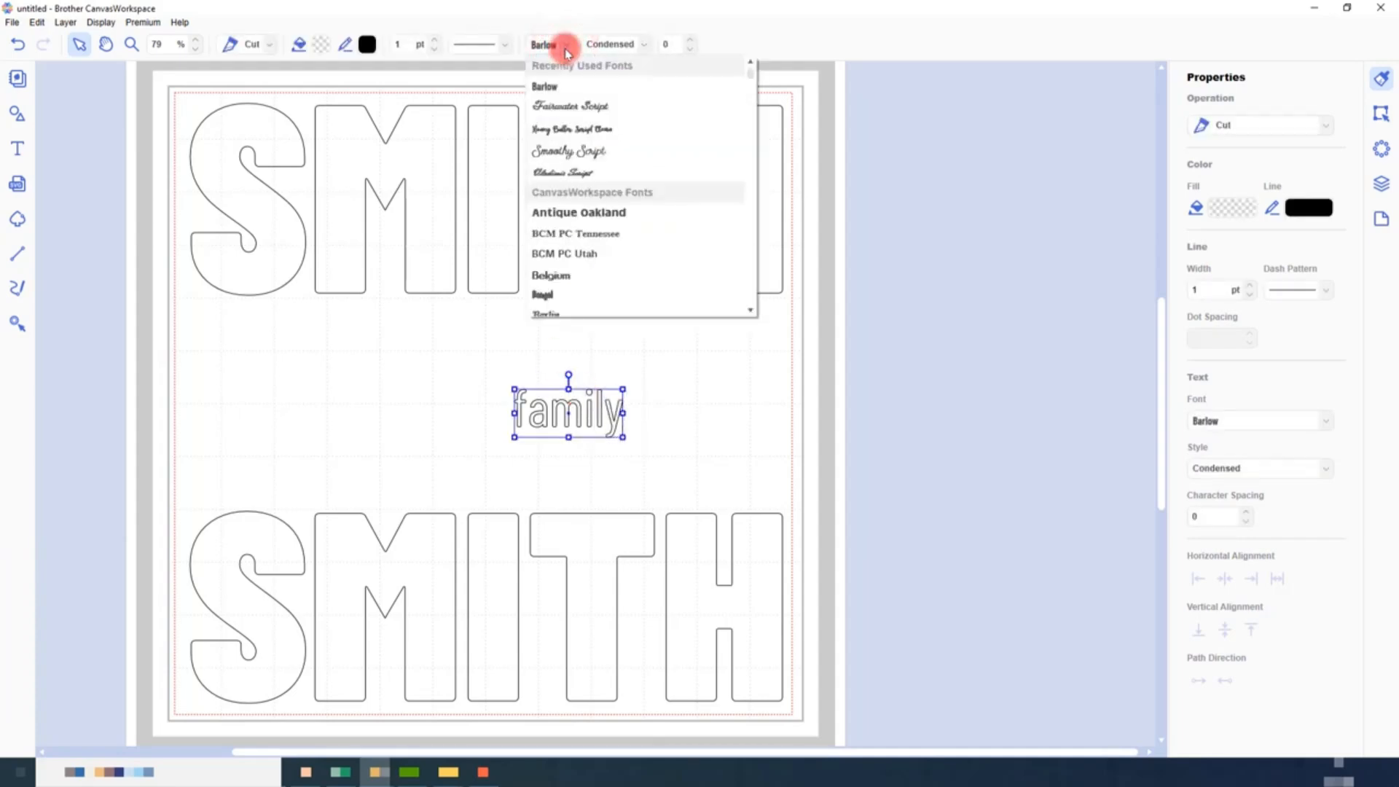
pyautogui.click(578, 107)
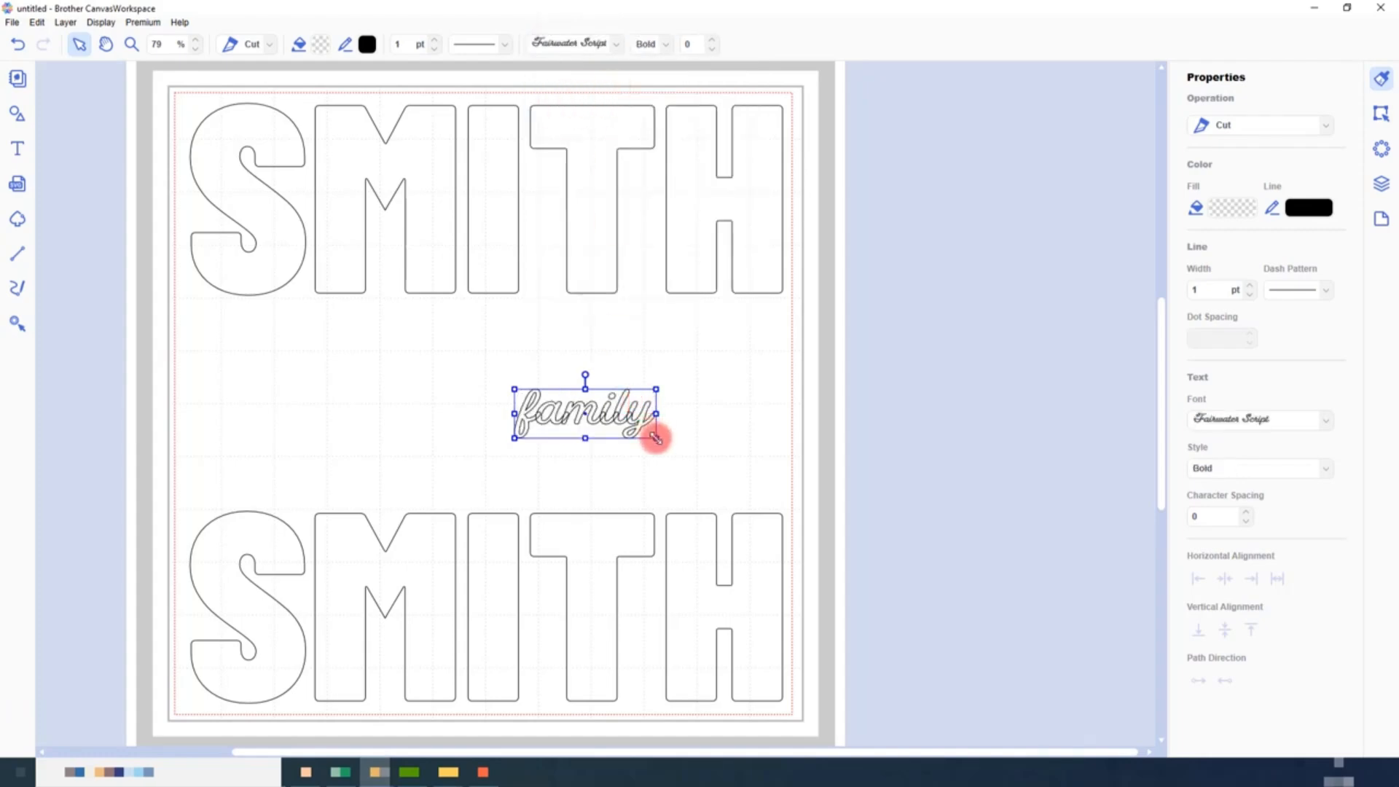
pyautogui.moveTo(656, 438); pyautogui.dragTo(641, 408)
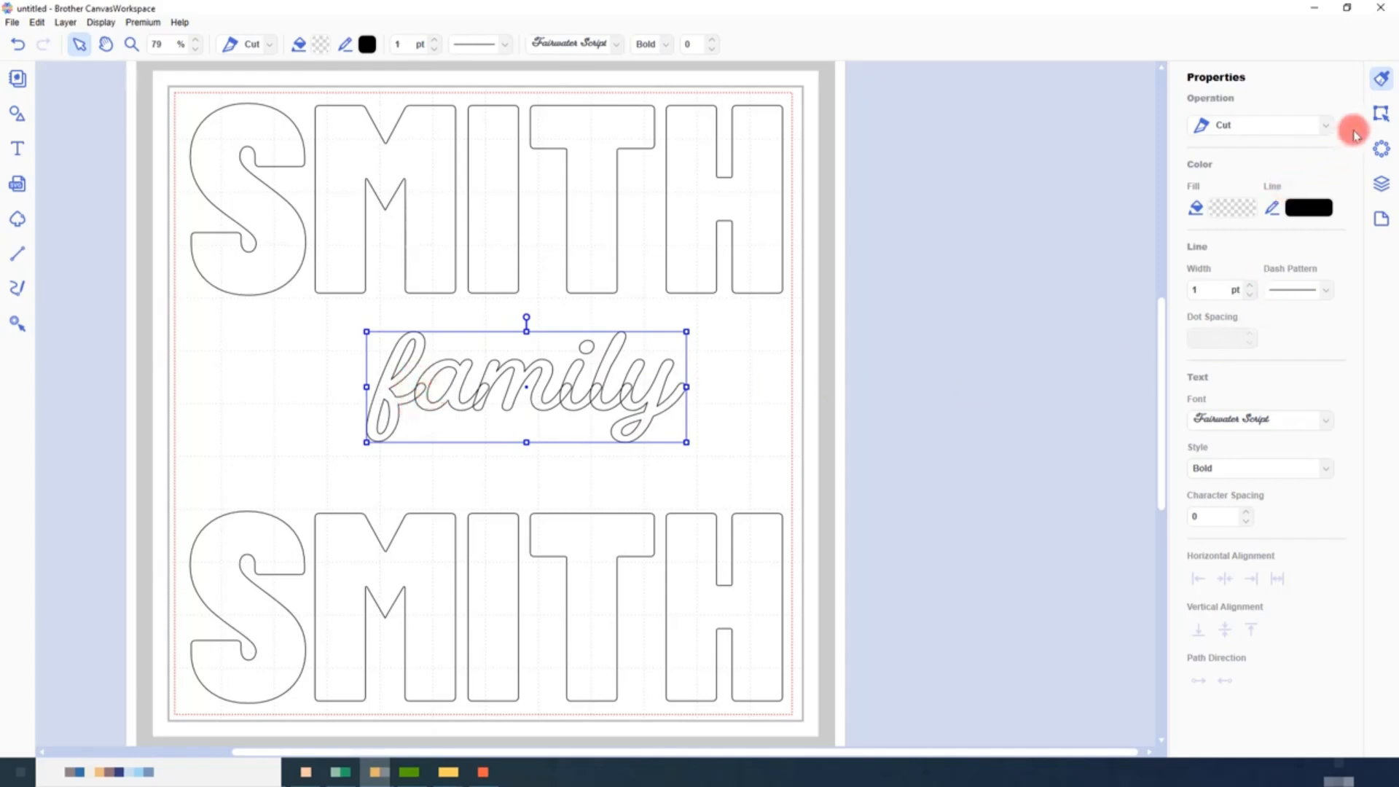
# Step: Unite the overlapping letters of the word family into one outline and keep it between the two SMITH texts
pyautogui.click(1381, 113)
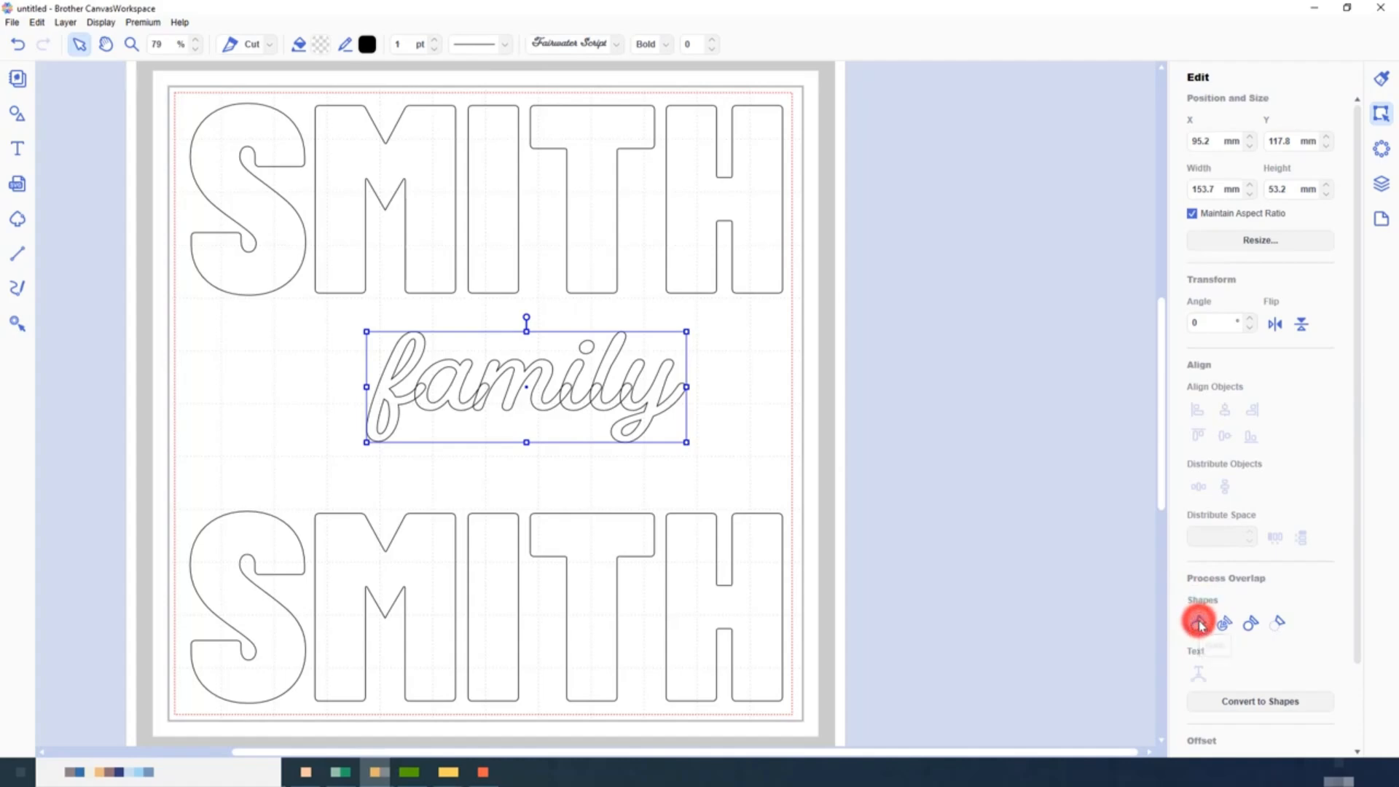
pyautogui.click(1199, 625)
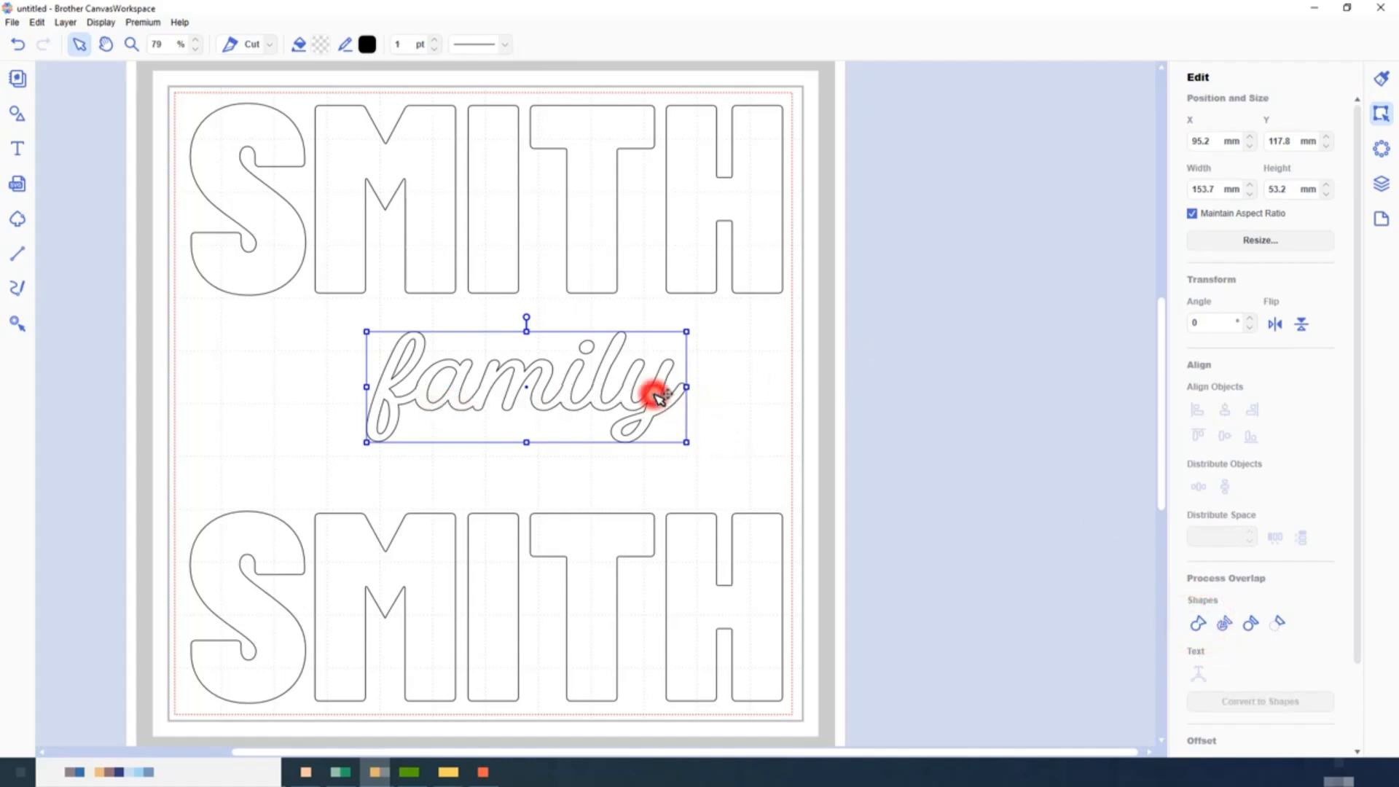
pyautogui.moveTo(660, 398); pyautogui.dragTo(642, 215)
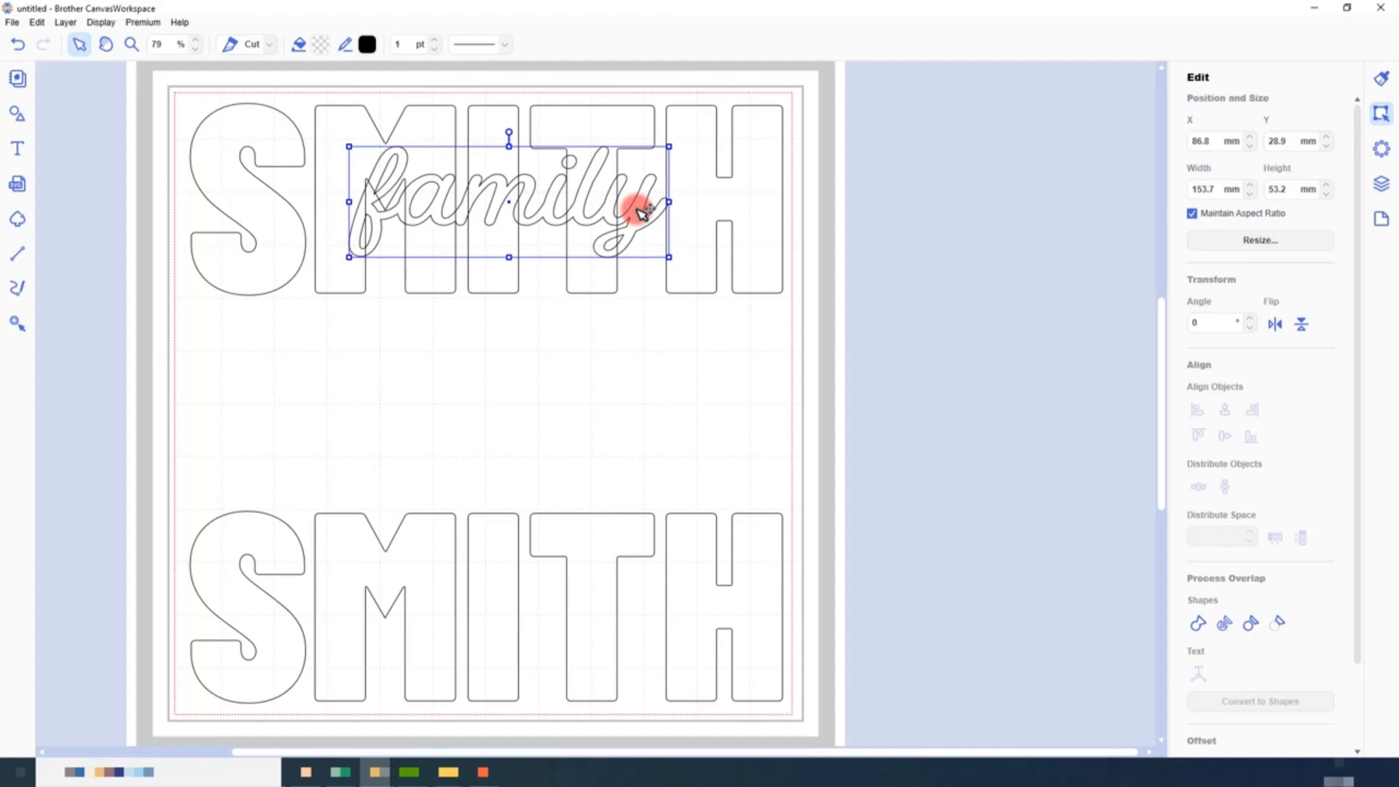
pyautogui.moveTo(642, 213); pyautogui.dragTo(663, 404)
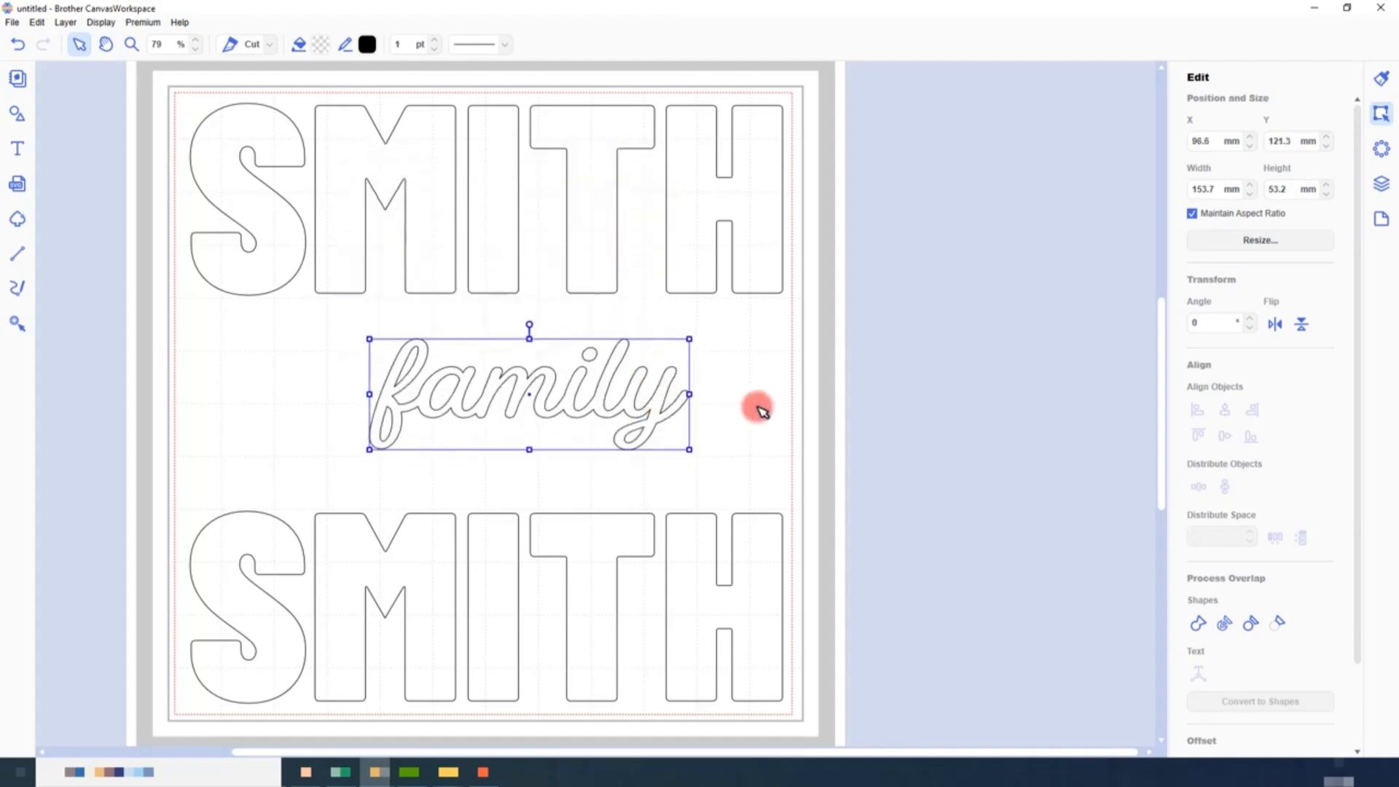
# Step: Stack a duplicate of the family shape exactly centred on the original and group the pair
pyautogui.hotkey('ctrl', 'd')
pyautogui.moveTo(769, 421); pyautogui.dragTo(589, 344)
pyautogui.click(1227, 412)
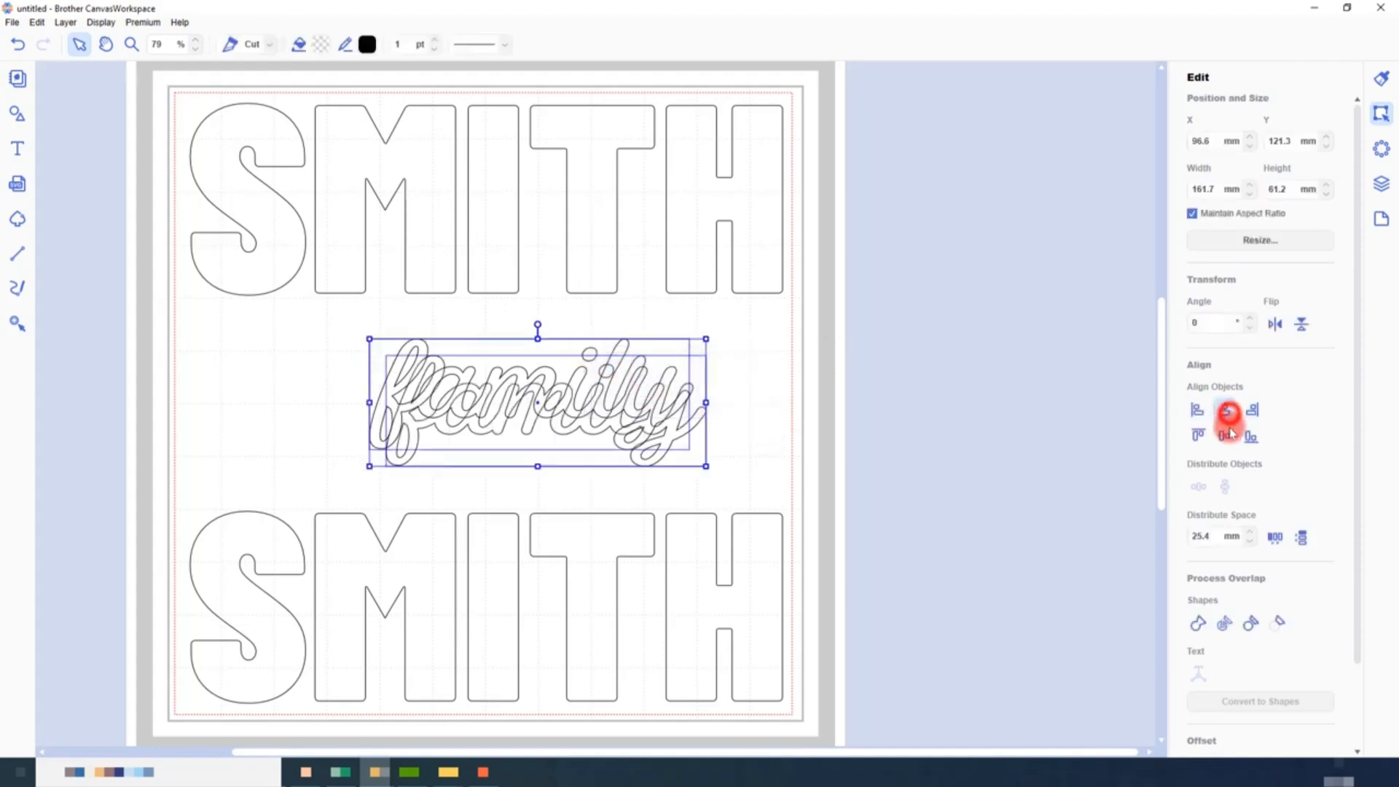
pyautogui.click(1228, 436)
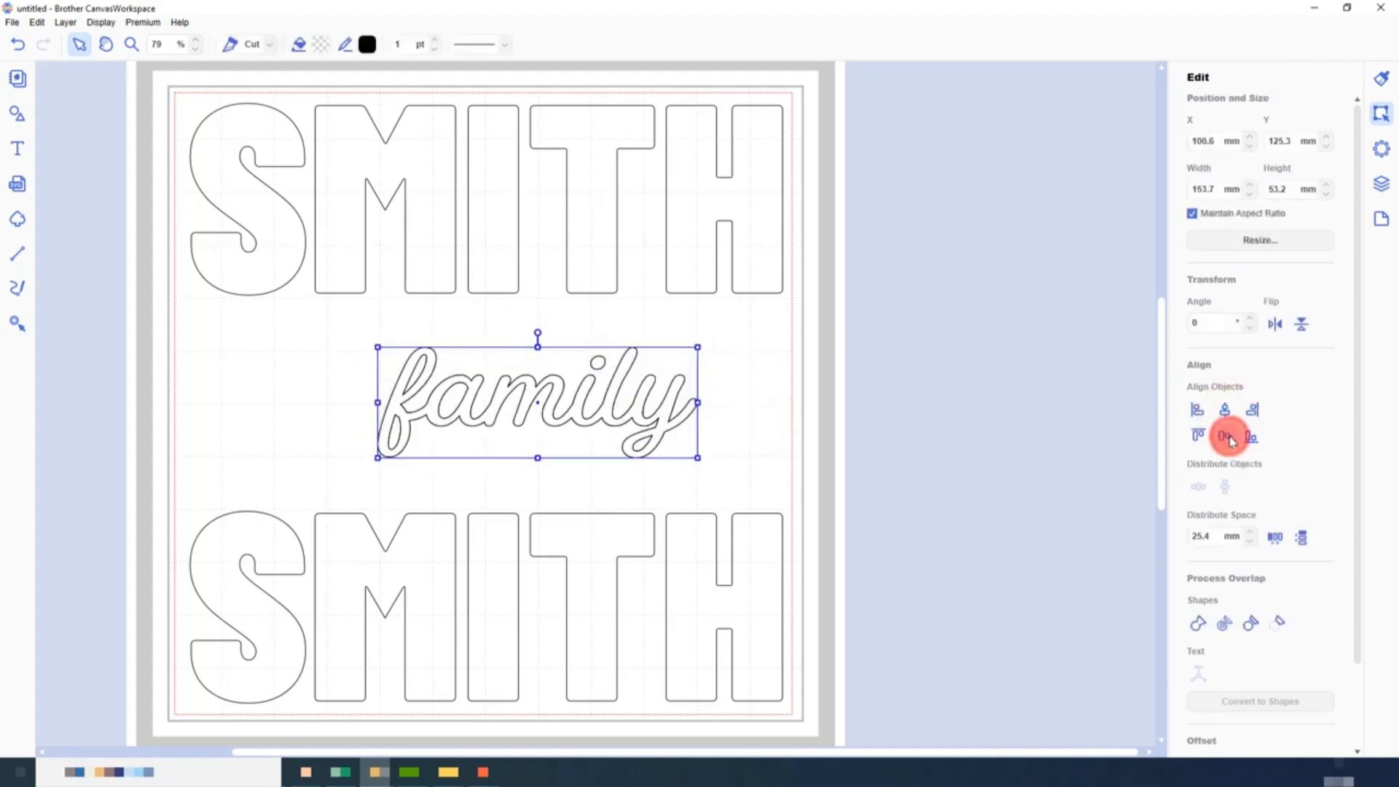
pyautogui.click(848, 406)
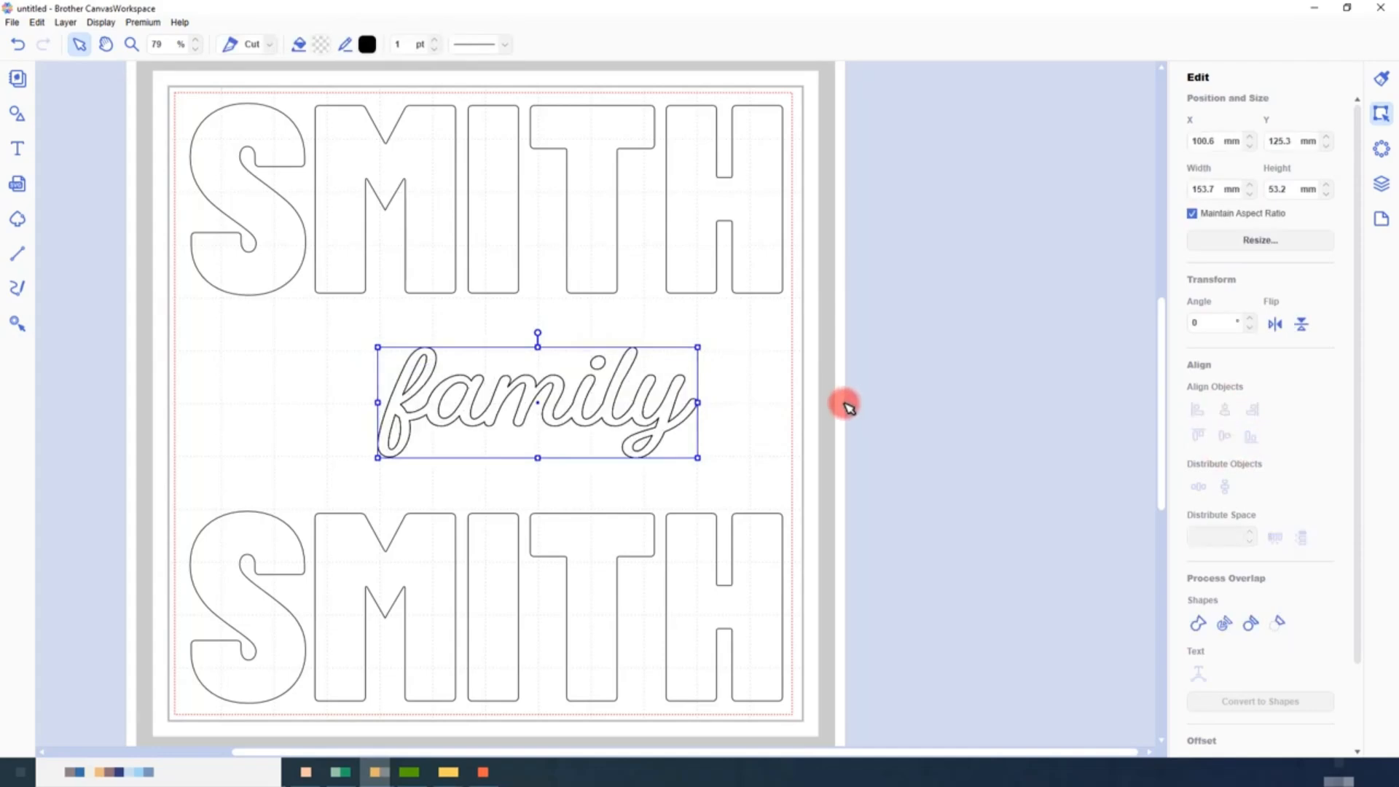
# Step: Move the family group onto the upper SMITH text and align their centres horizontally and vertically
pyautogui.click(691, 397)
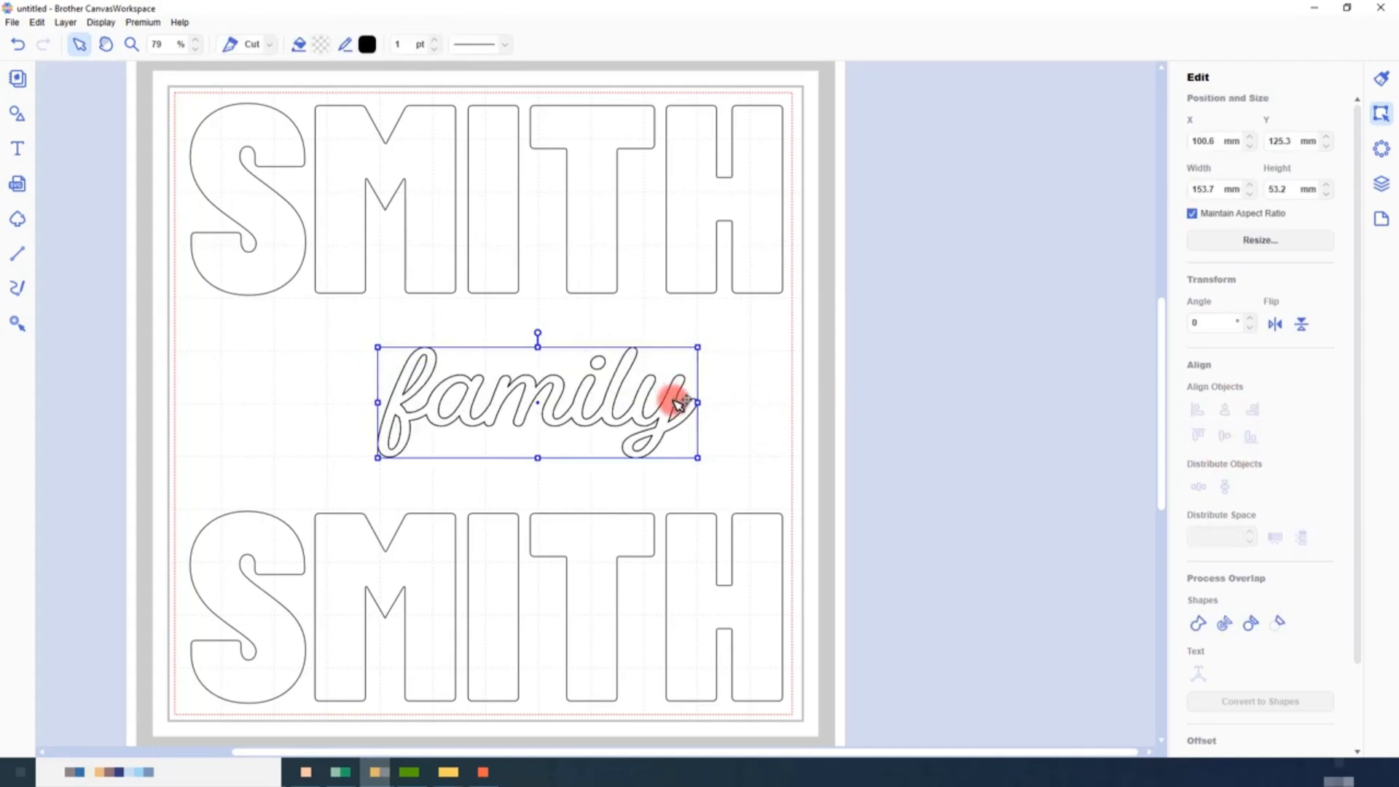
pyautogui.moveTo(677, 404); pyautogui.dragTo(671, 214)
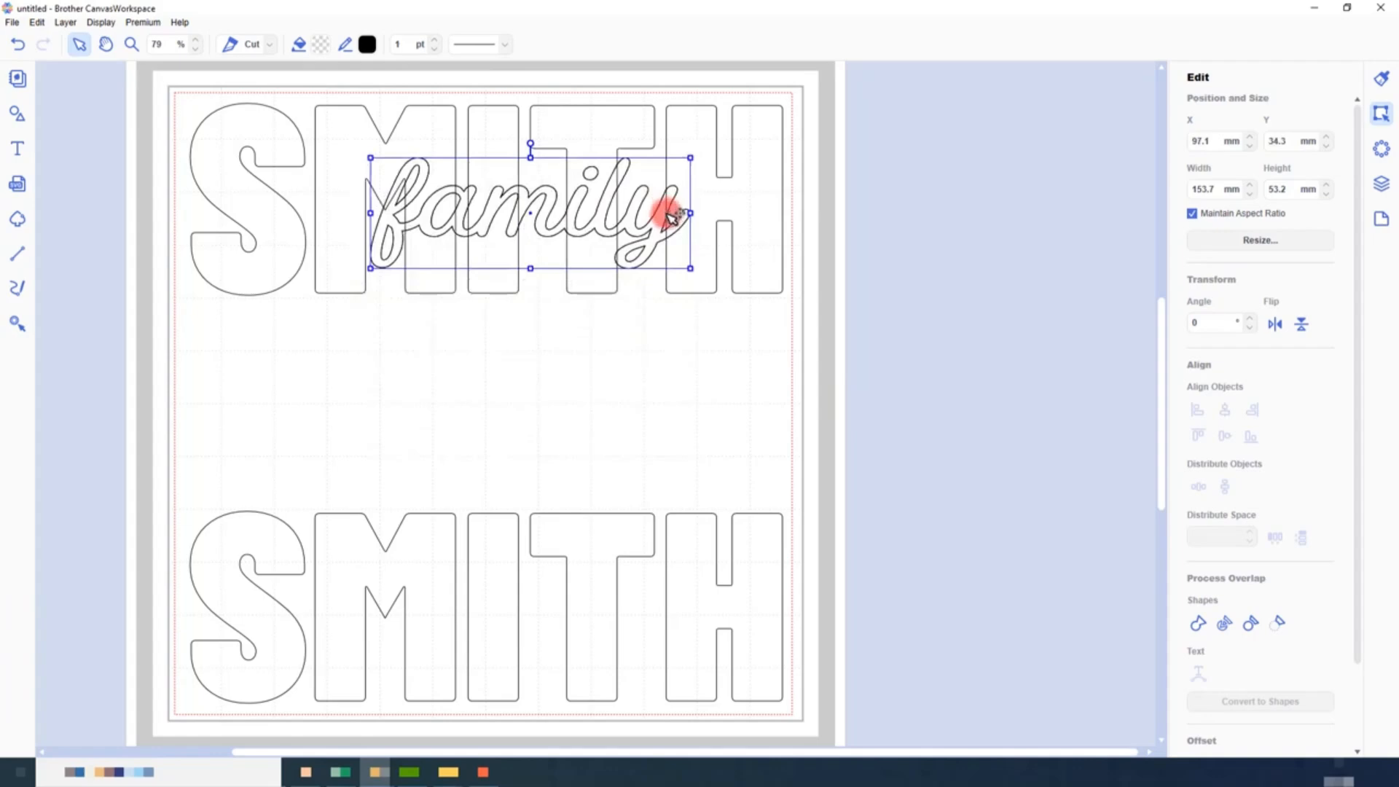
pyautogui.moveTo(856, 365); pyautogui.dragTo(628, 222)
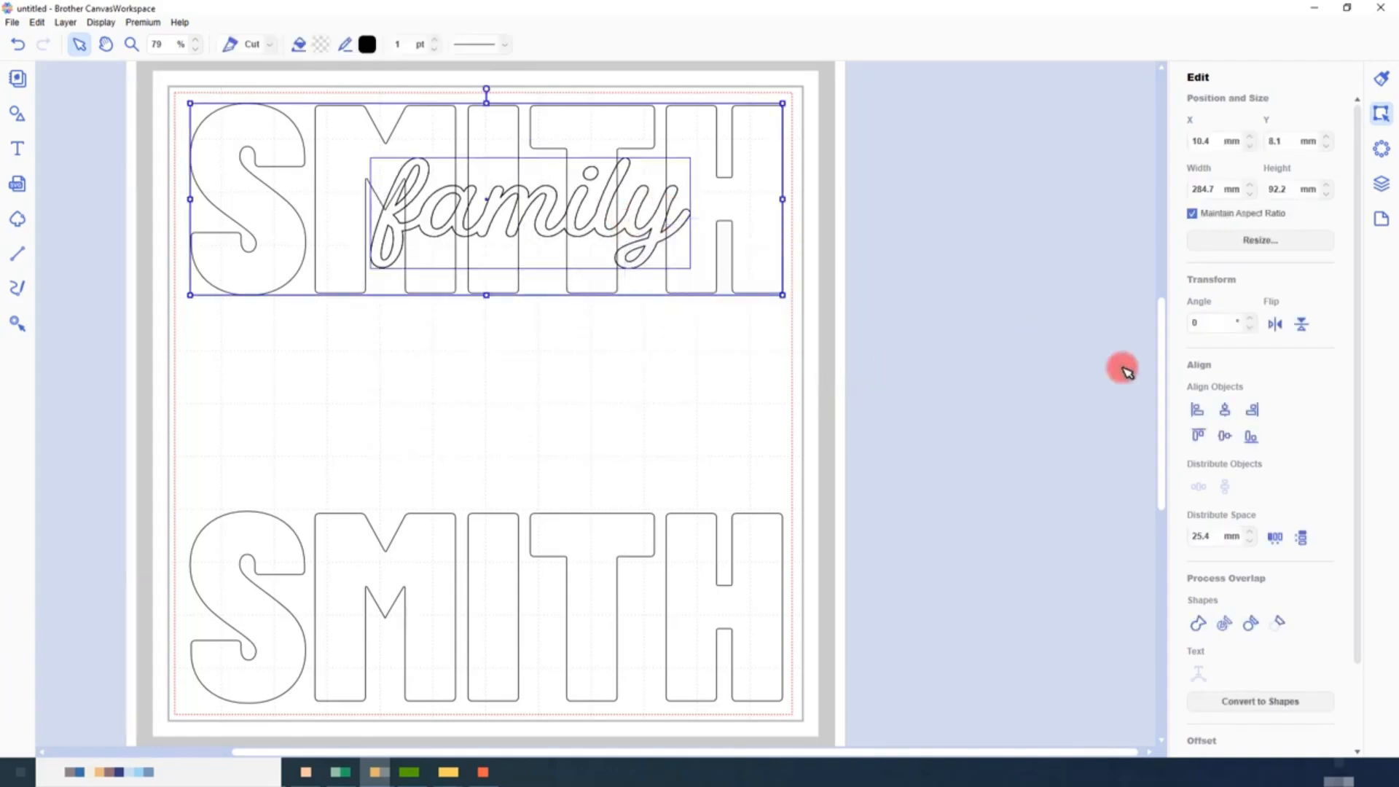
pyautogui.click(1224, 410)
pyautogui.click(1225, 436)
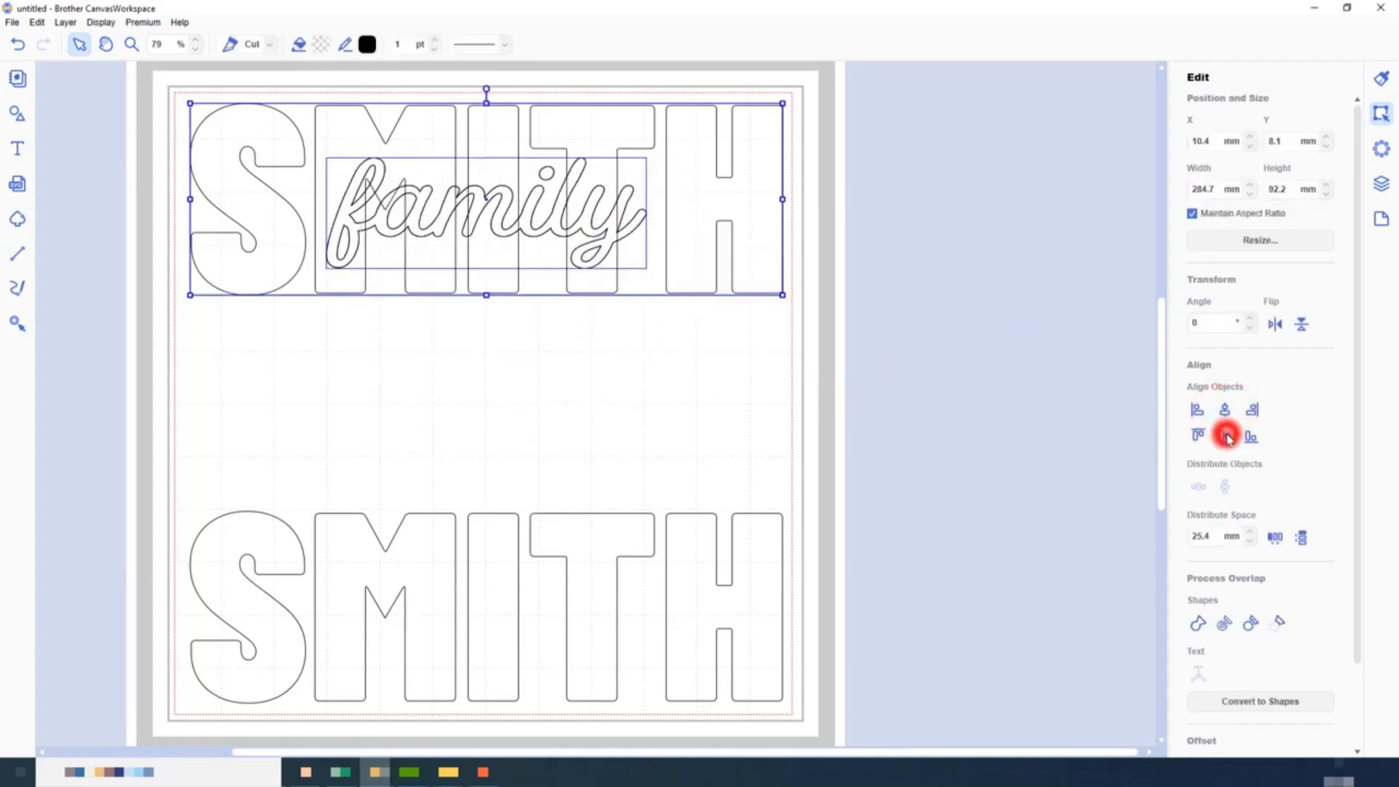
# Step: Move only the family group straight down over the upper SMITH text's lower edge, to about Y 72 mm
pyautogui.click(789, 410)
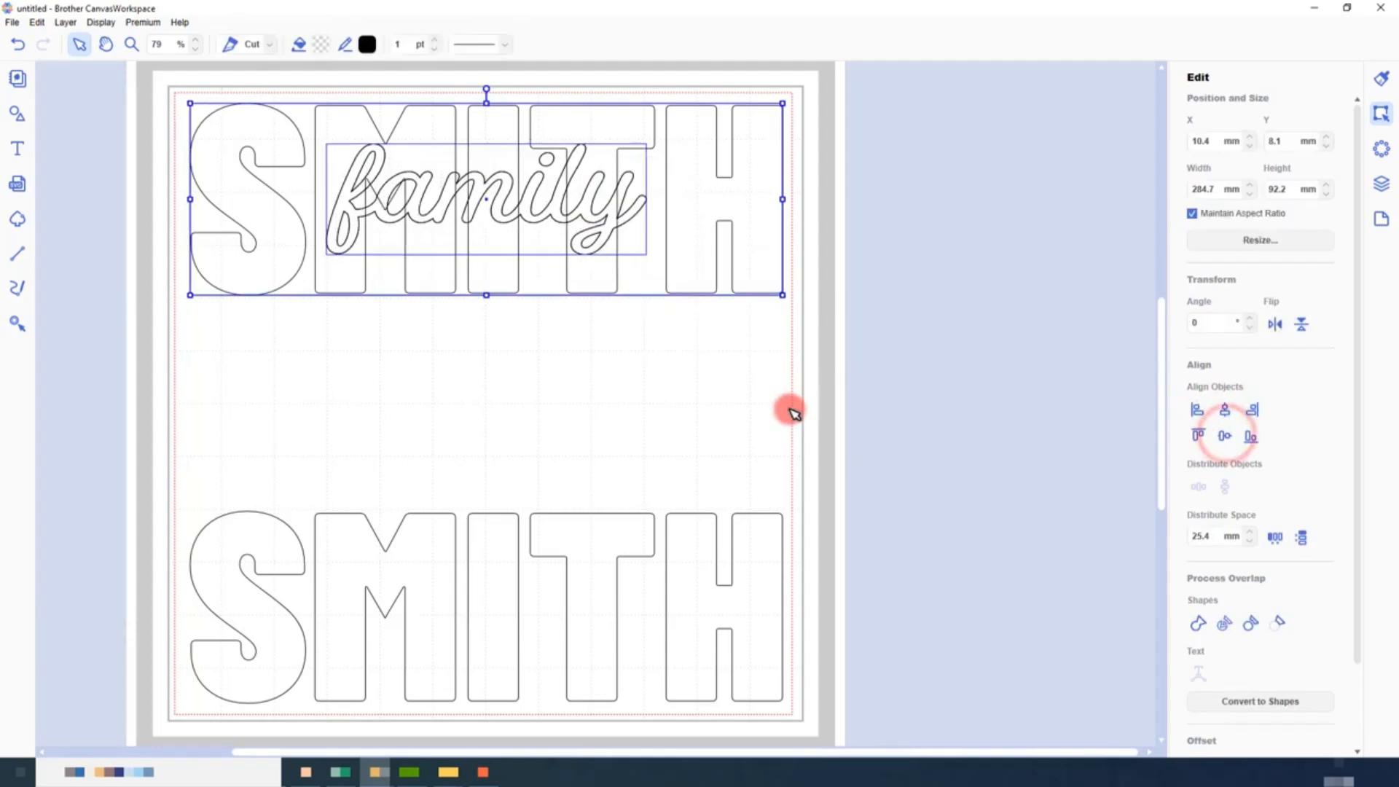
pyautogui.click(621, 217)
pyautogui.moveTo(621, 217); pyautogui.dragTo(620, 301)
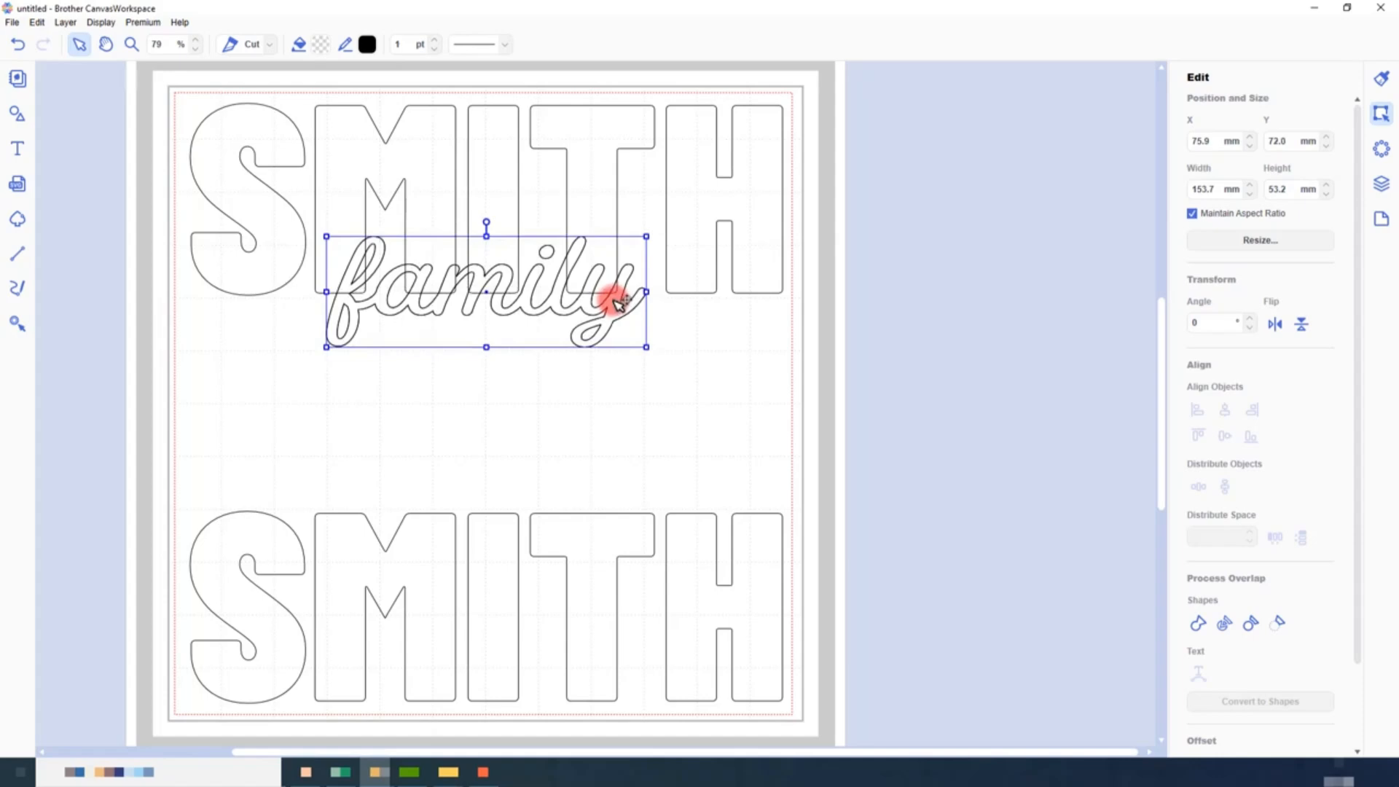
# Step: Ungroup the family group on the upper SMITH text into its two separate shapes
pyautogui.click(1382, 187)
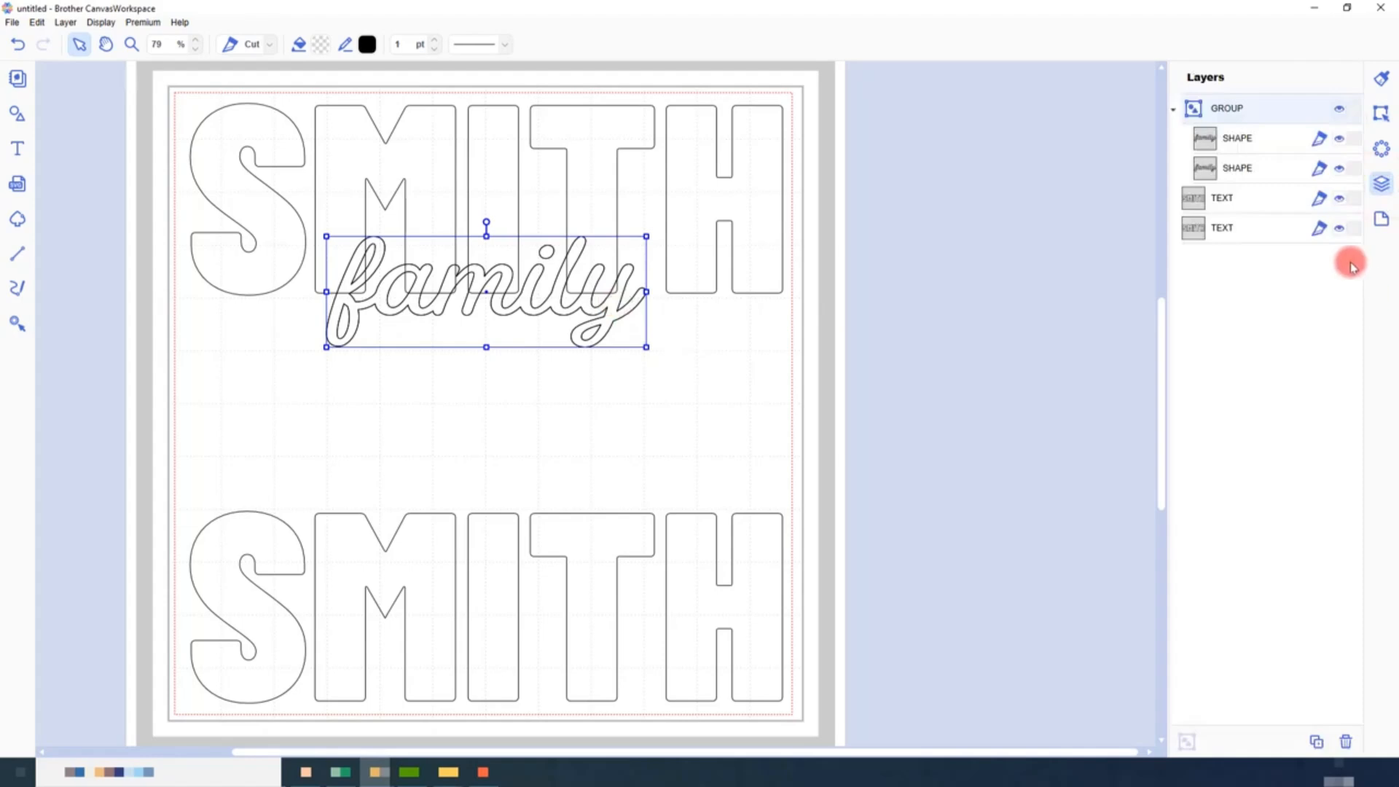
pyautogui.rightClick(1260, 107)
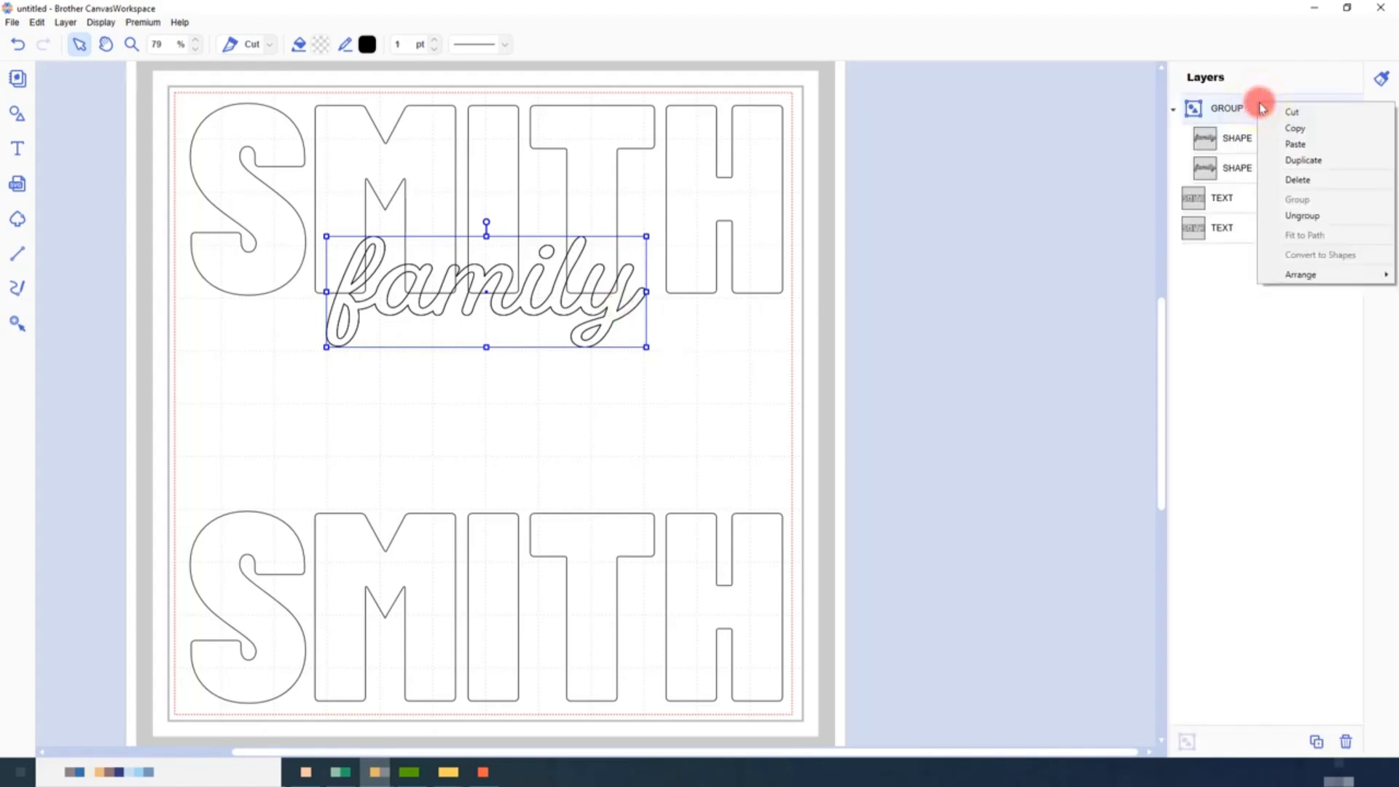
pyautogui.click(1303, 215)
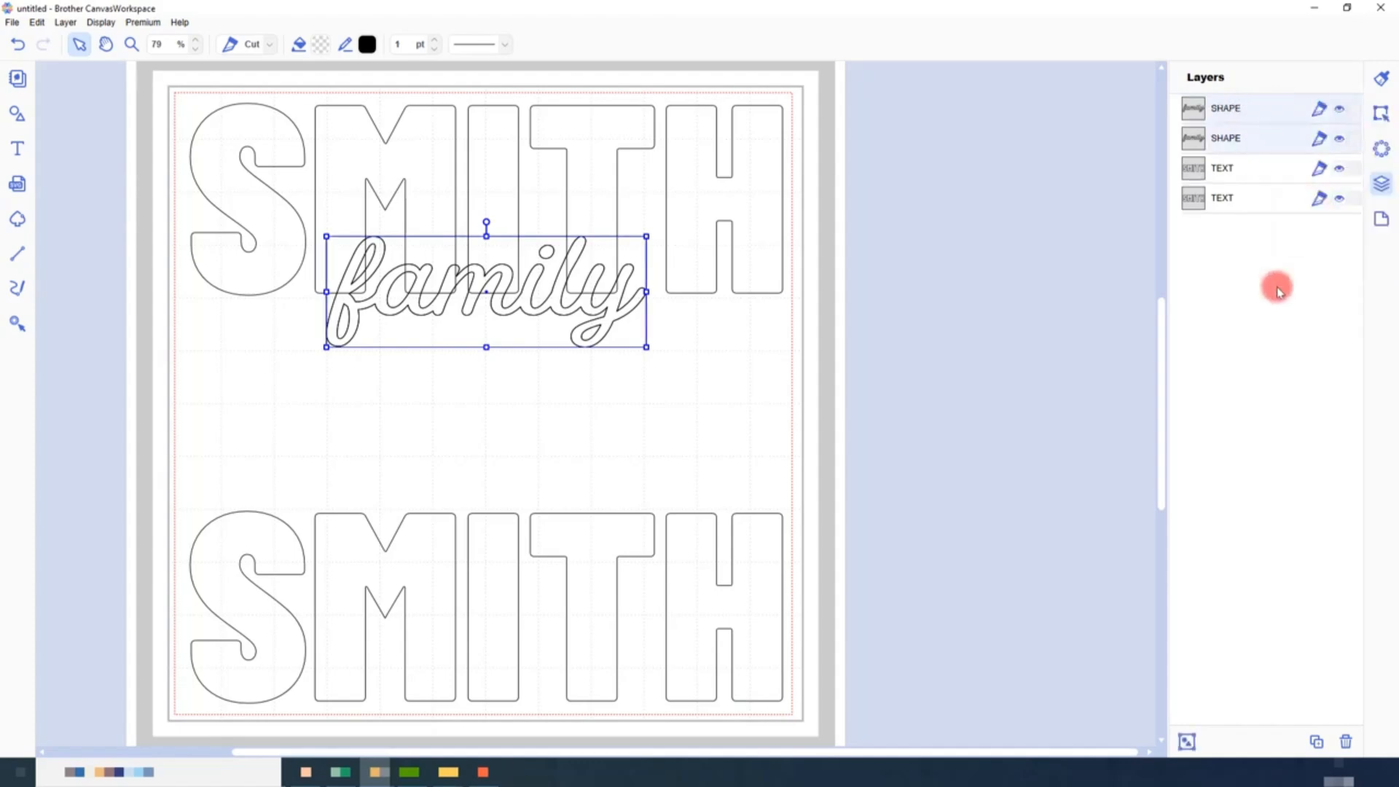
# Step: Subtract the lower-layered family shape from the upper SMITH text, leaving the other family shape intact
pyautogui.click(1260, 137)
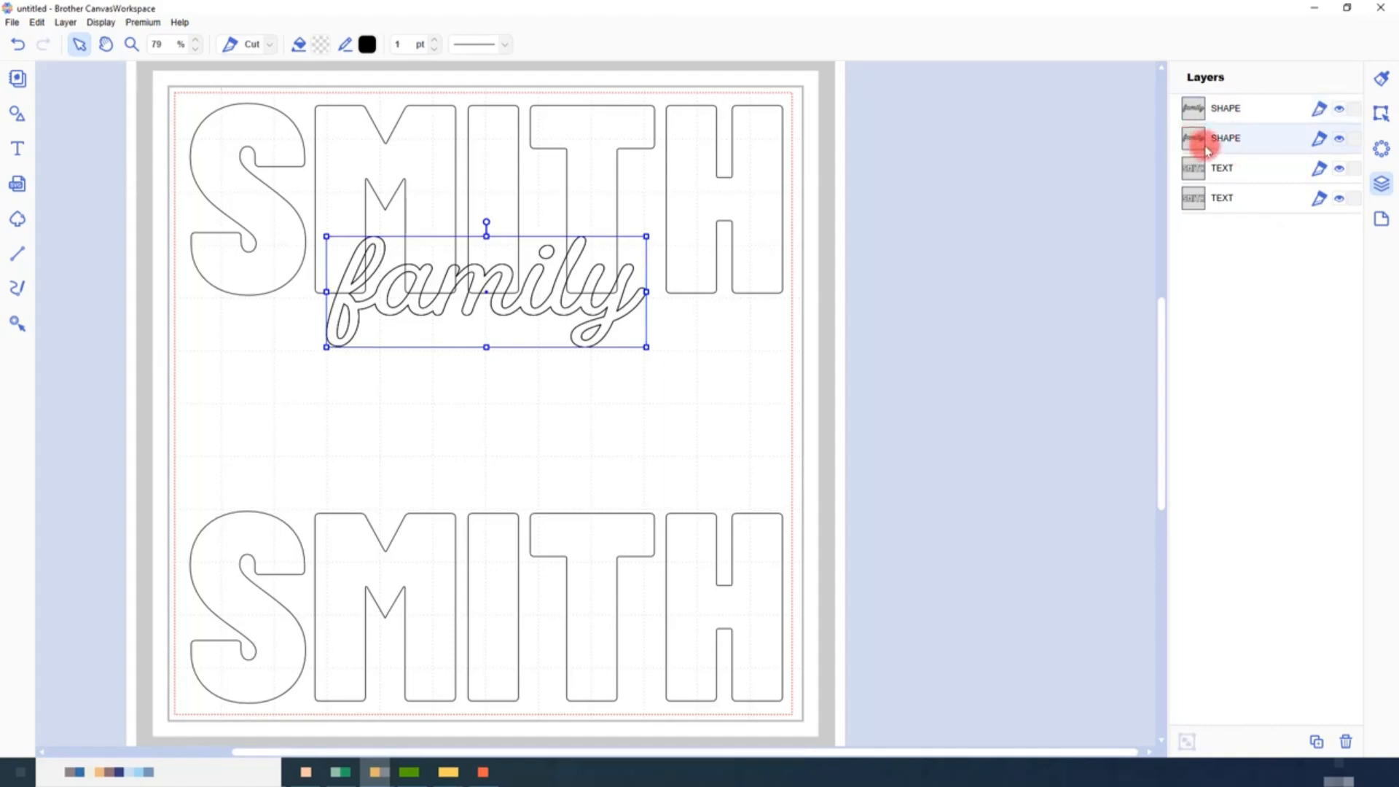
pyautogui.keyDown('ctrl'); pyautogui.click(1266, 168); pyautogui.keyUp('ctrl')
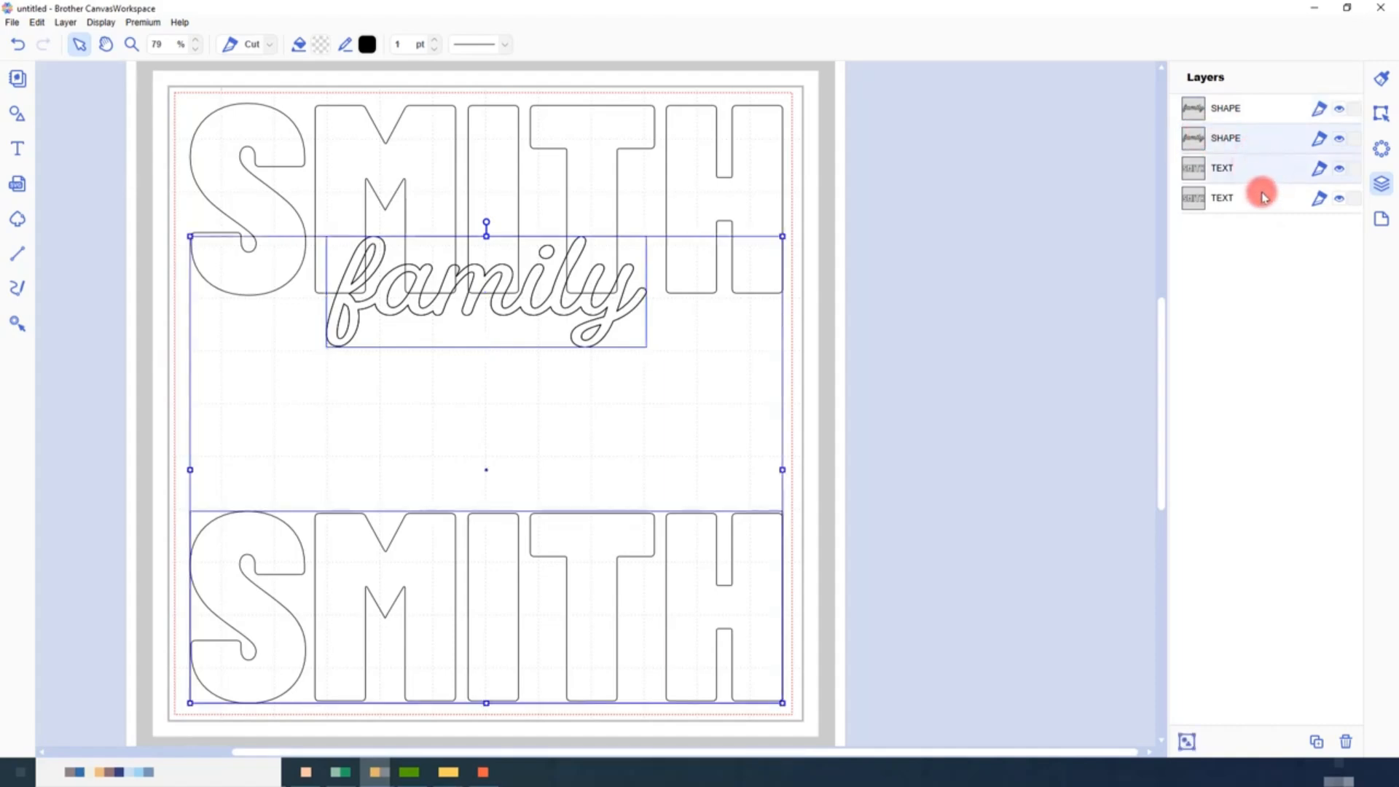
pyautogui.click(1263, 199)
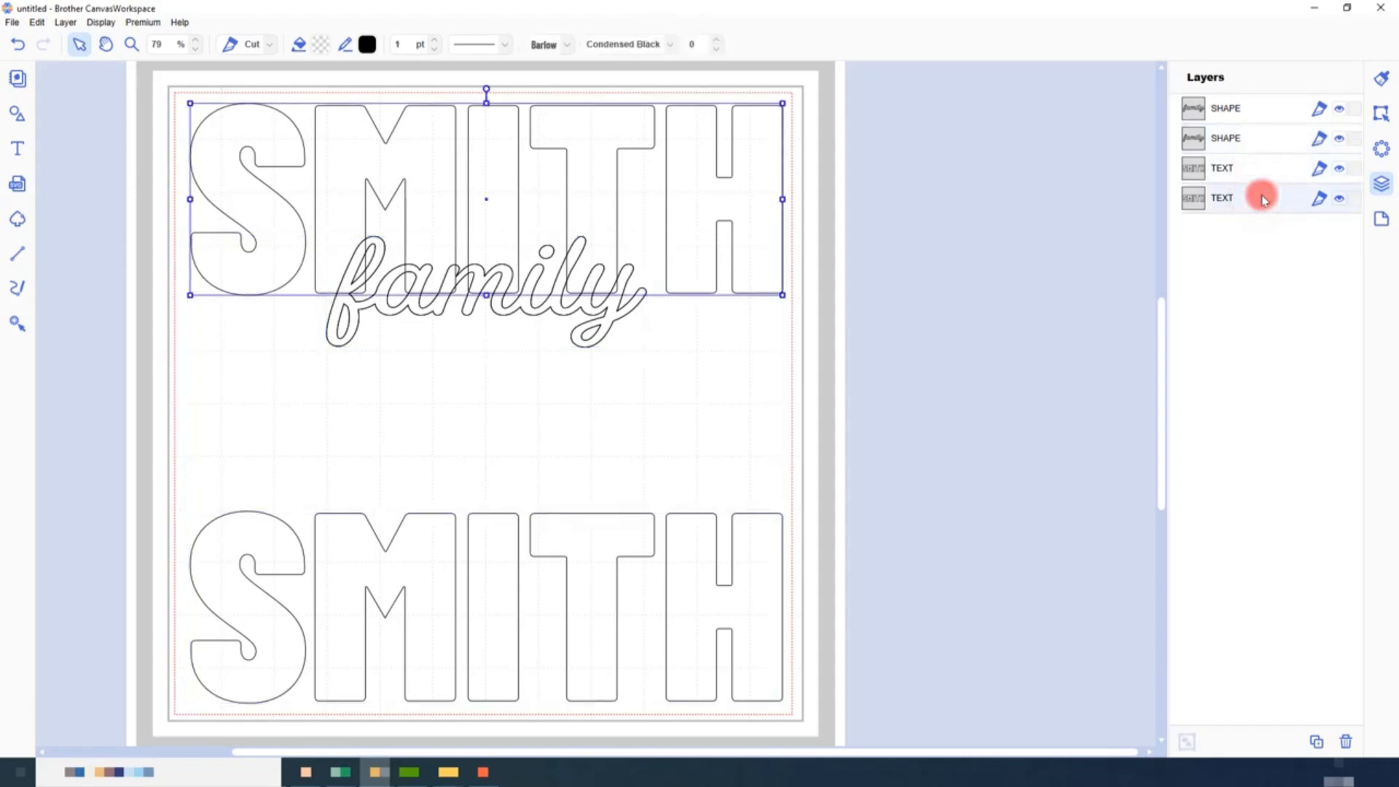
pyautogui.keyDown('ctrl'); pyautogui.click(1255, 138); pyautogui.keyUp('ctrl')
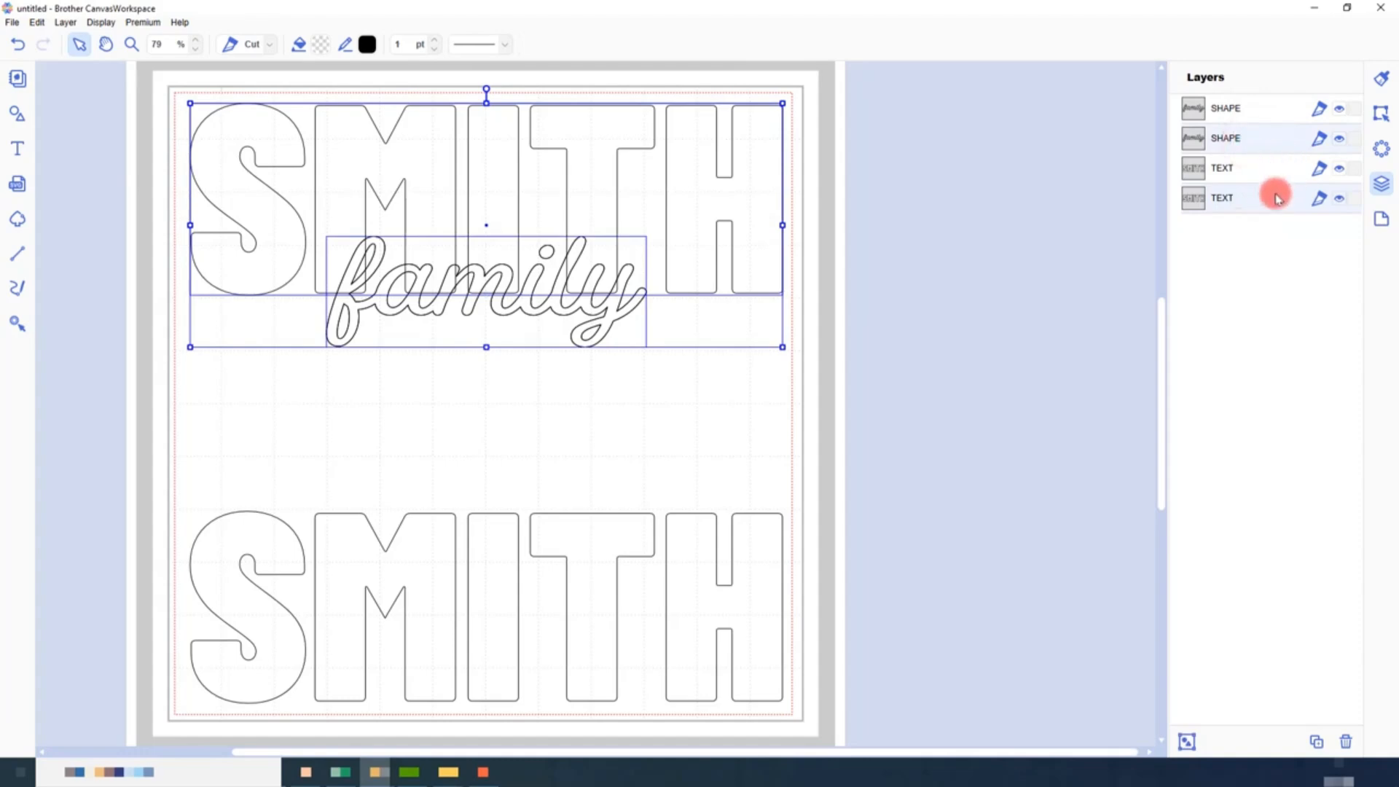
pyautogui.click(1384, 116)
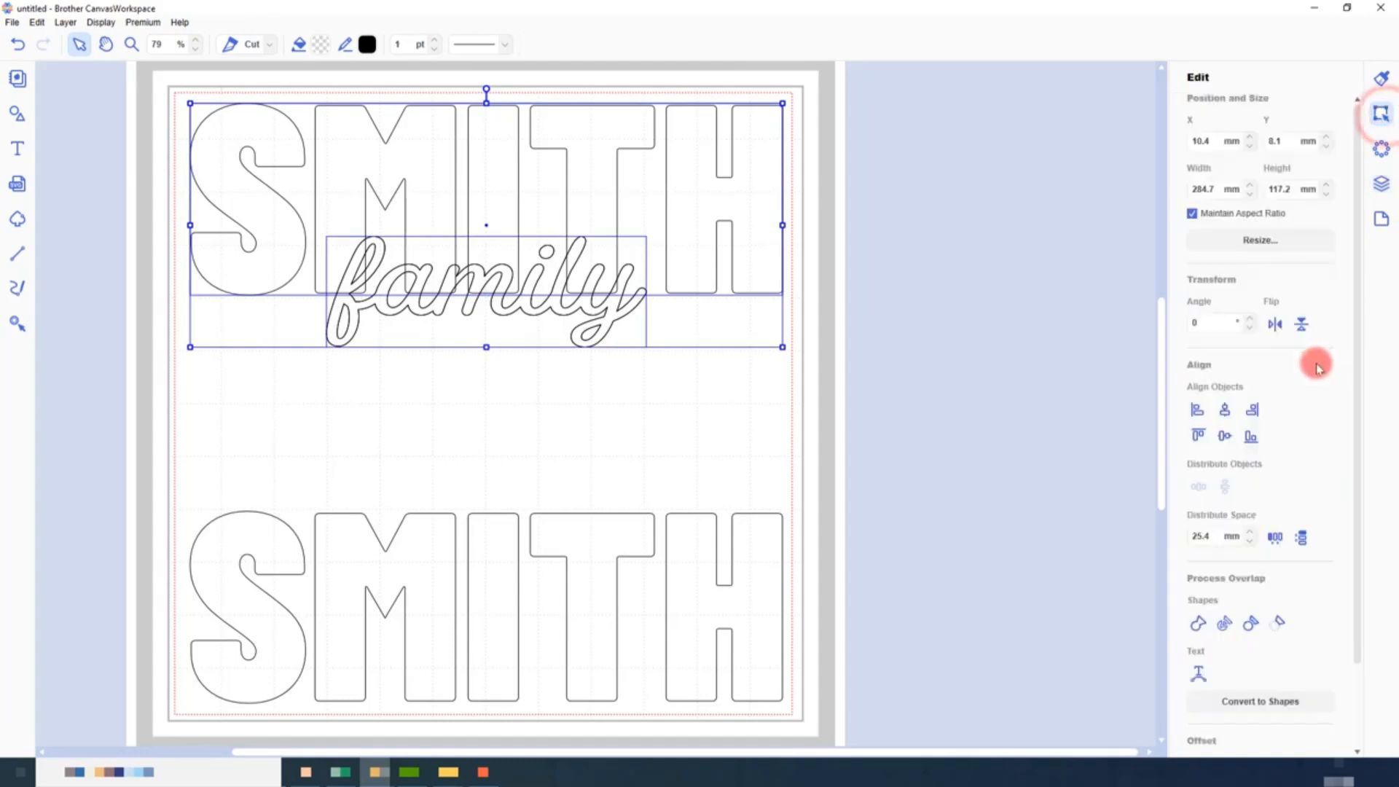
pyautogui.click(1281, 624)
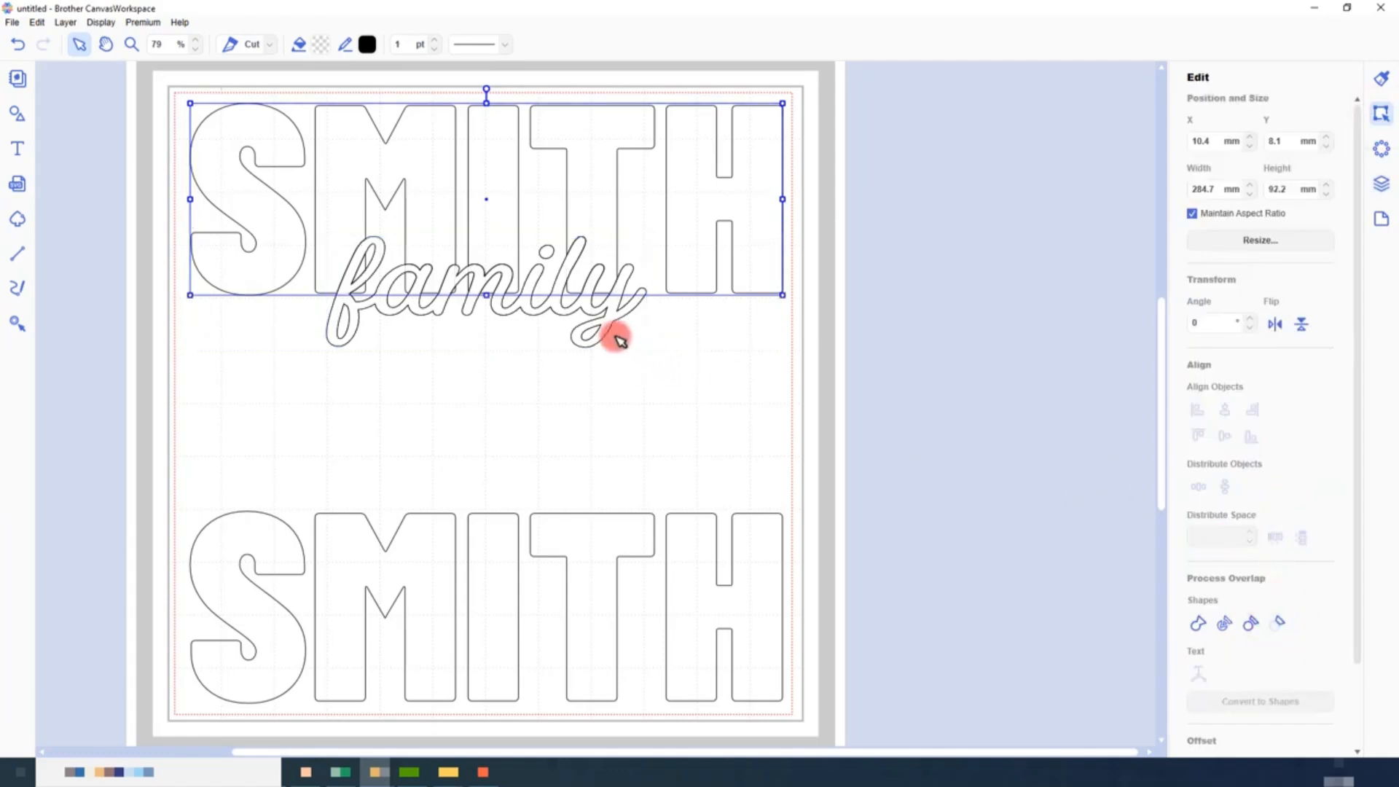
# Step: Move the remaining family shape off the upper SMITH cut-out into the gap above the lower SMITH text
pyautogui.click(1378, 183)
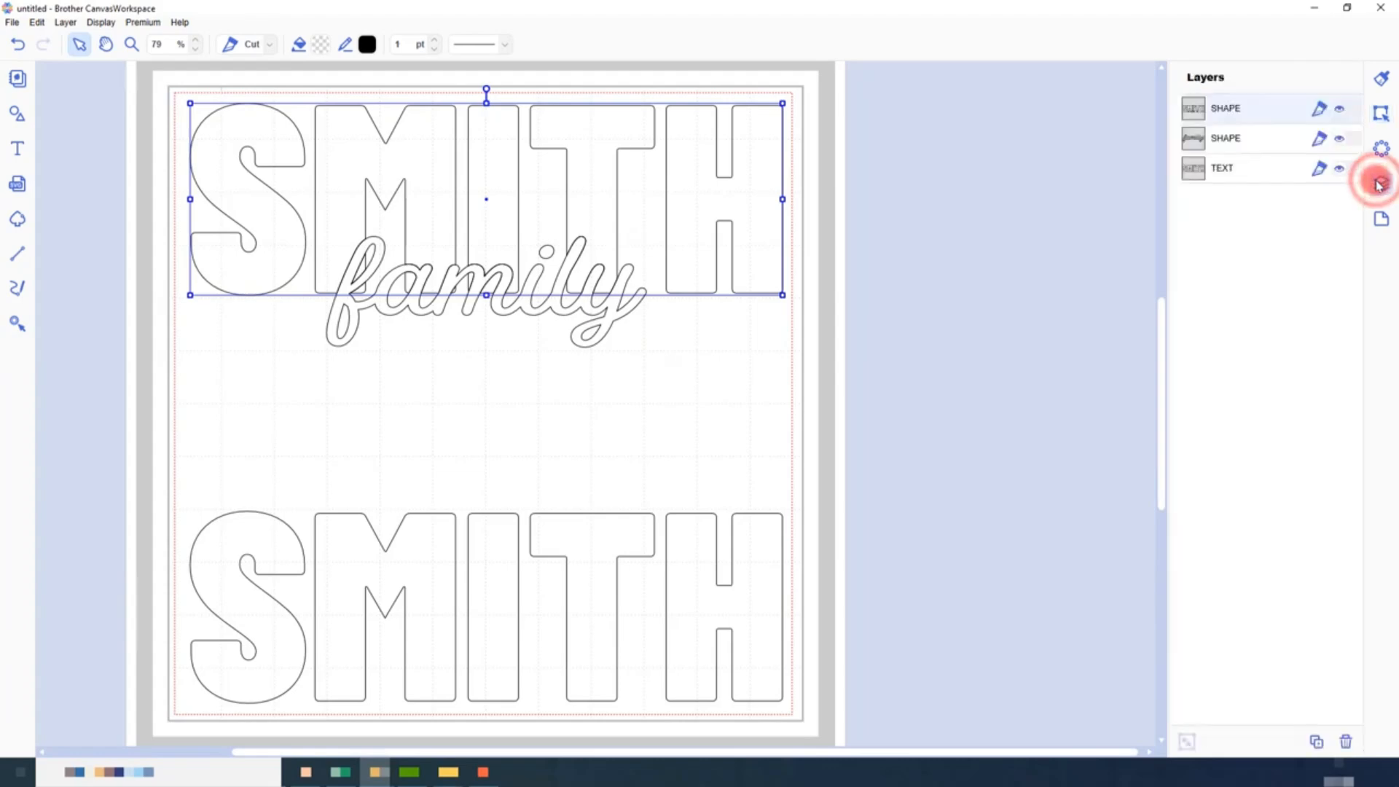
pyautogui.click(950, 167)
pyautogui.moveTo(633, 310); pyautogui.dragTo(709, 440)
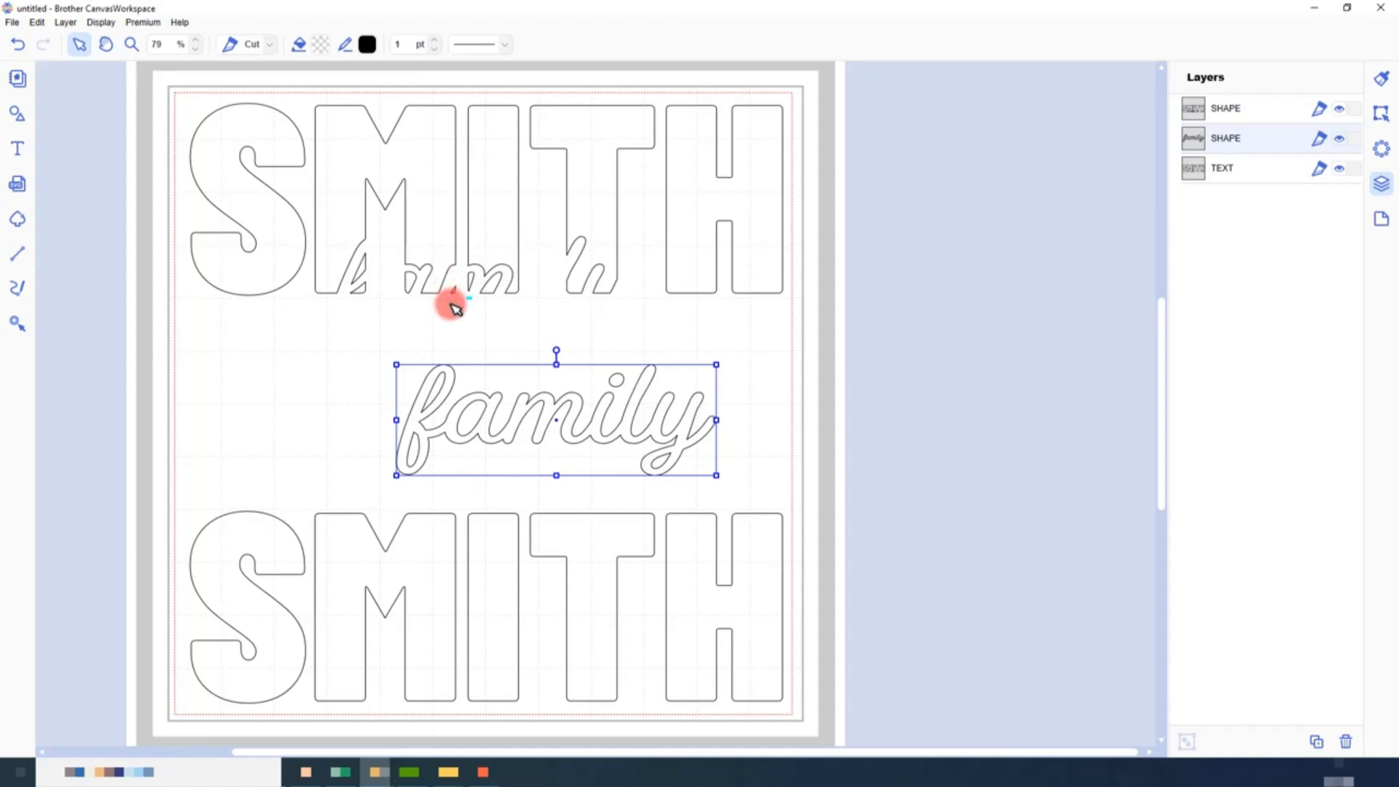
# Step: Delete the stray sliver's nodes at the M's lower right corner in the upper SMITH, and undo the family shape's move
pyautogui.click(495, 217)
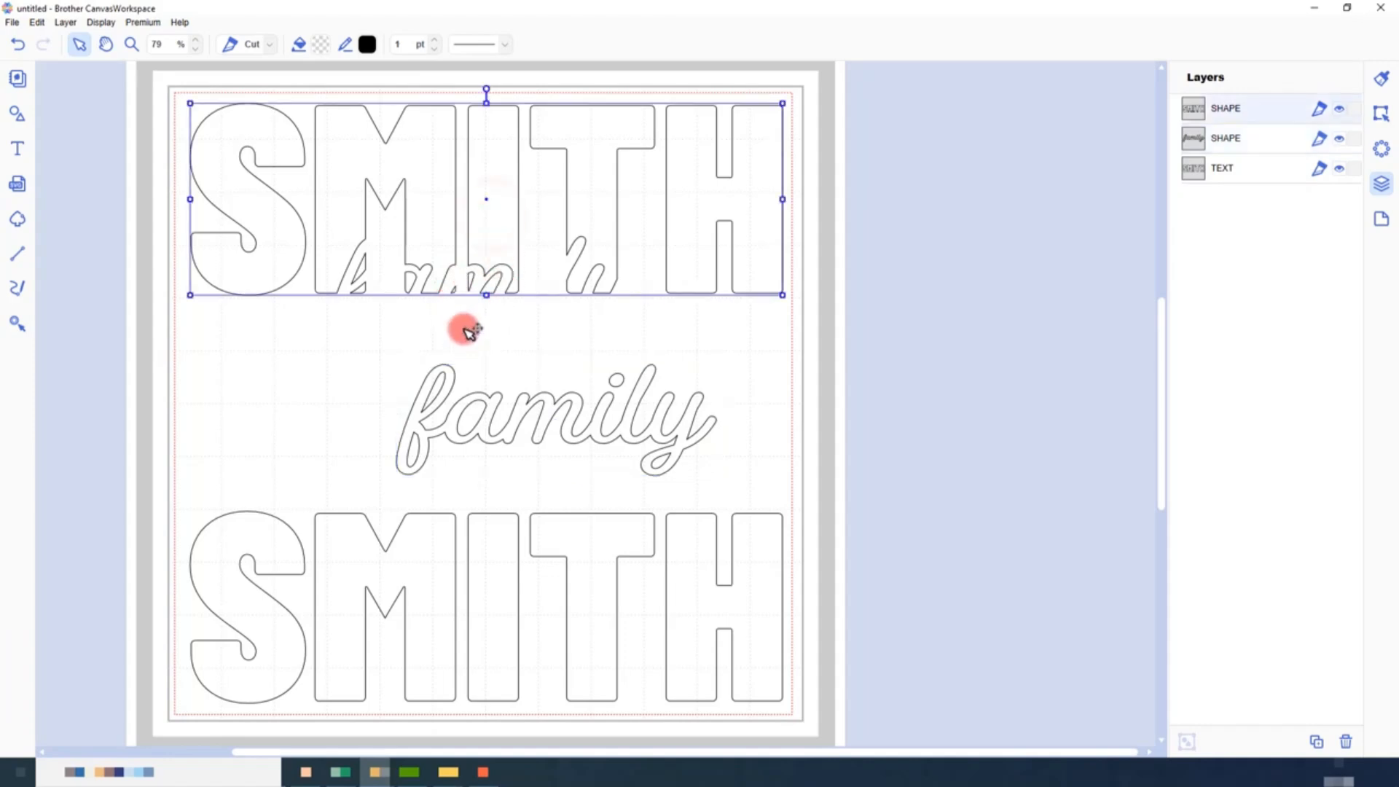
pyautogui.doubleClick(481, 254)
pyautogui.click(464, 290)
pyautogui.moveTo(462, 314); pyautogui.dragTo(450, 284)
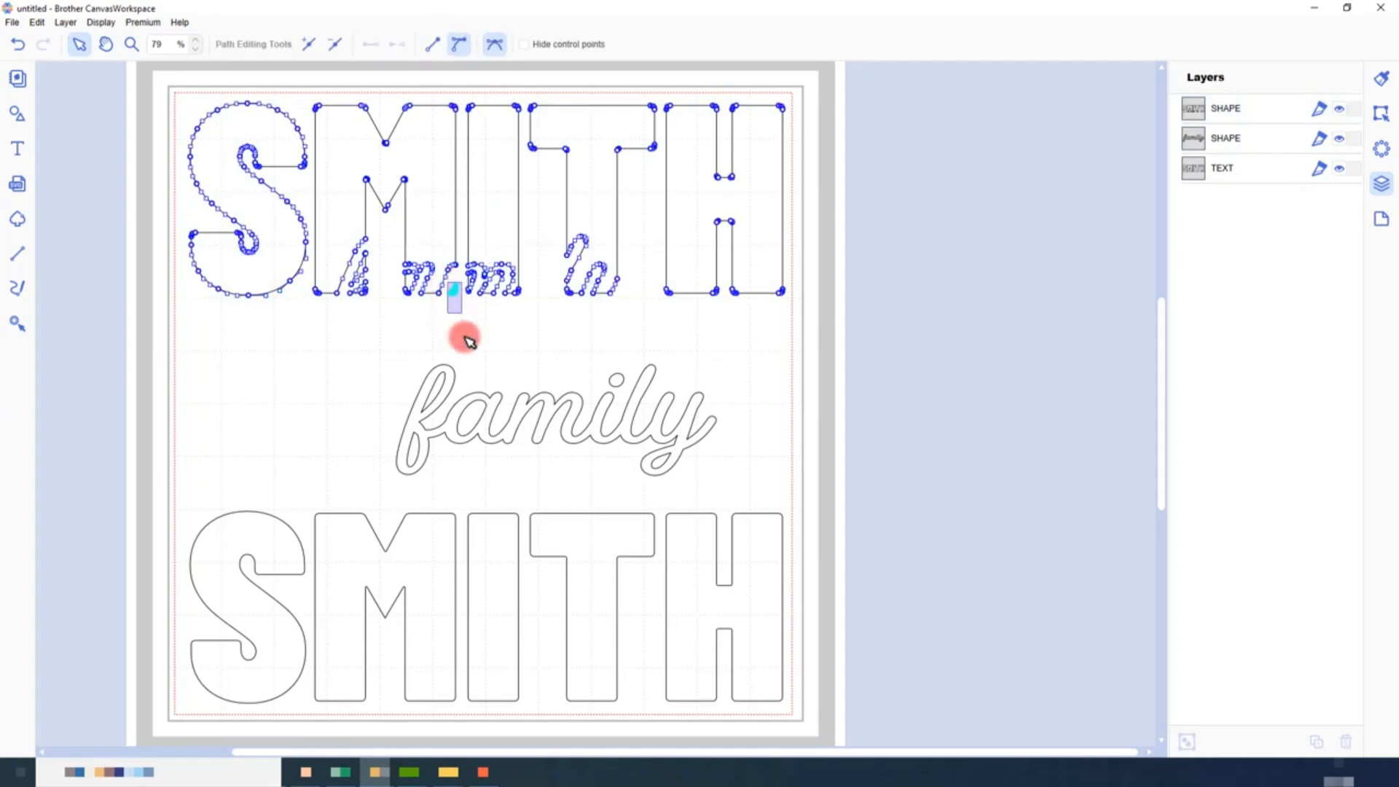
pyautogui.click(337, 45)
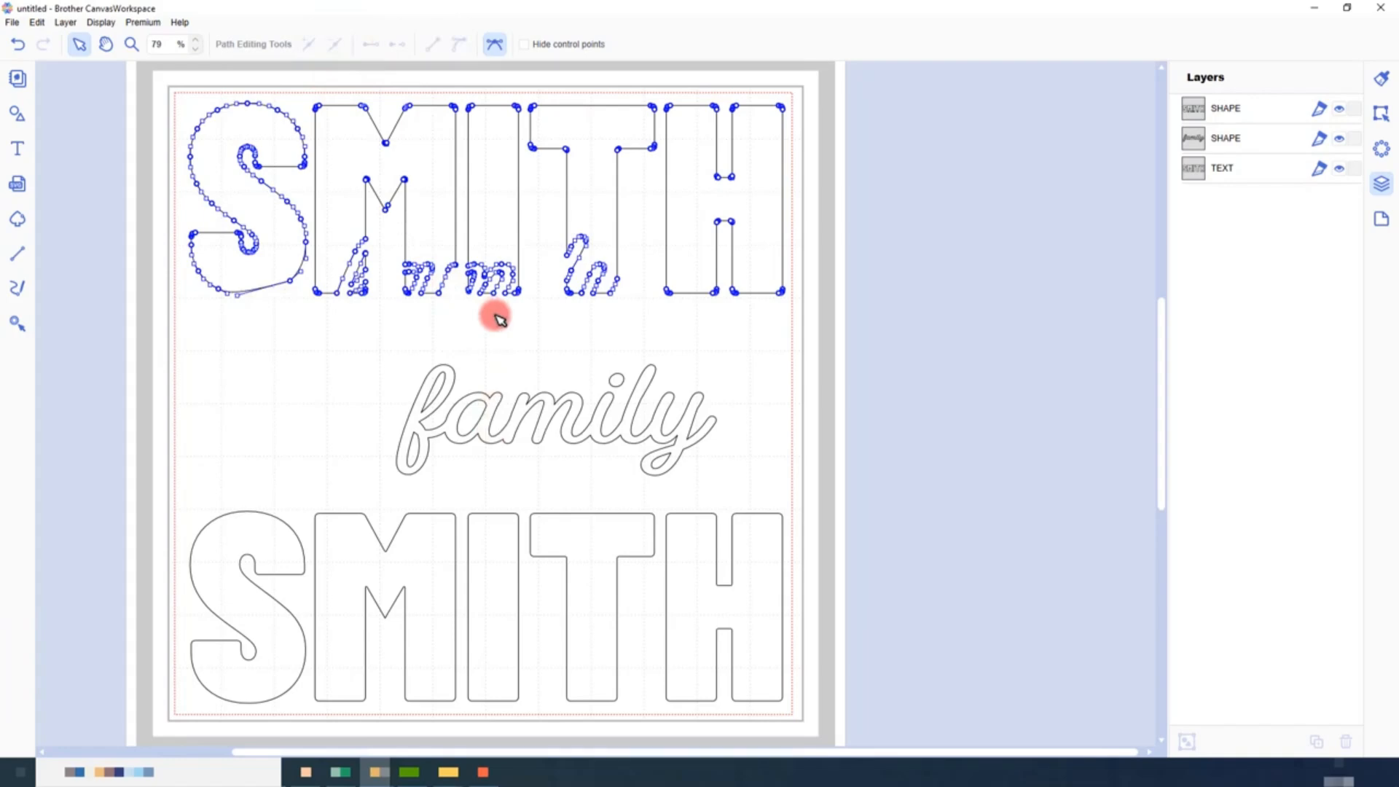
pyautogui.click(500, 318)
pyautogui.click(532, 410)
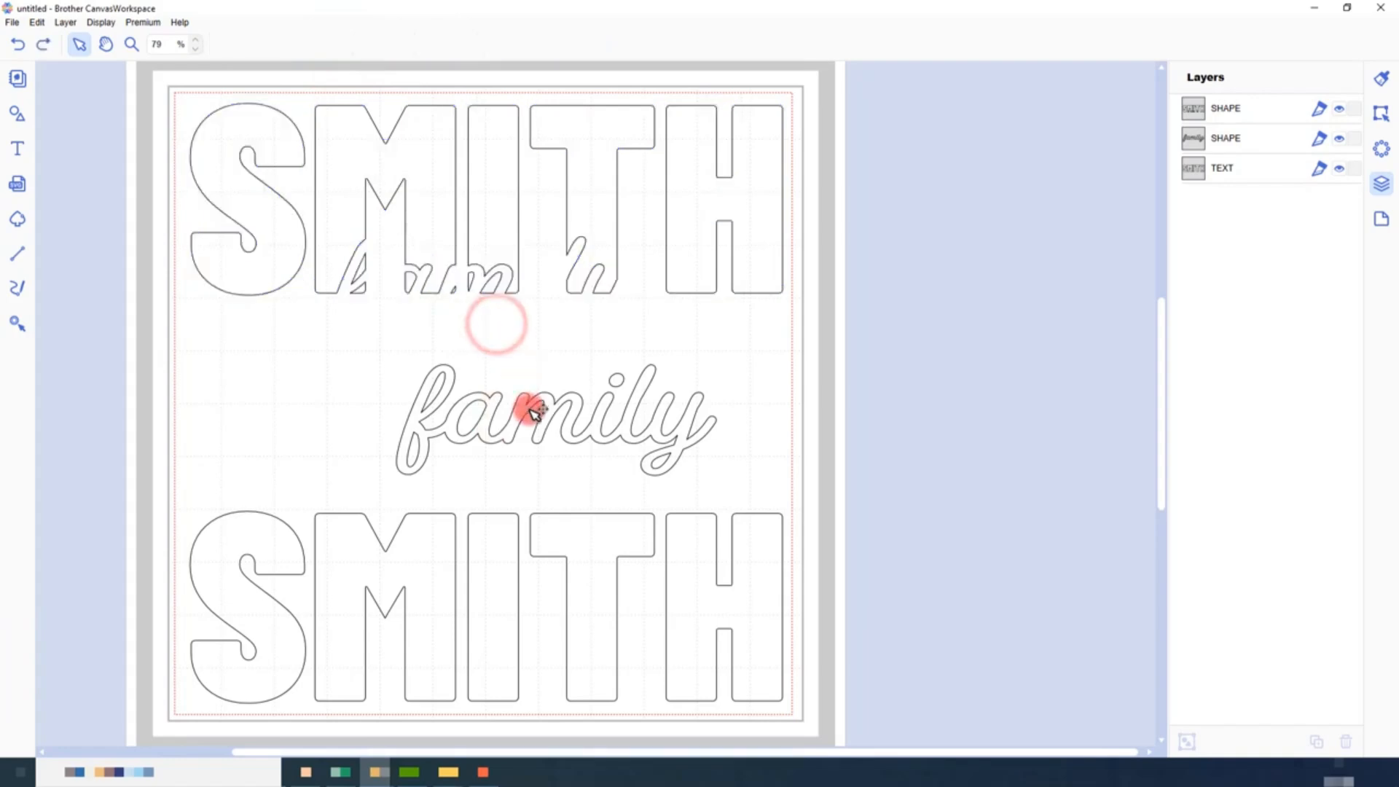
pyautogui.hotkey('ctrl', 'z')
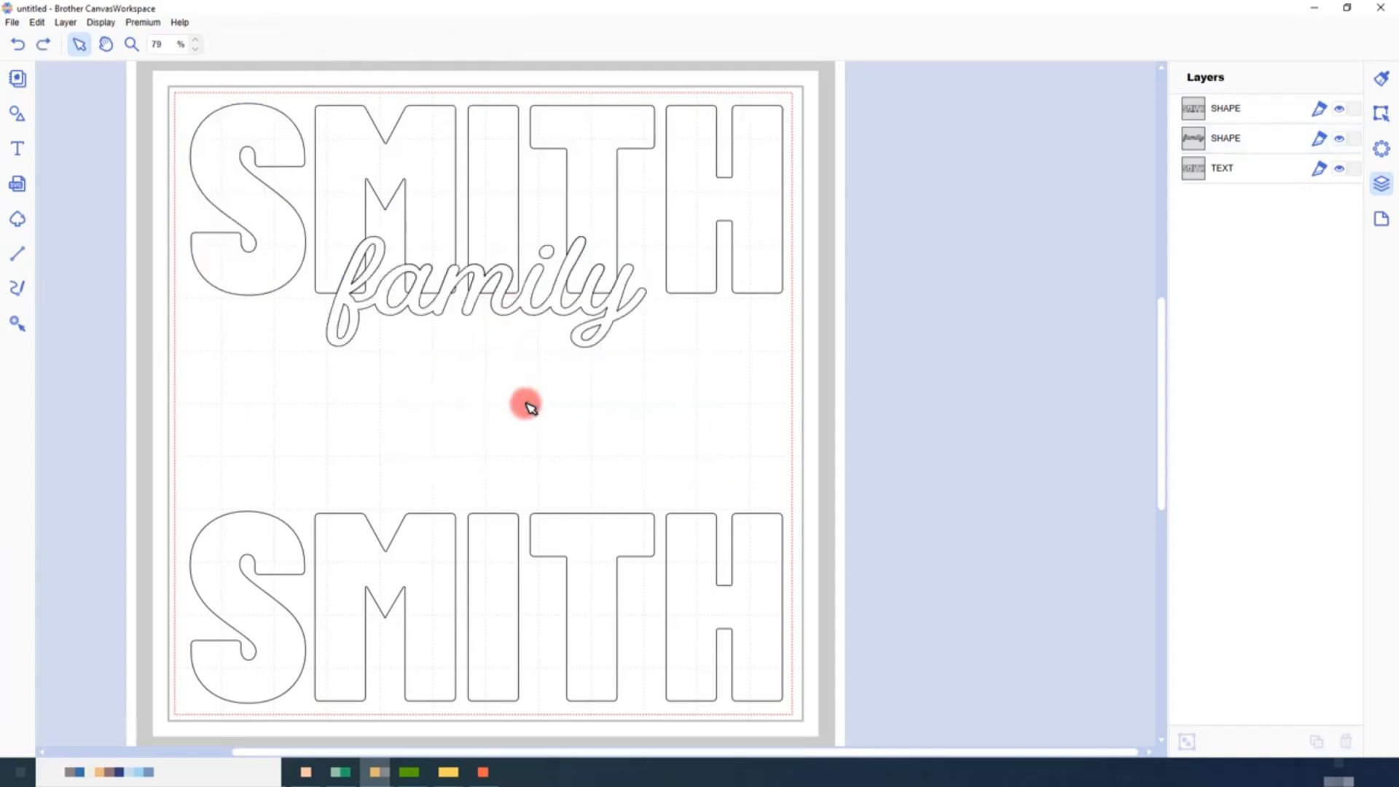
# Step: Fill the cut-out upper SMITH shape with dark grey from the colour palette
pyautogui.click(582, 166)
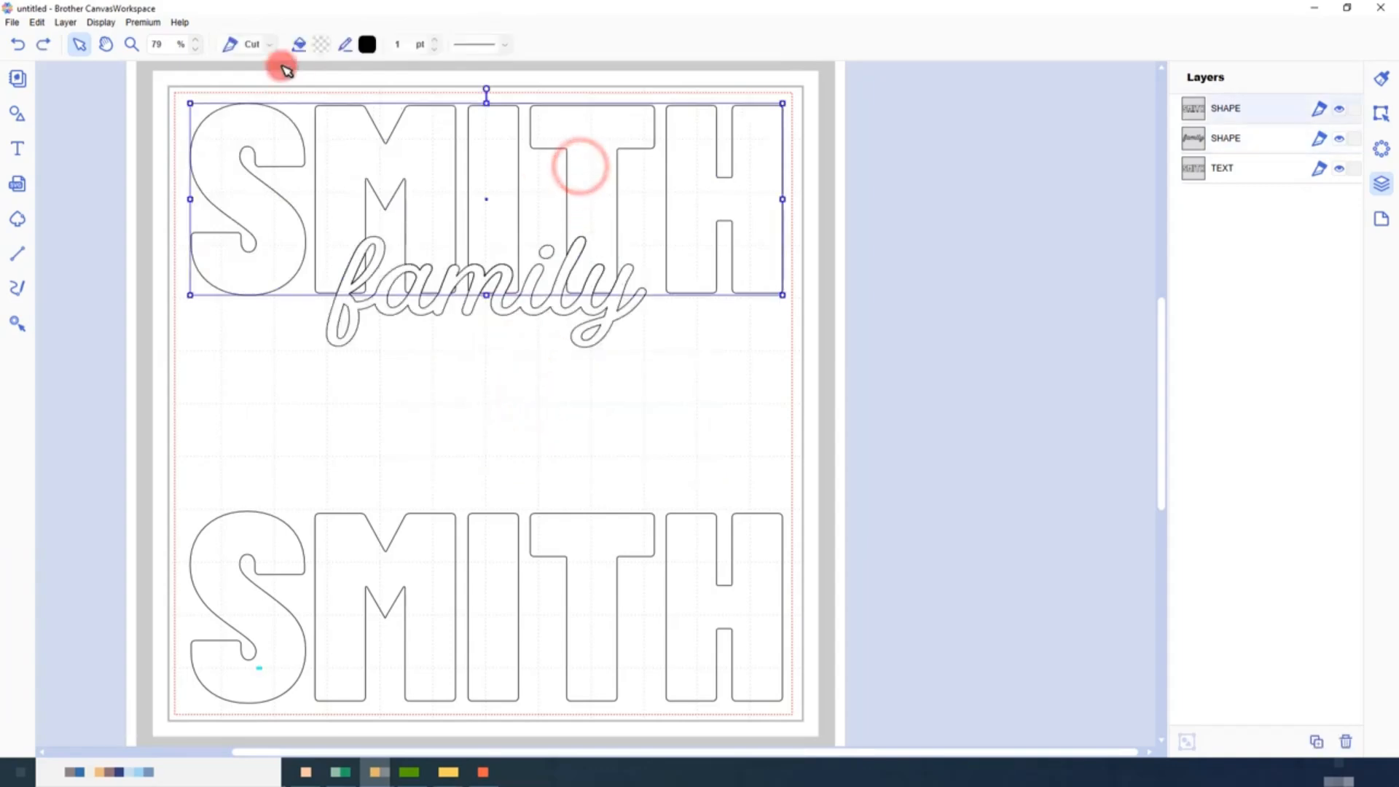
pyautogui.click(322, 45)
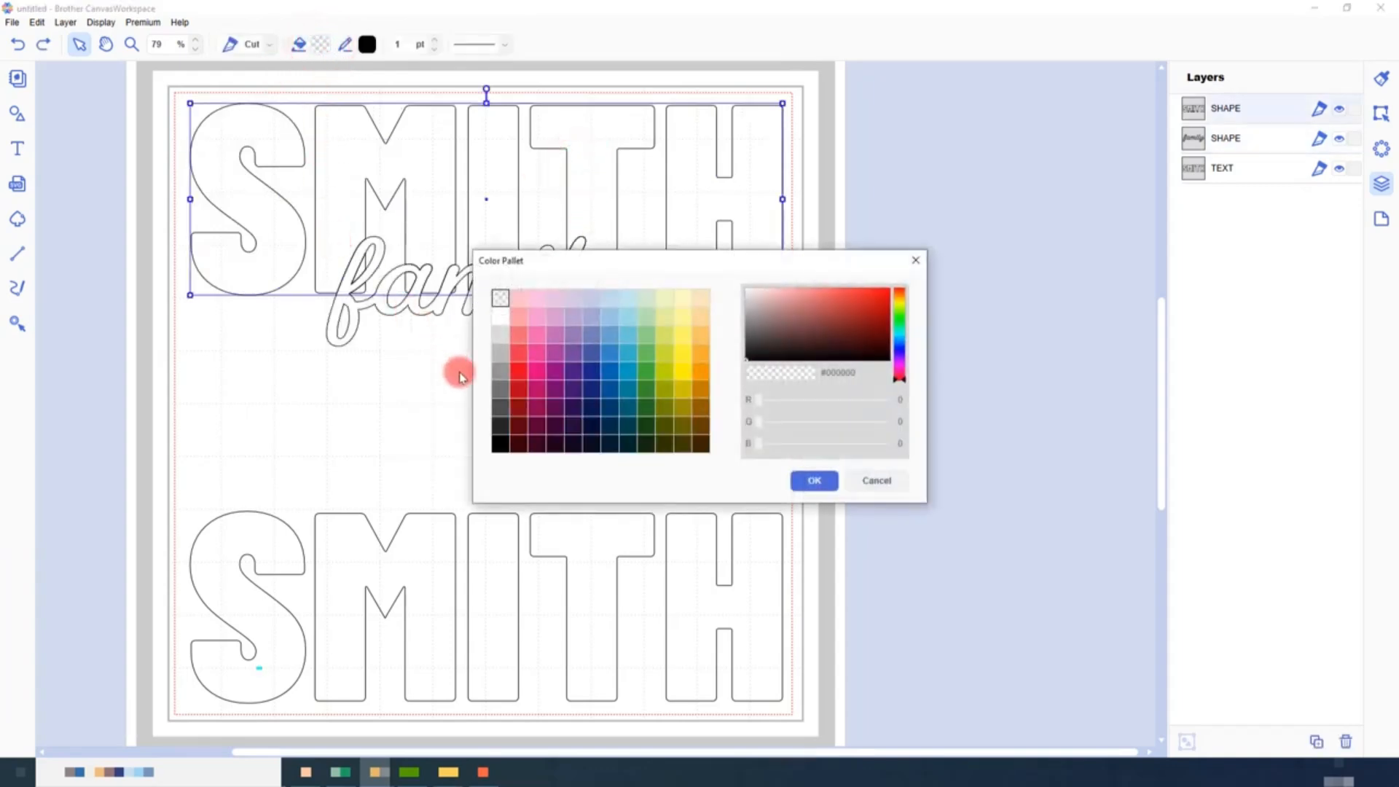
pyautogui.click(500, 426)
pyautogui.click(810, 479)
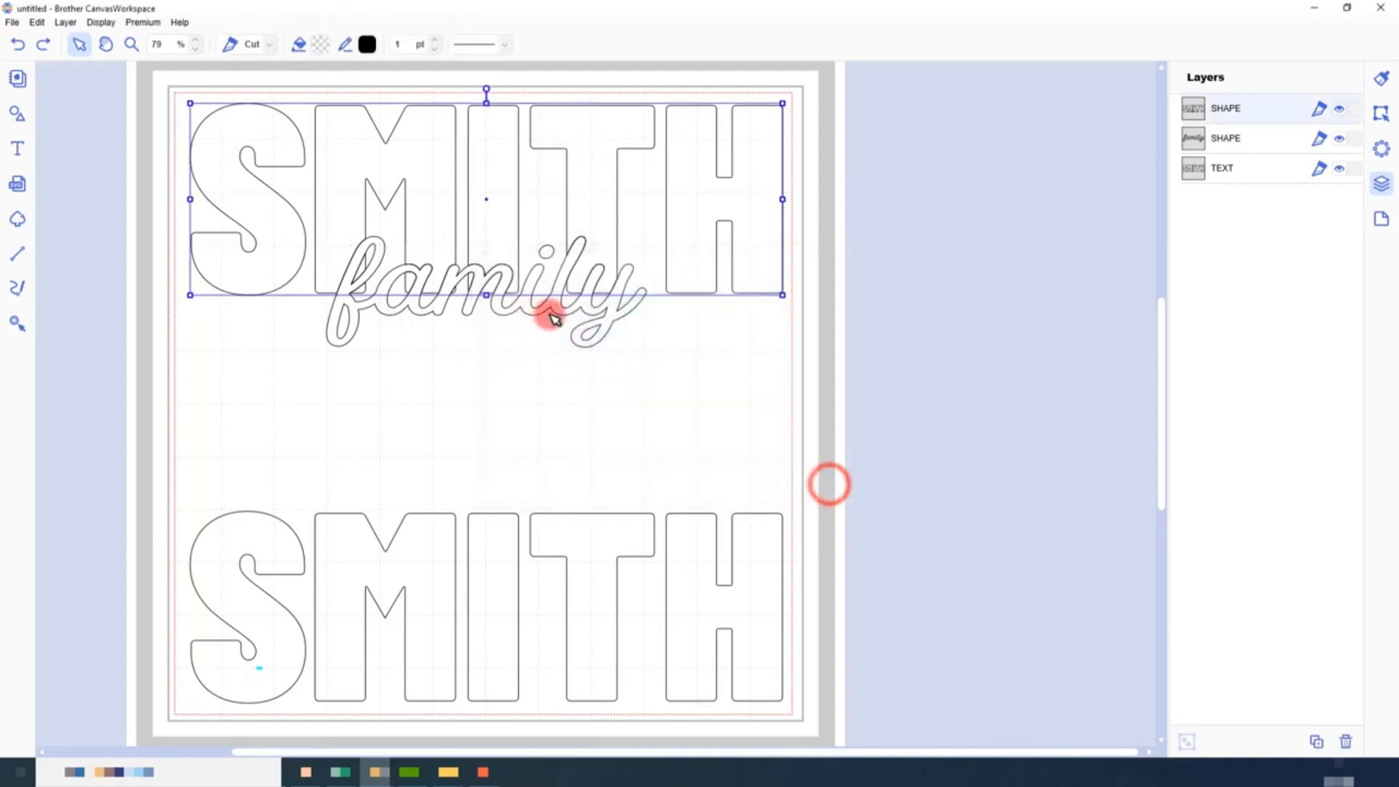
# Step: Fill the family shape over the upper SMITH with bright pink
pyautogui.click(551, 309)
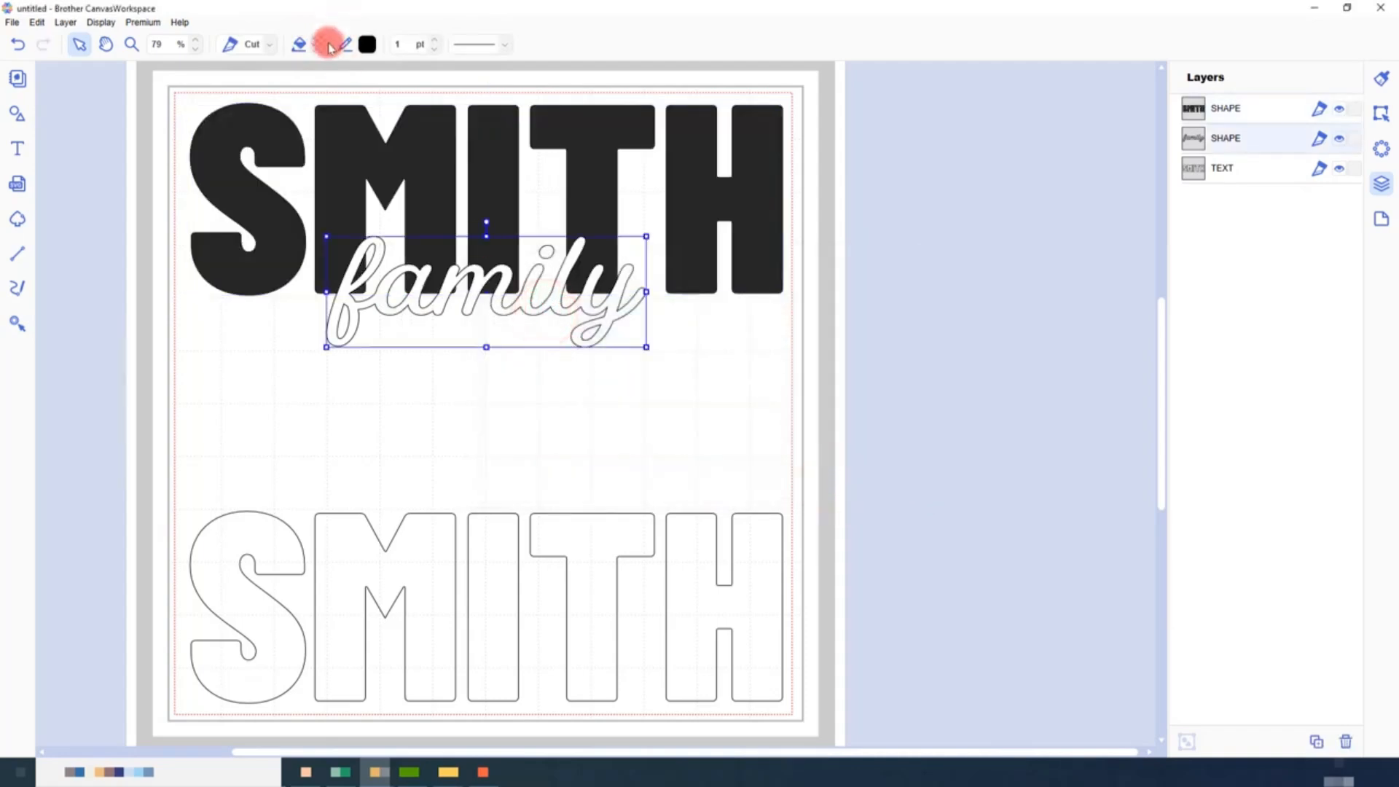
pyautogui.click(322, 44)
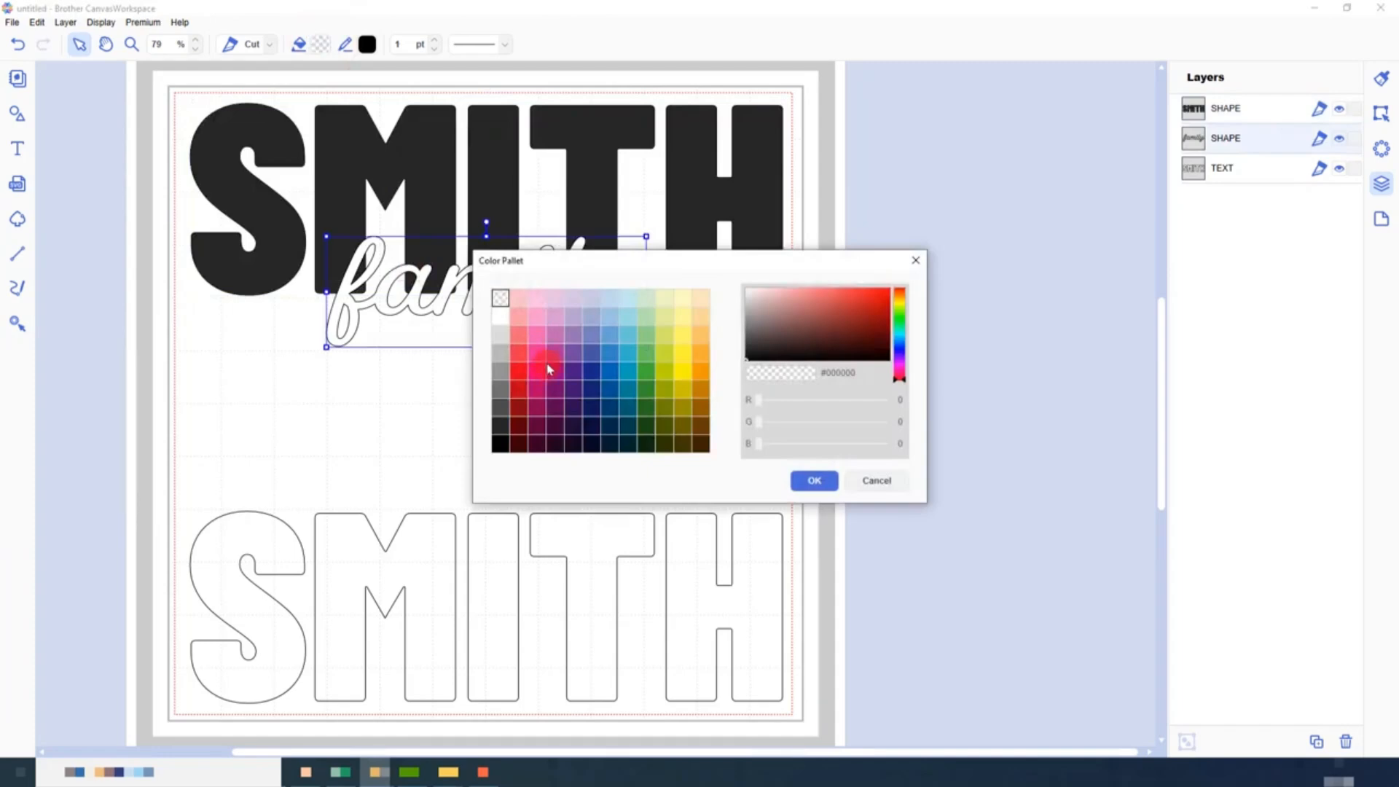
pyautogui.click(547, 366)
pyautogui.click(809, 478)
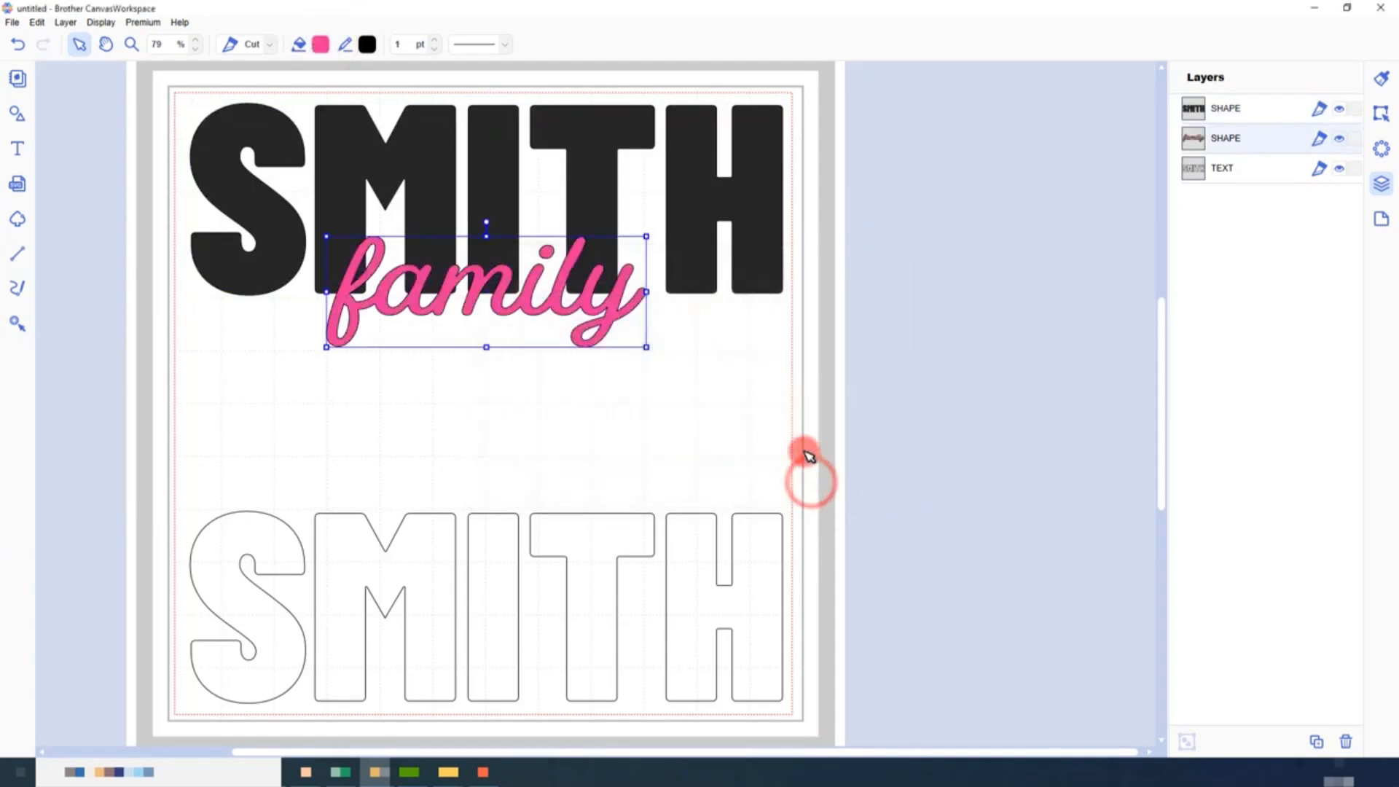
pyautogui.click(758, 368)
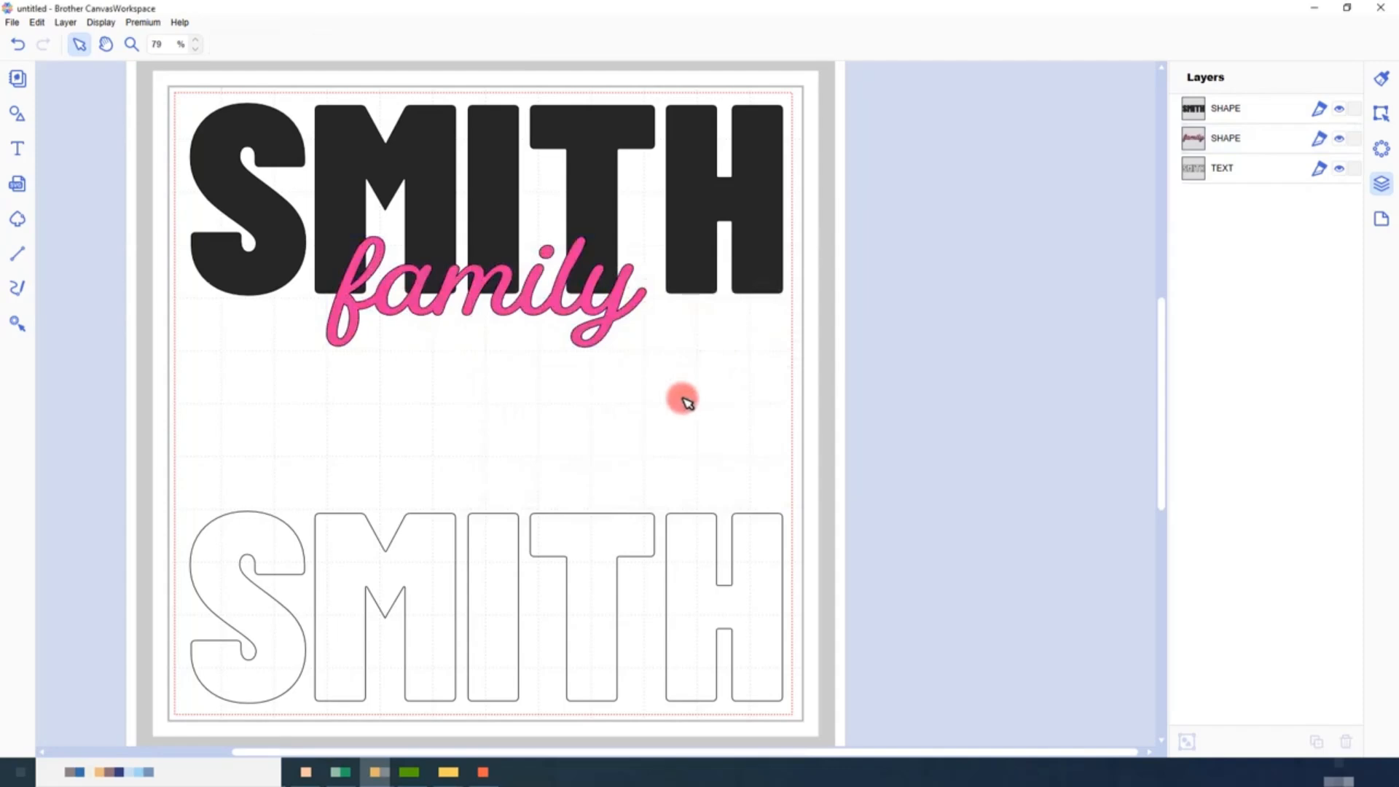
# Step: Group the dark SMITH and pink family shapes, hide the group and collapse it in the layer list
pyautogui.click(1259, 108)
pyautogui.keyDown('shift'); pyautogui.click(1255, 143); pyautogui.keyUp('shift')
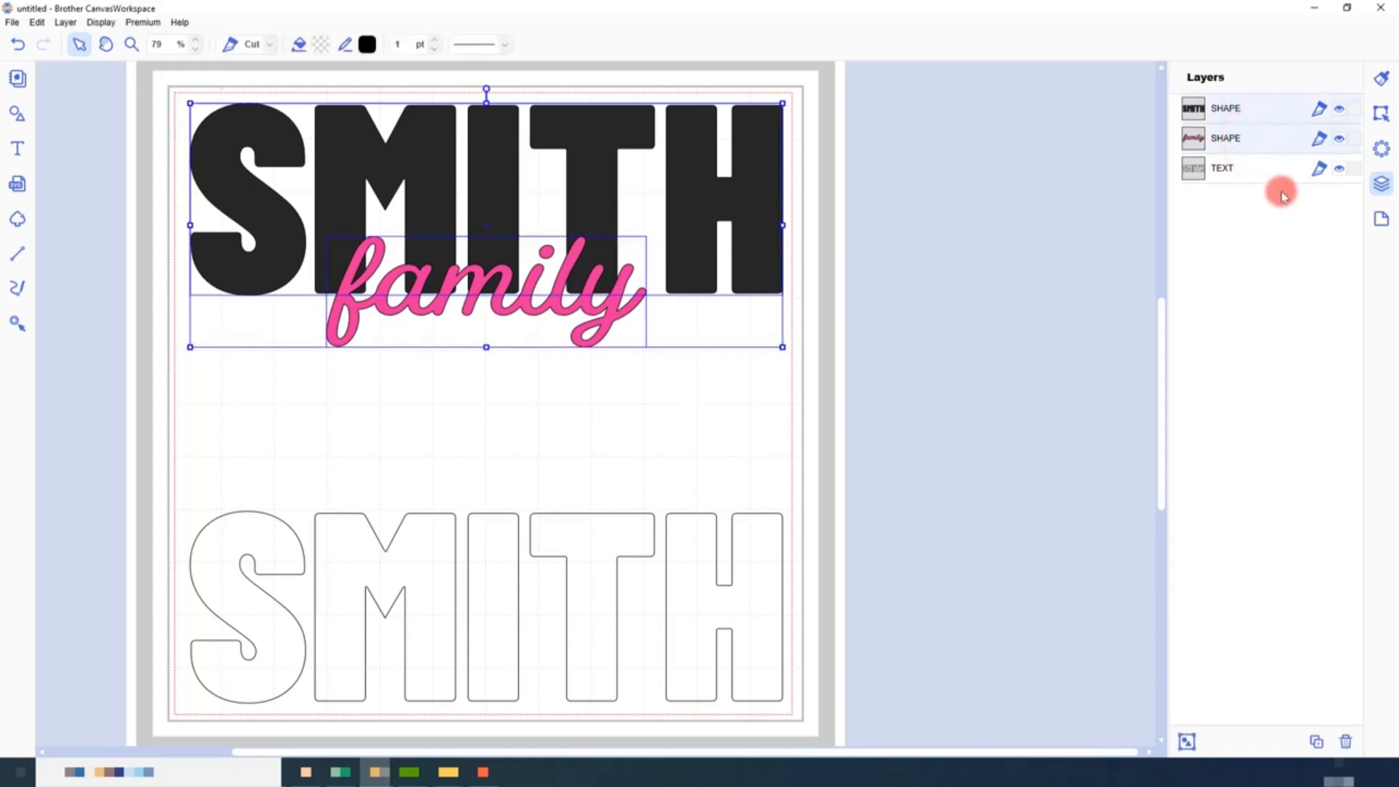
pyautogui.hotkey('ctrl', 'g')
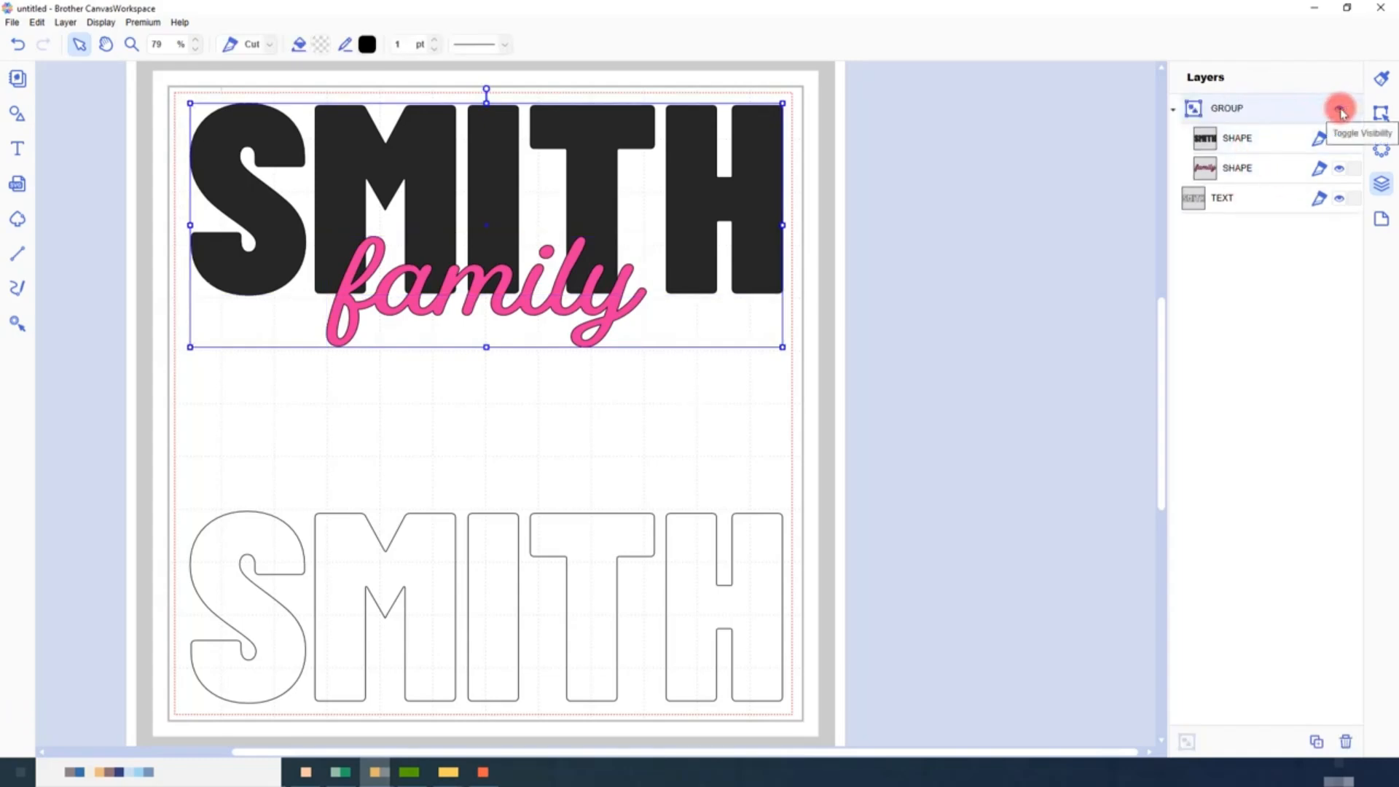
pyautogui.click(1341, 109)
pyautogui.click(1173, 108)
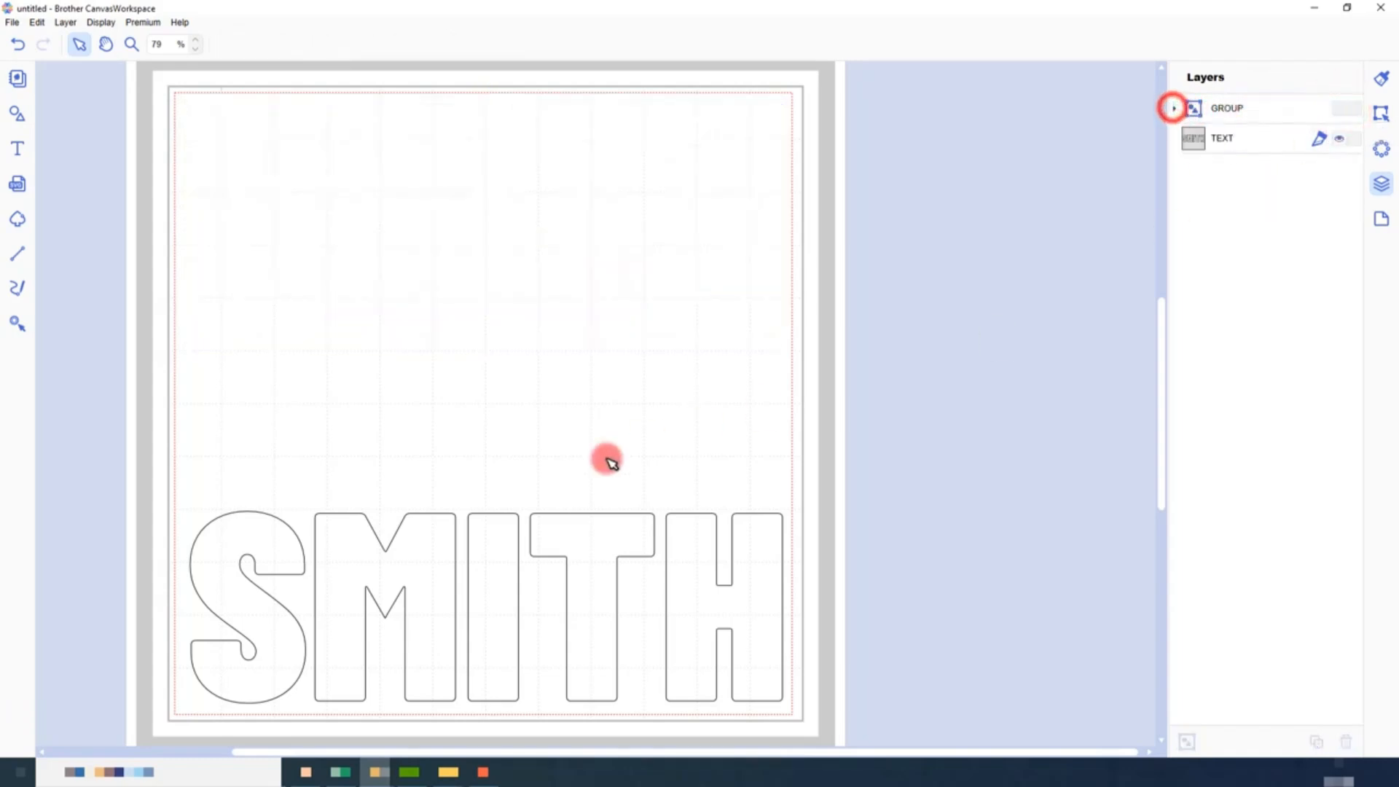
# Step: Move the remaining SMITH text to the mat's upper edge and place a copy of it directly underneath
pyautogui.moveTo(640, 540); pyautogui.dragTo(636, 135)
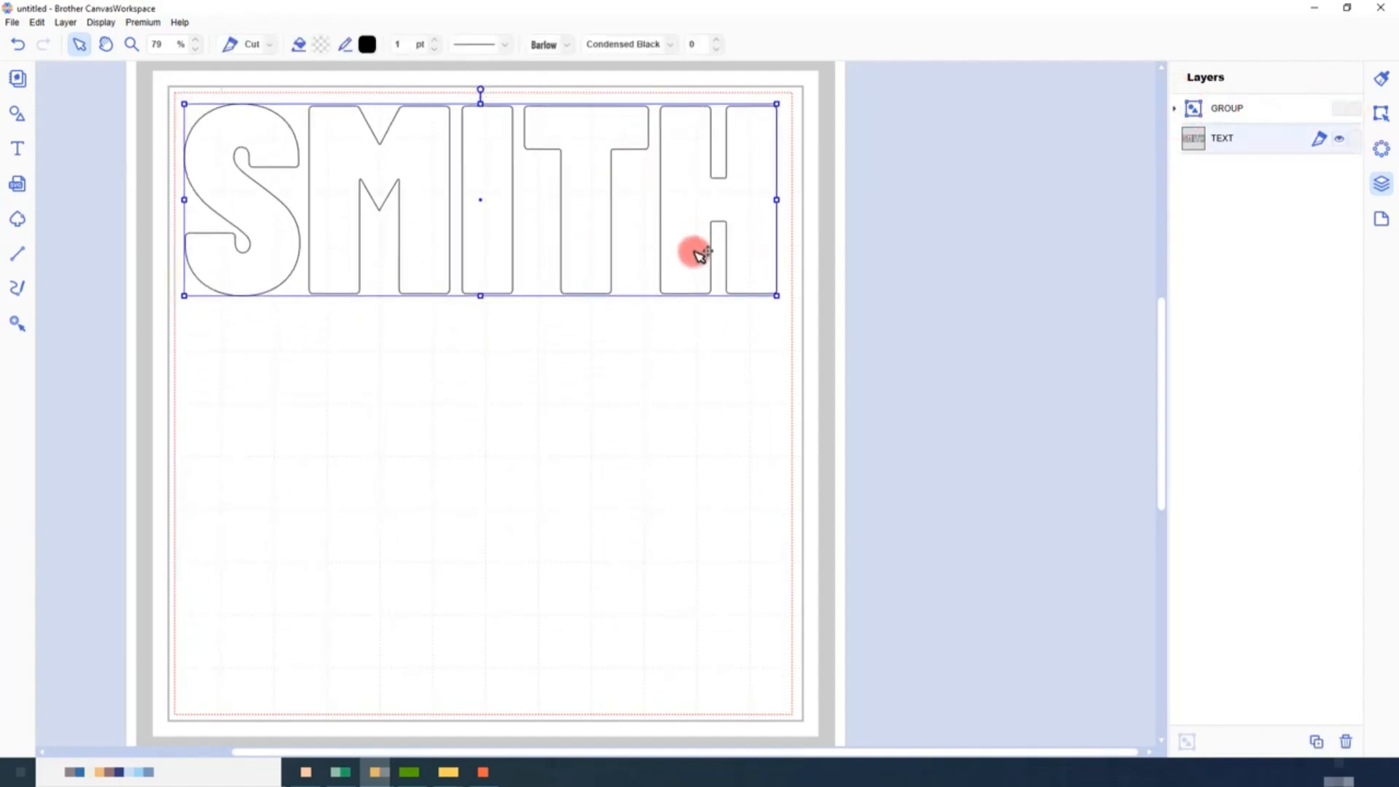
pyautogui.hotkey('ctrl', 'c')
pyautogui.hotkey('ctrl', 'v')
pyautogui.moveTo(625, 140); pyautogui.dragTo(615, 319)
# Step: Align the two stacked SMITH texts on their horizontal centres and group them
pyautogui.moveTo(919, 472); pyautogui.dragTo(693, 281)
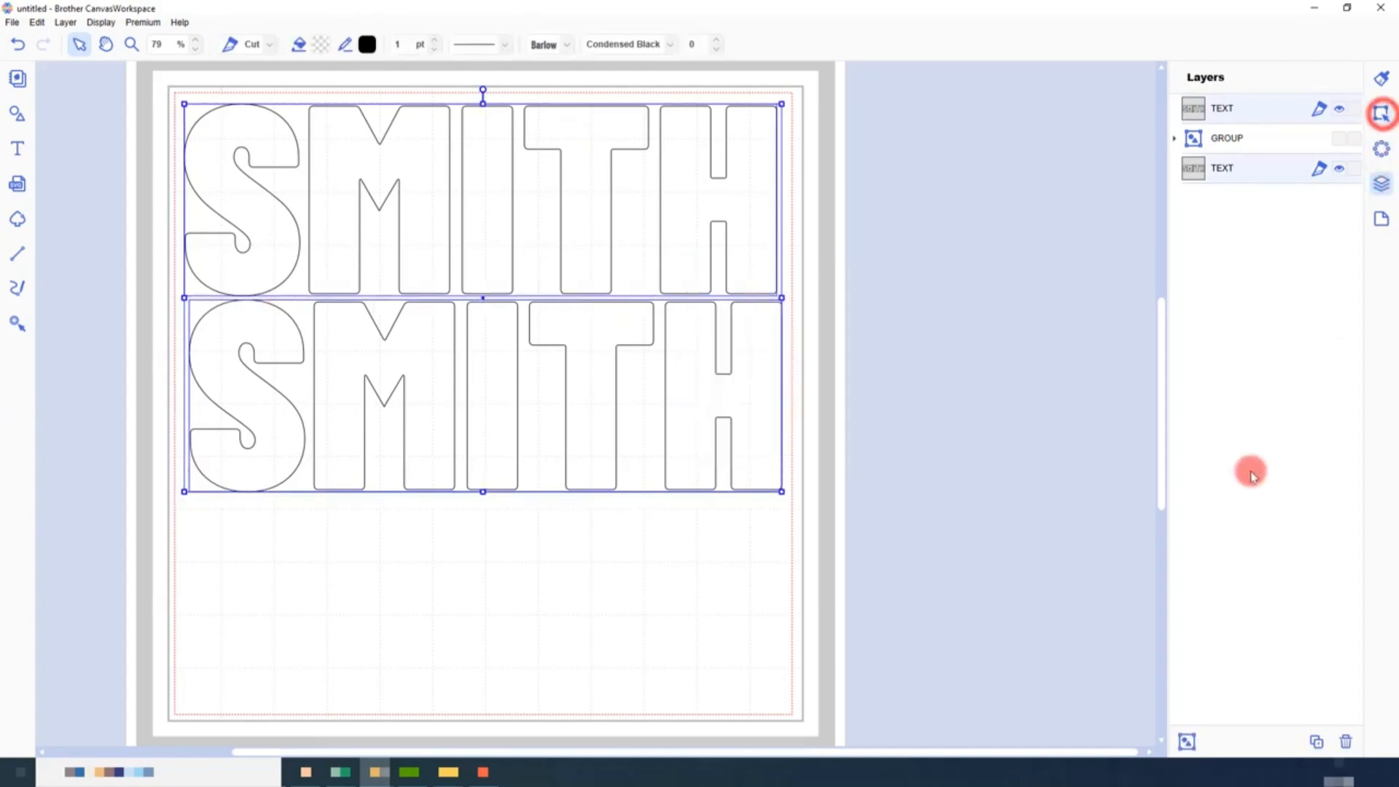
pyautogui.click(1226, 410)
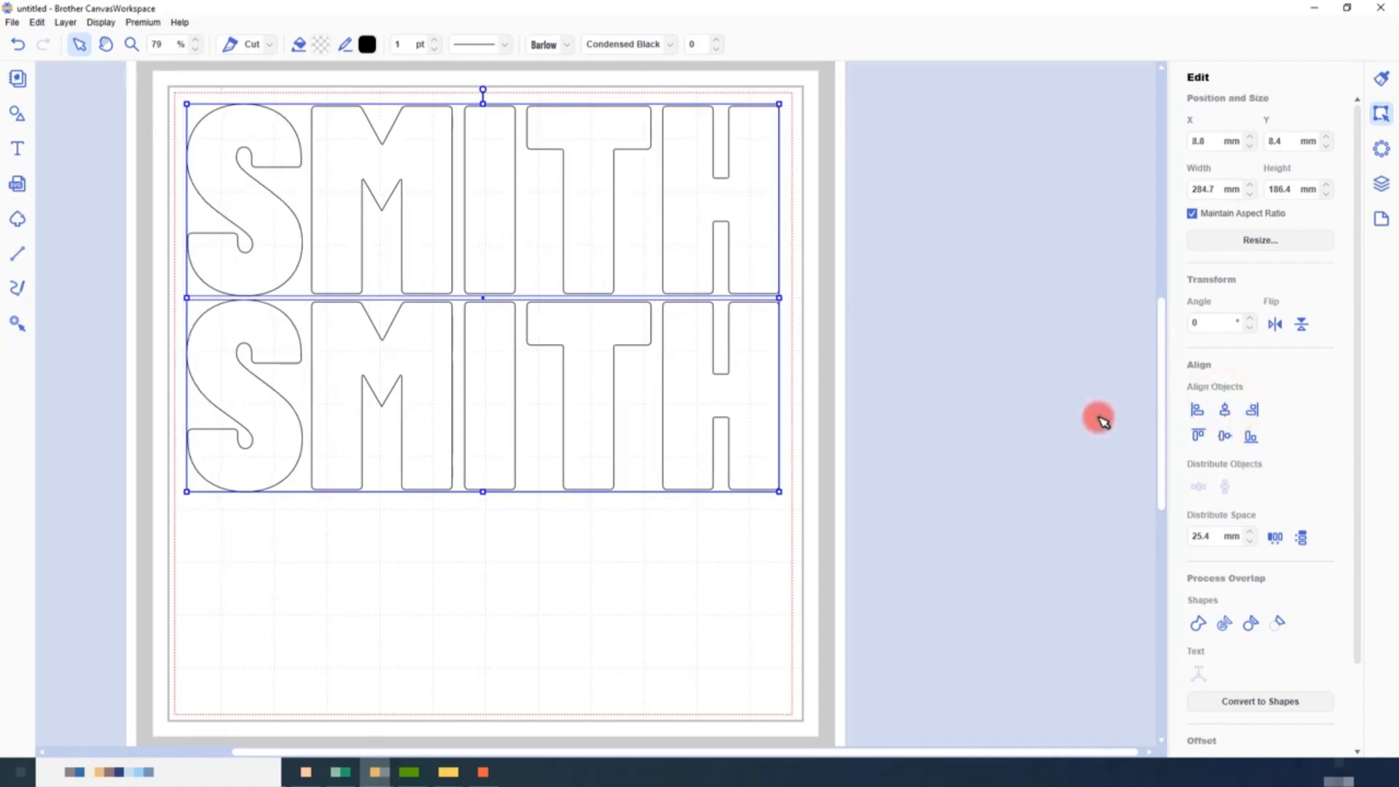
pyautogui.hotkey('ctrl', 'g')
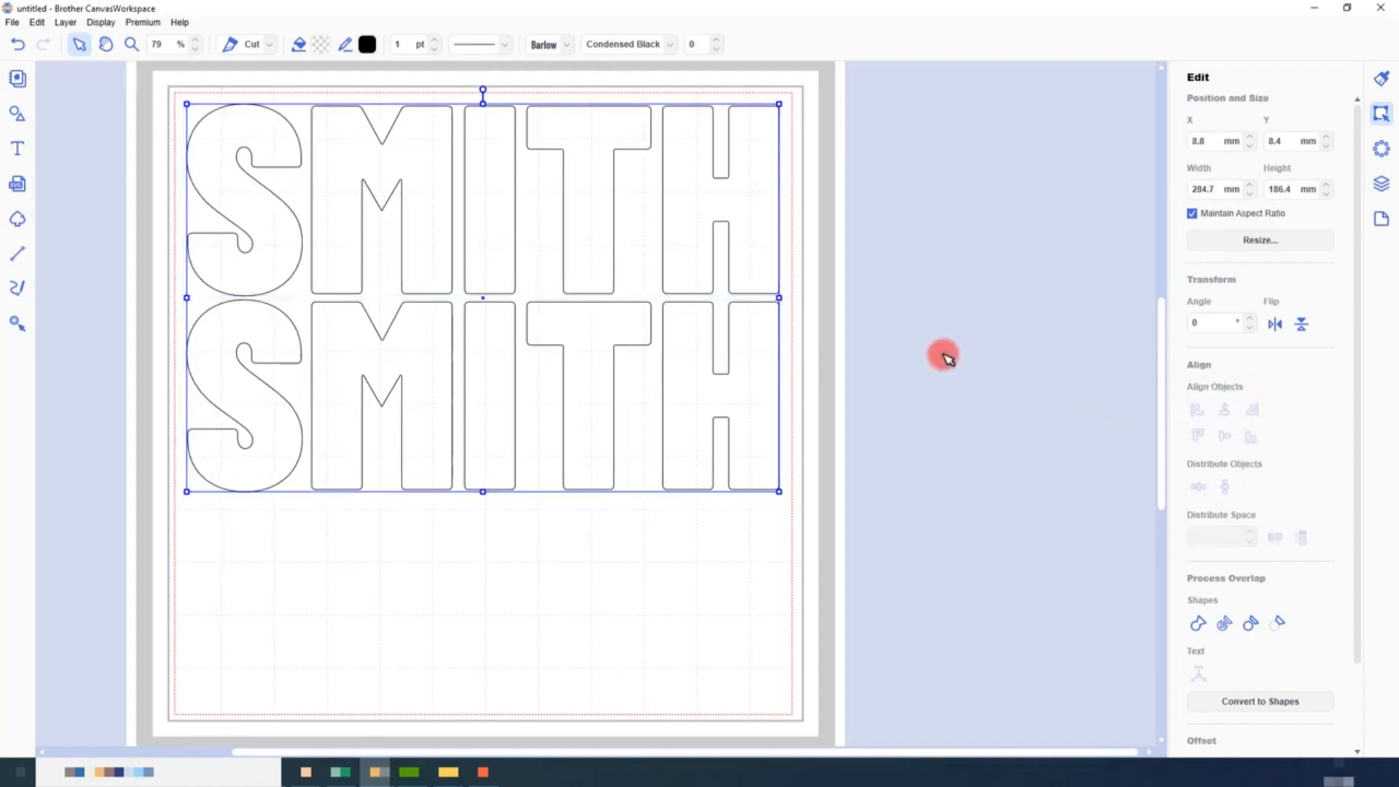
# Step: Add the text family in Fairwater Script Bold below the stacked SMITH texts
pyautogui.click(421, 603)
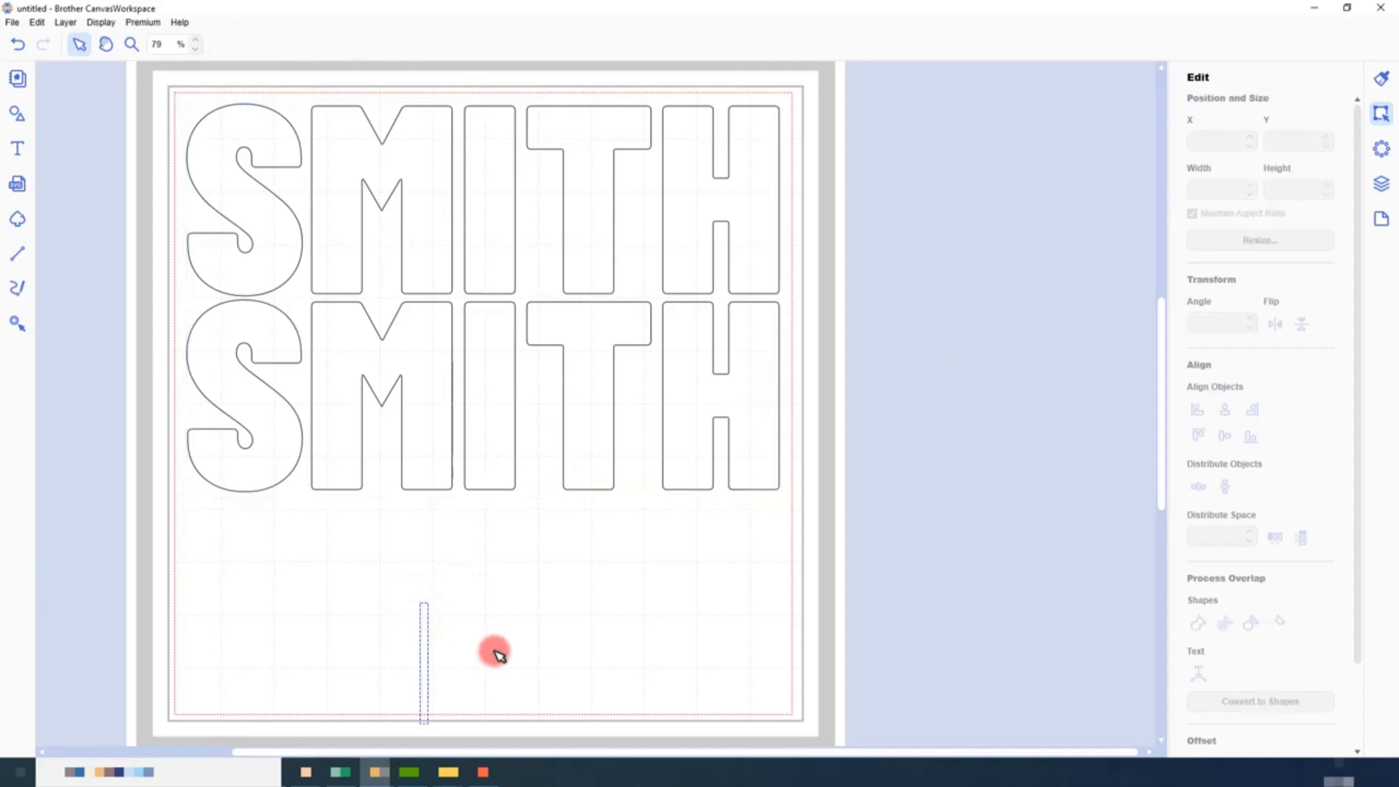
pyautogui.write('family')
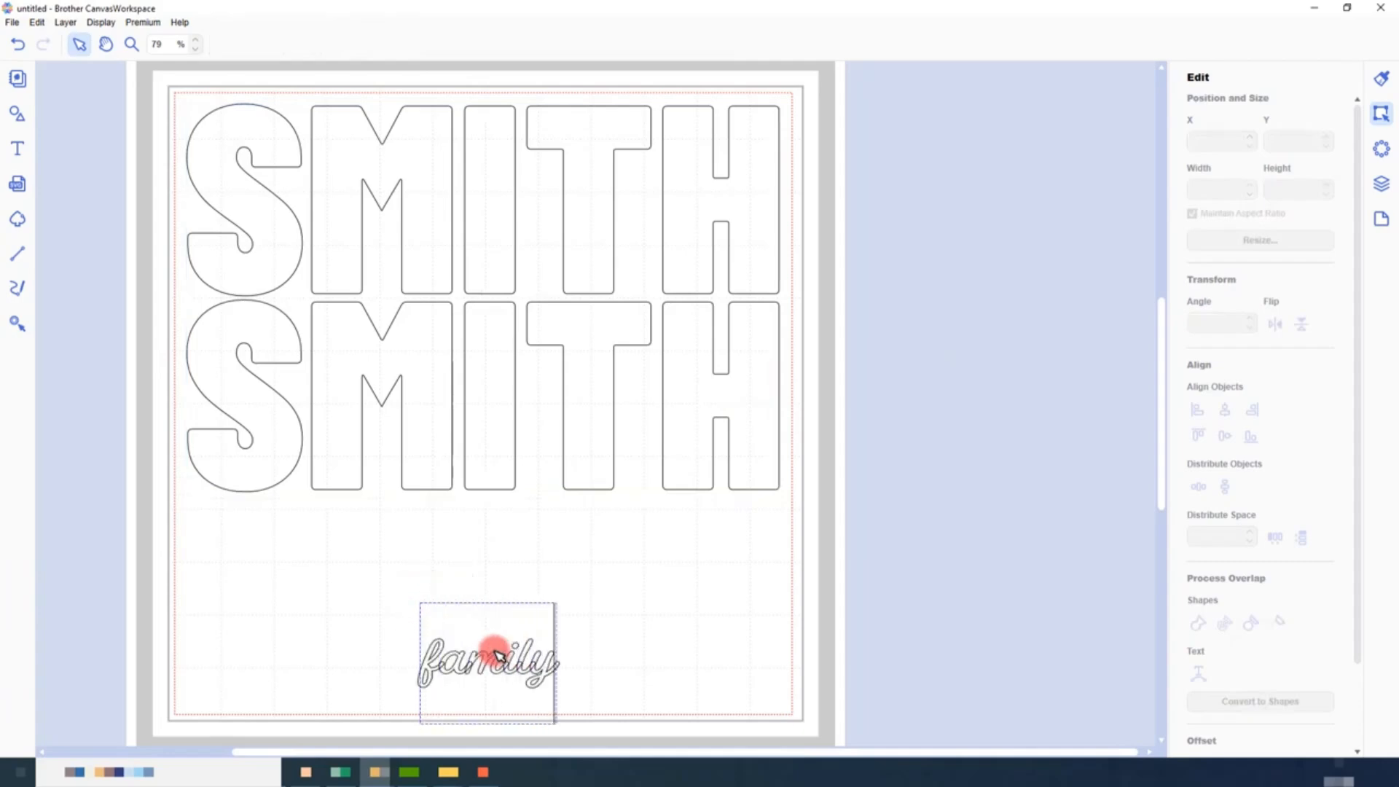
pyautogui.click(581, 587)
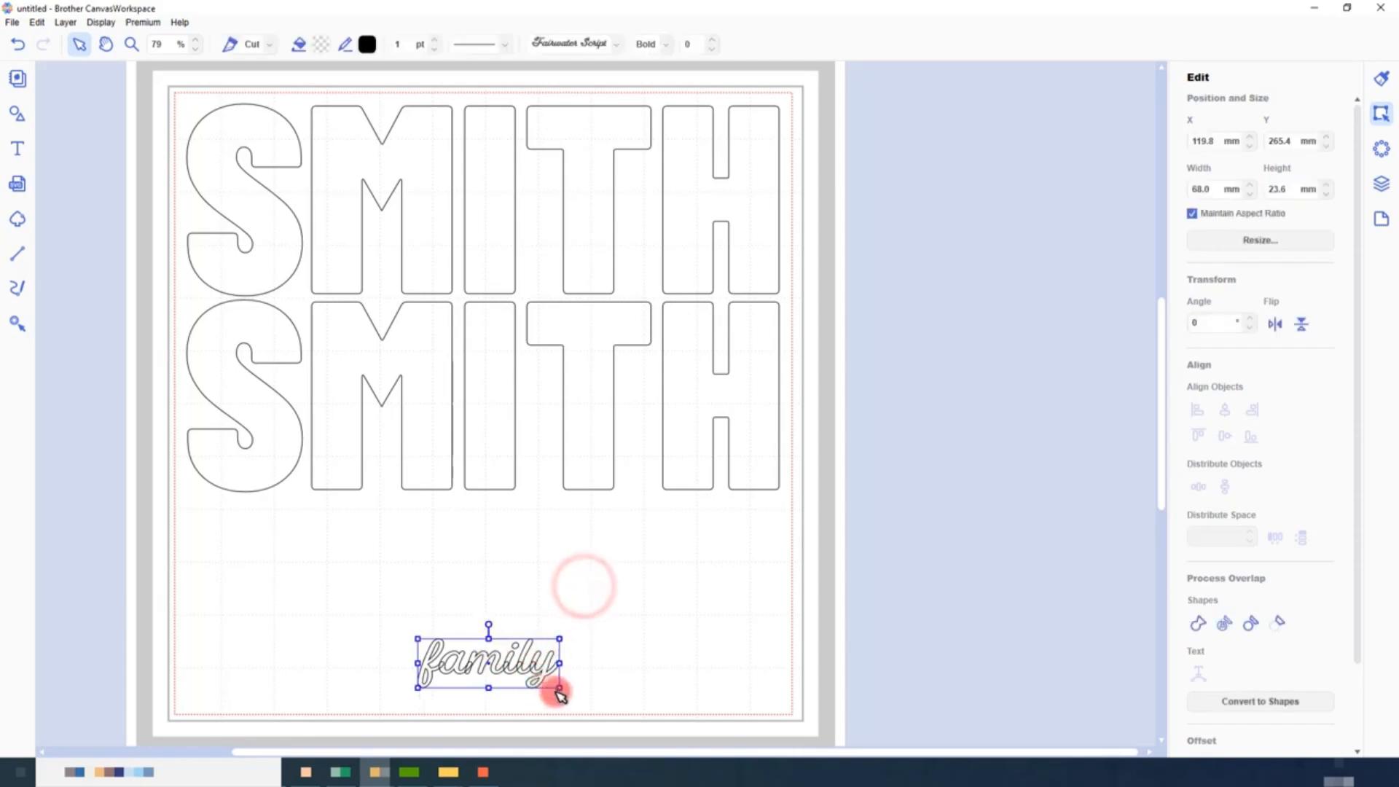
# Step: Enlarge the new family text to about 205 mm wide below the SMITH texts and unite its overlapping letters
pyautogui.moveTo(560, 689); pyautogui.dragTo(666, 734)
pyautogui.moveTo(420, 640); pyautogui.dragTo(243, 530)
pyautogui.moveTo(442, 649); pyautogui.dragTo(473, 589)
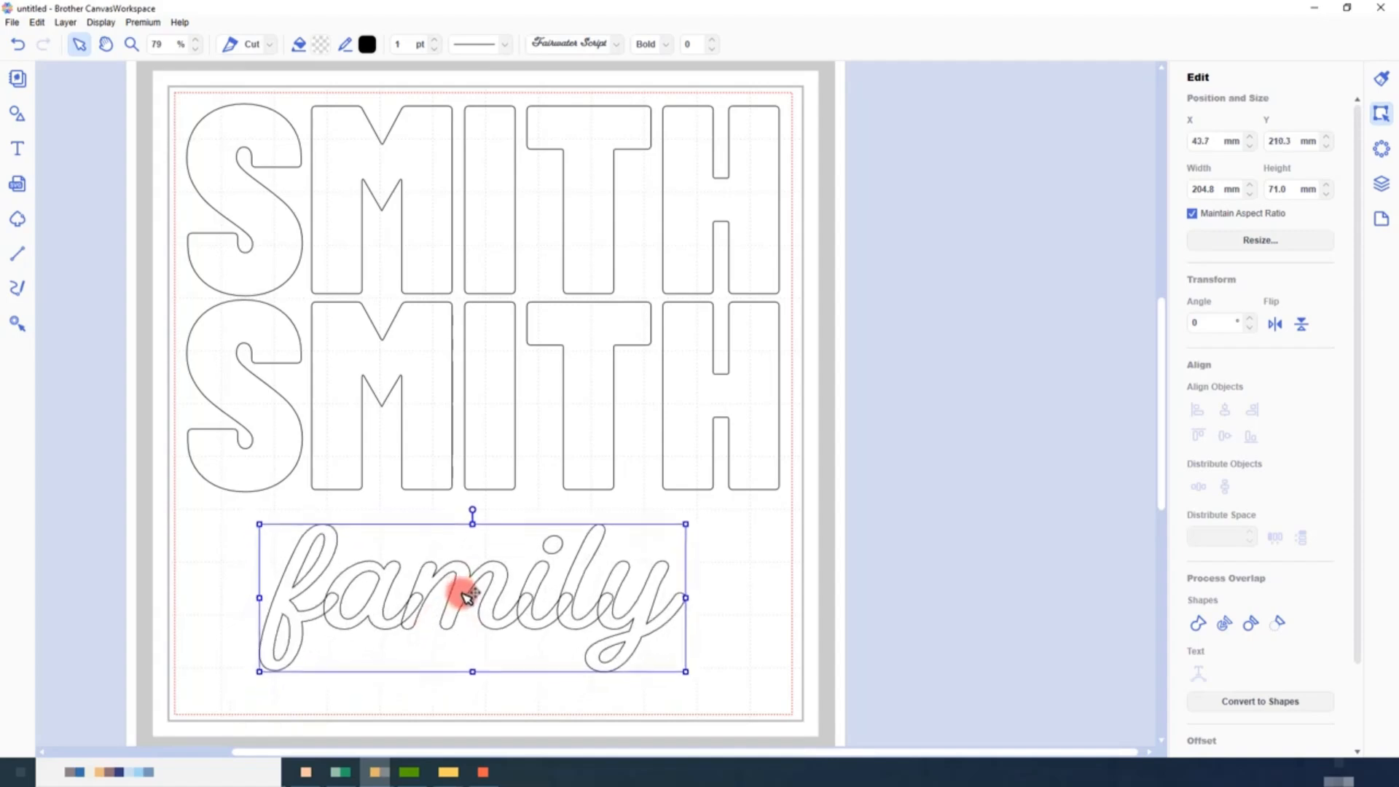
pyautogui.click(1203, 625)
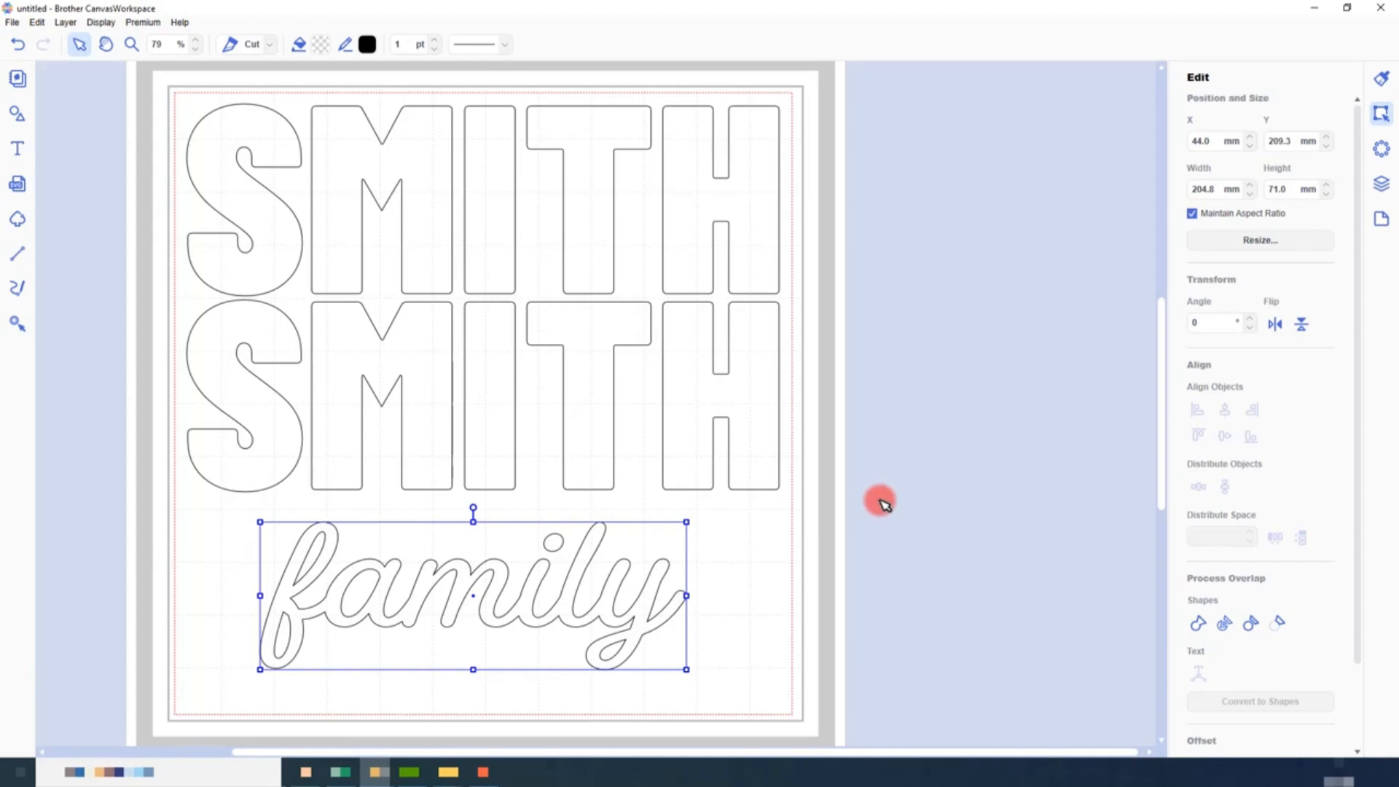
# Step: Stack two duplicates centred on the family shape and move all three copies over the seam between the two SMITH texts
pyautogui.hotkey('ctrl', 'd')
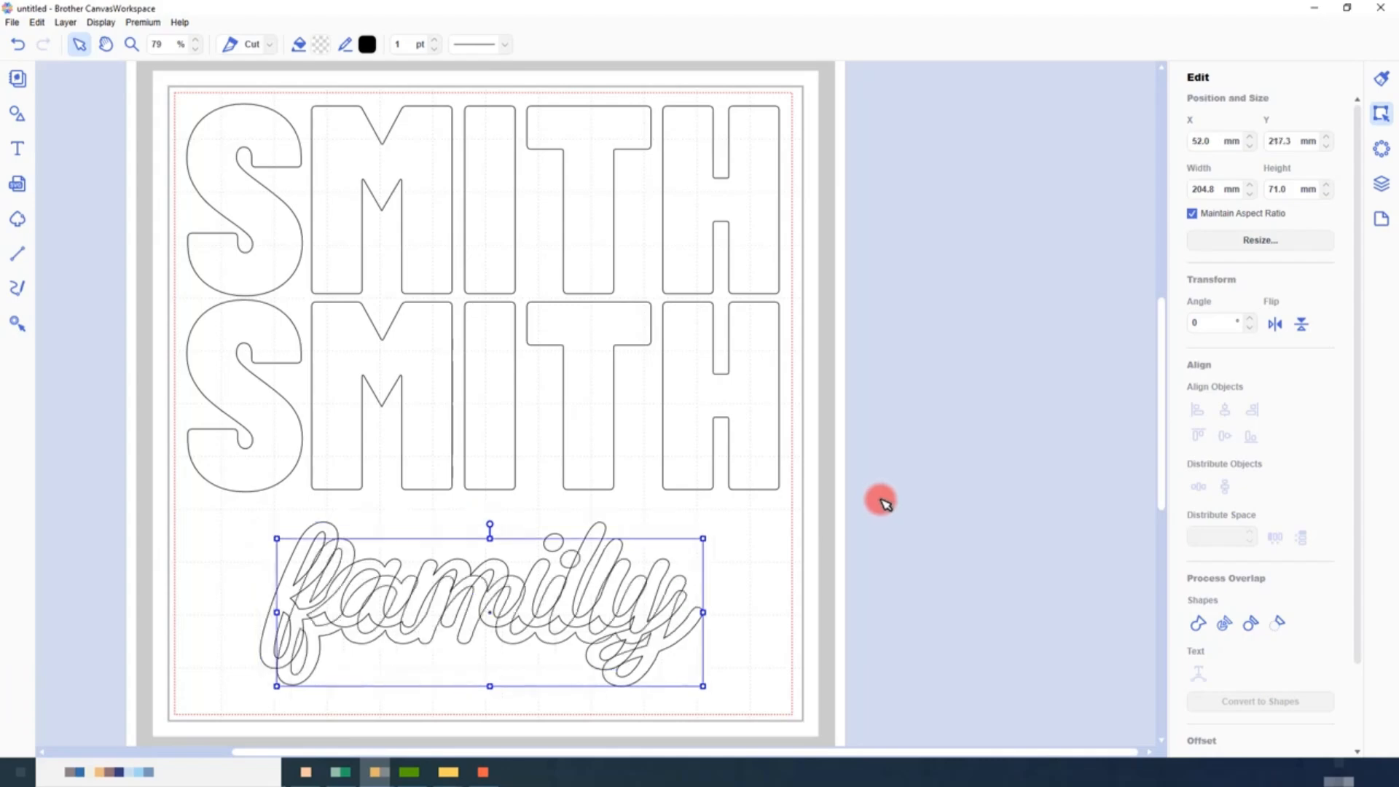
pyautogui.hotkey('ctrl', 'd')
pyautogui.moveTo(811, 647); pyautogui.dragTo(580, 523)
pyautogui.click(1226, 410)
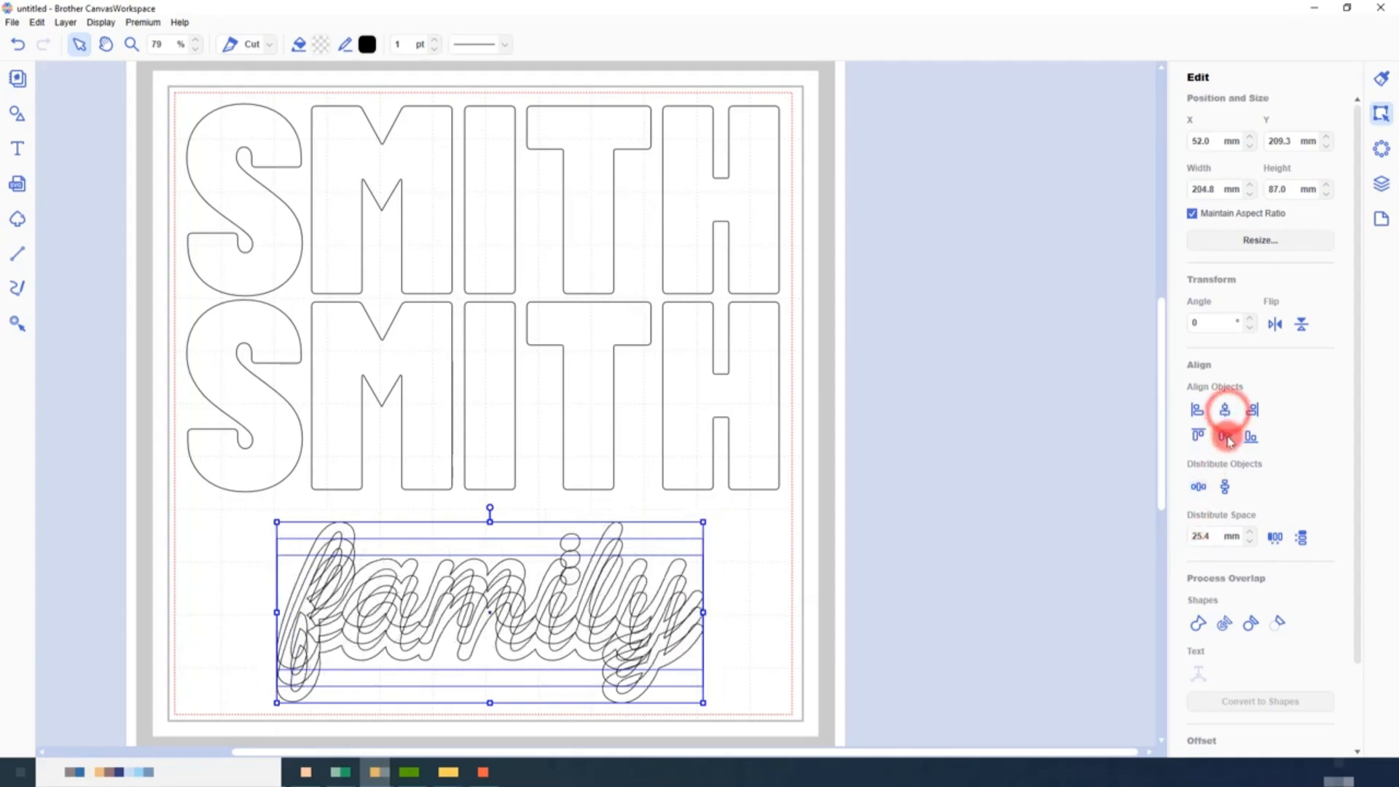
pyautogui.click(1227, 437)
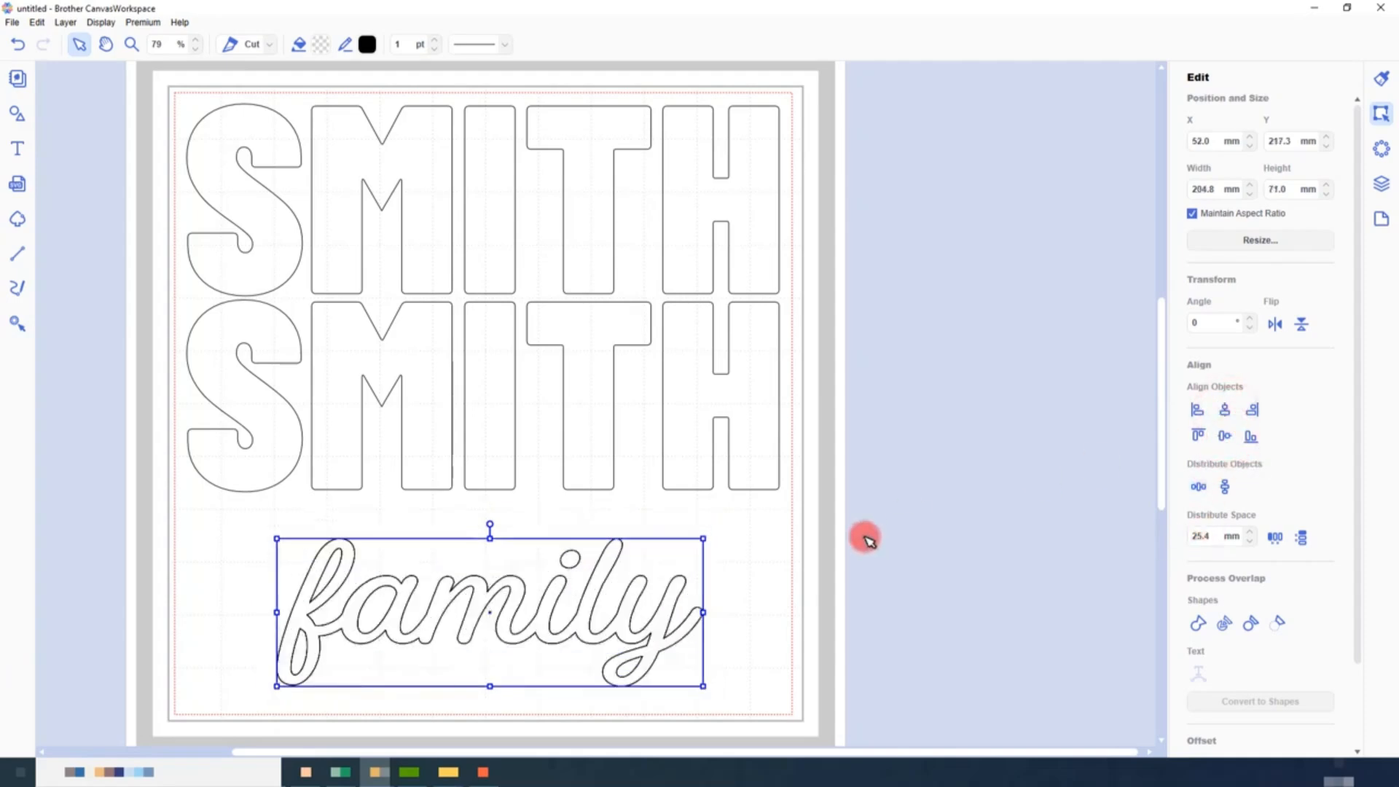
pyautogui.moveTo(581, 612); pyautogui.dragTo(591, 308)
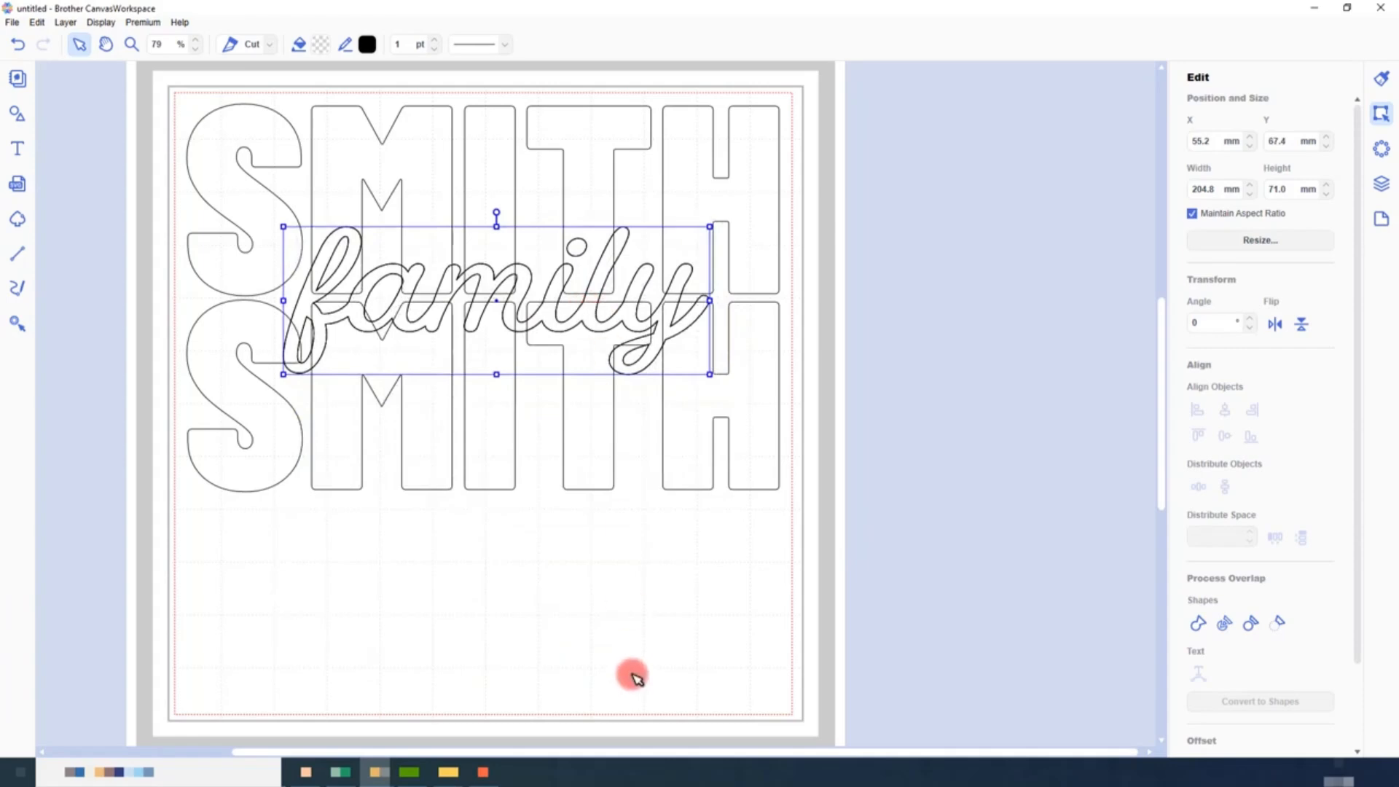
pyautogui.hotkey('ctrl', 'shift', 'g')
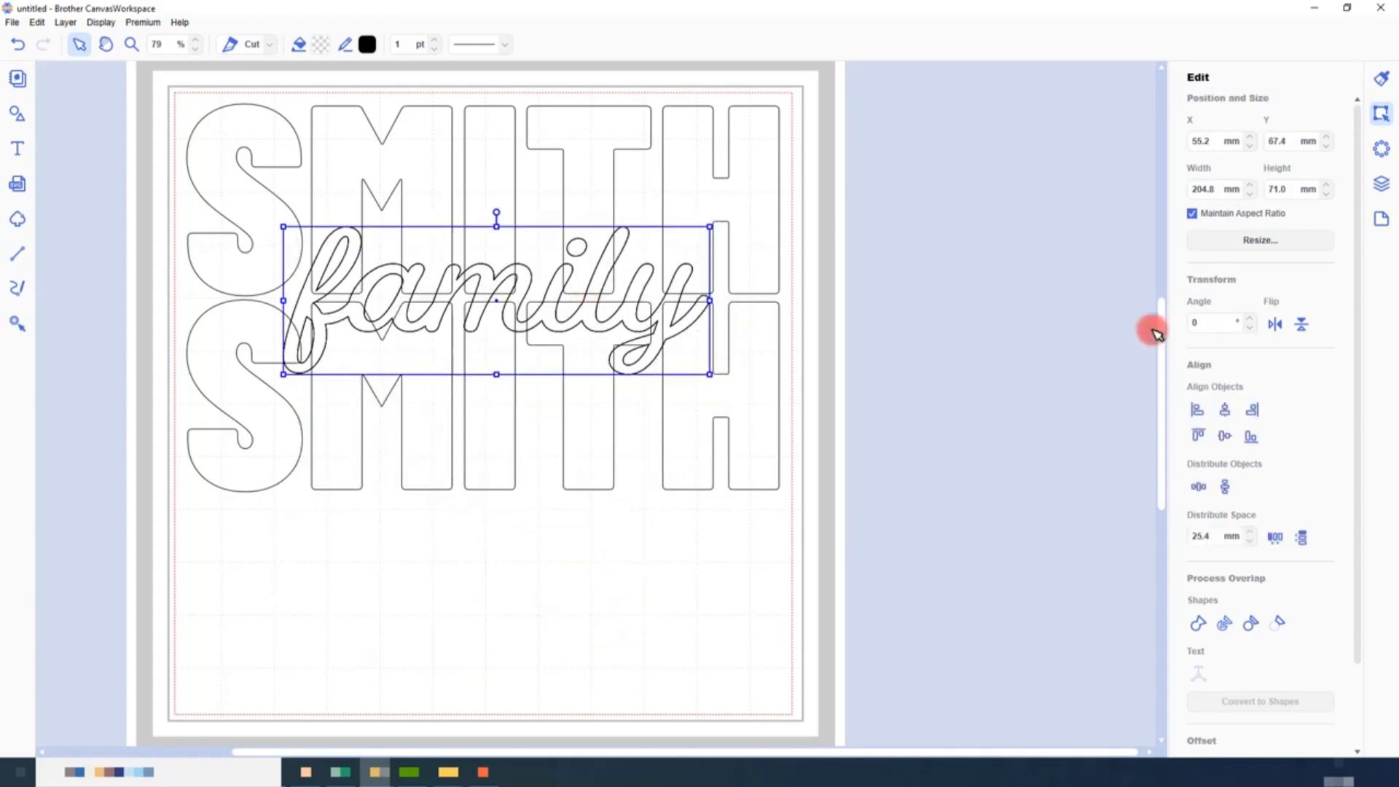
# Step: Ungroup the two stacked SMITH texts
pyautogui.click(1384, 186)
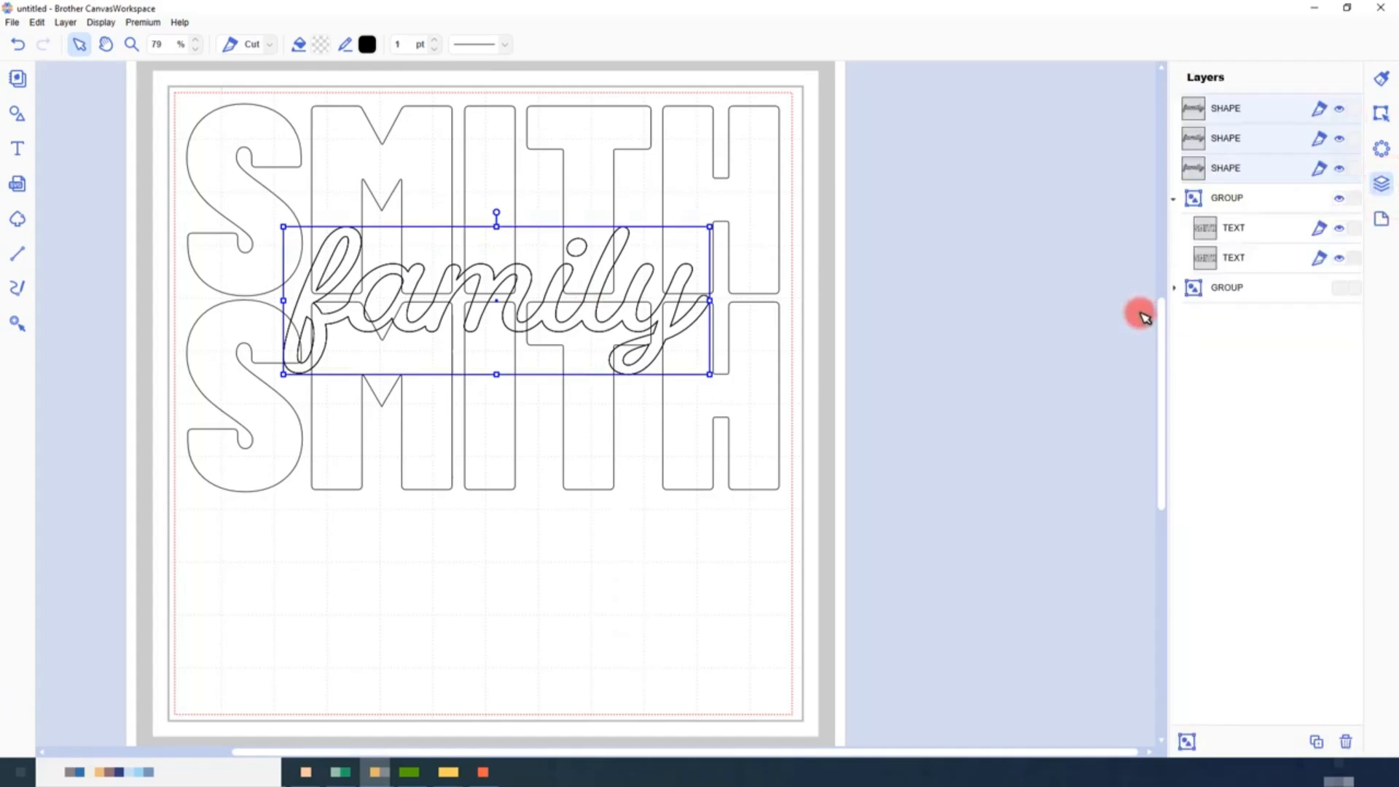
pyautogui.click(1266, 205)
pyautogui.click(1010, 397)
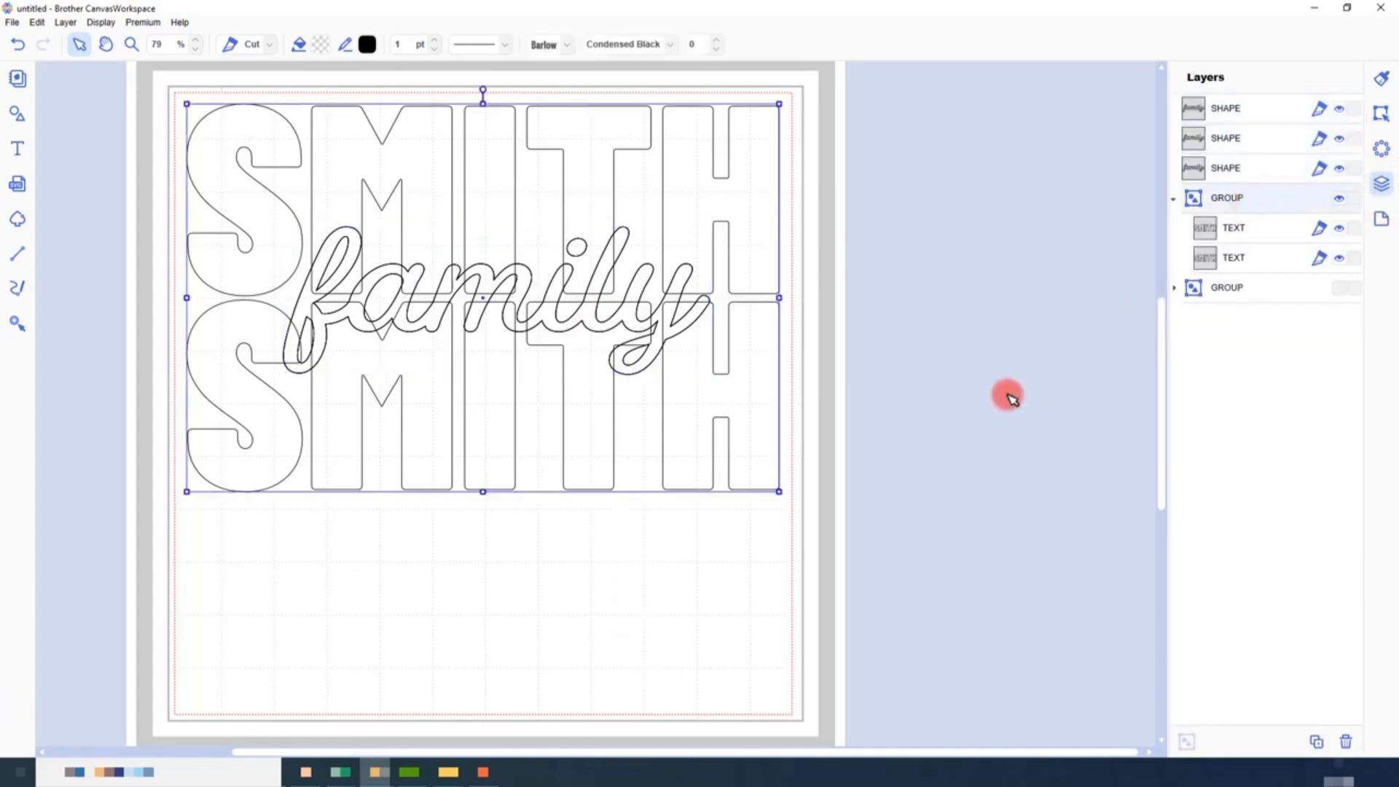
pyautogui.hotkey('ctrl', 'u')
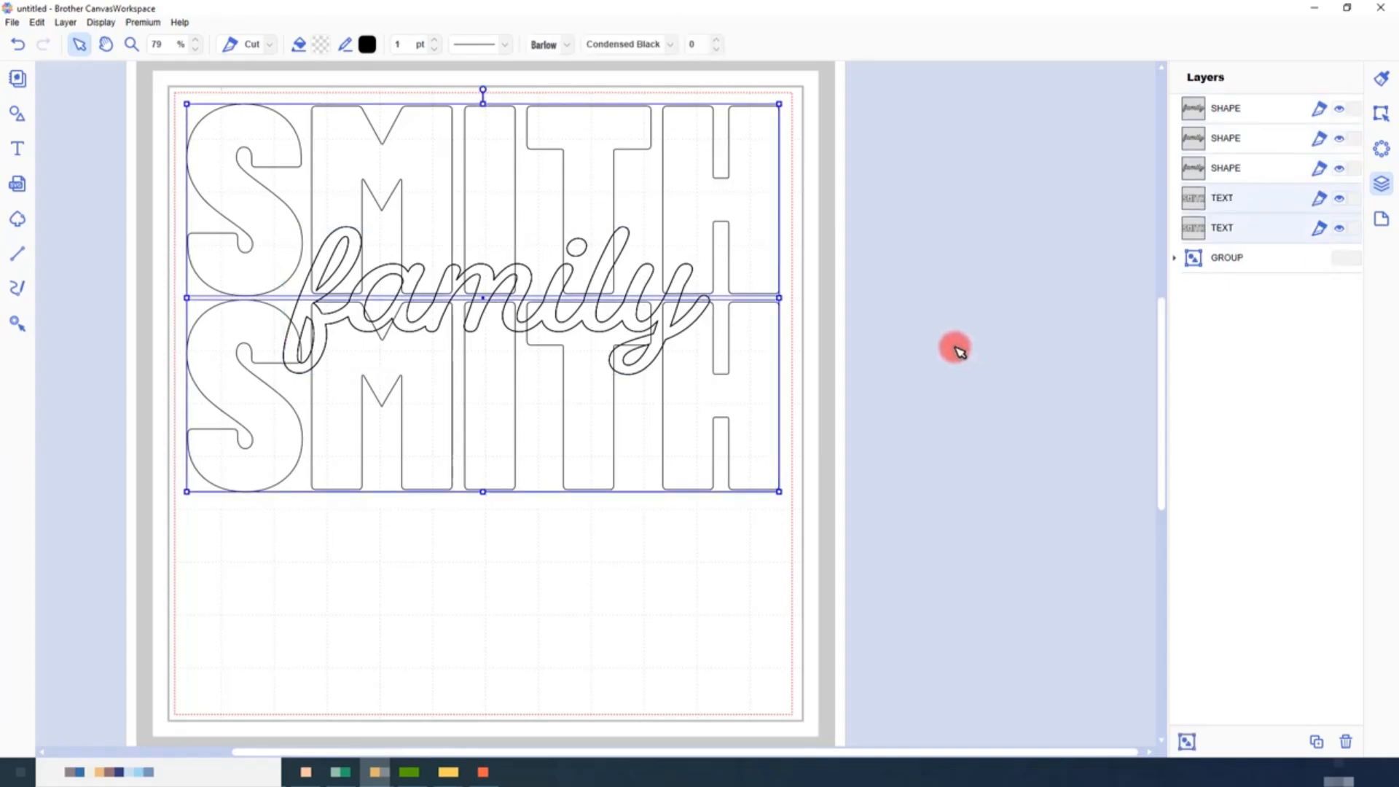
pyautogui.click(957, 350)
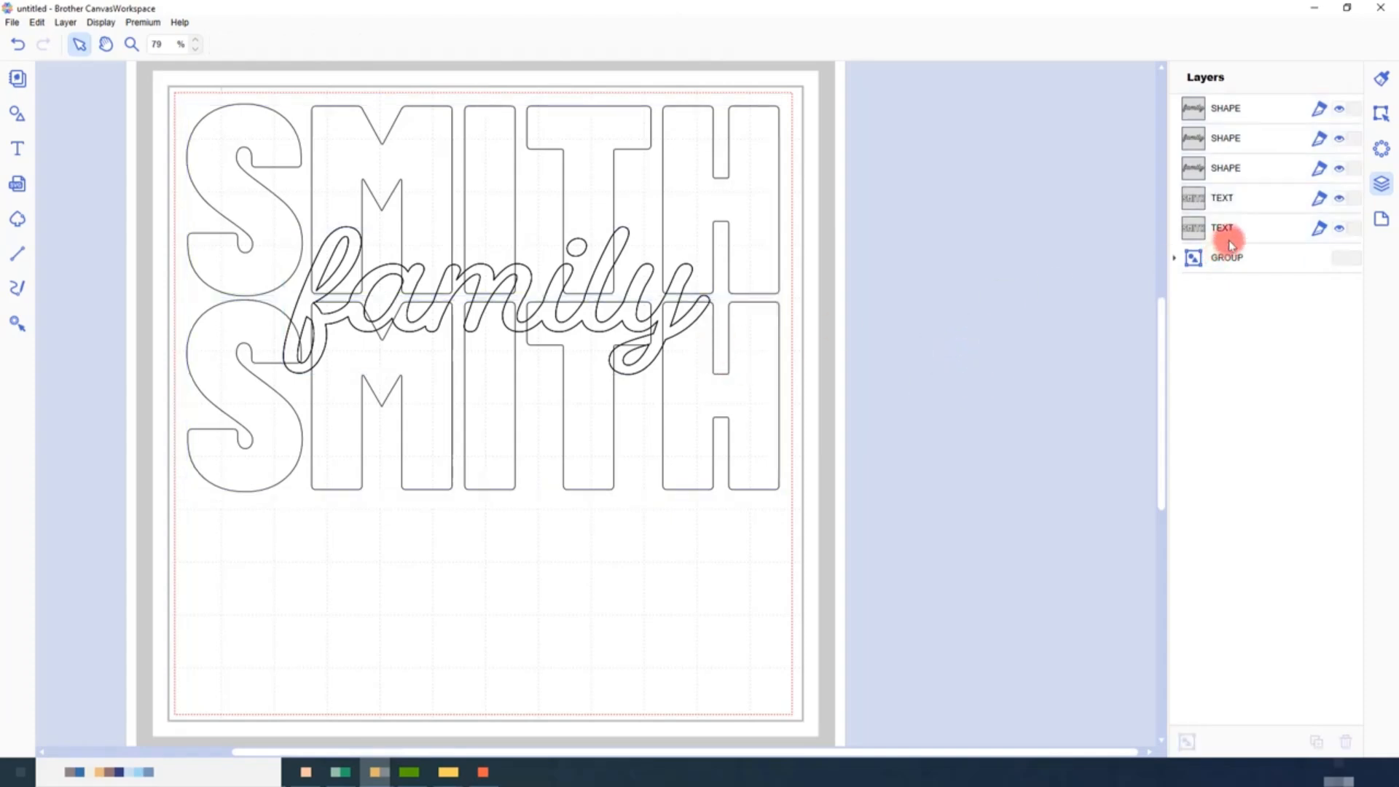
# Step: Try to subtract one family copy from both SMITH texts at once
pyautogui.click(1240, 167)
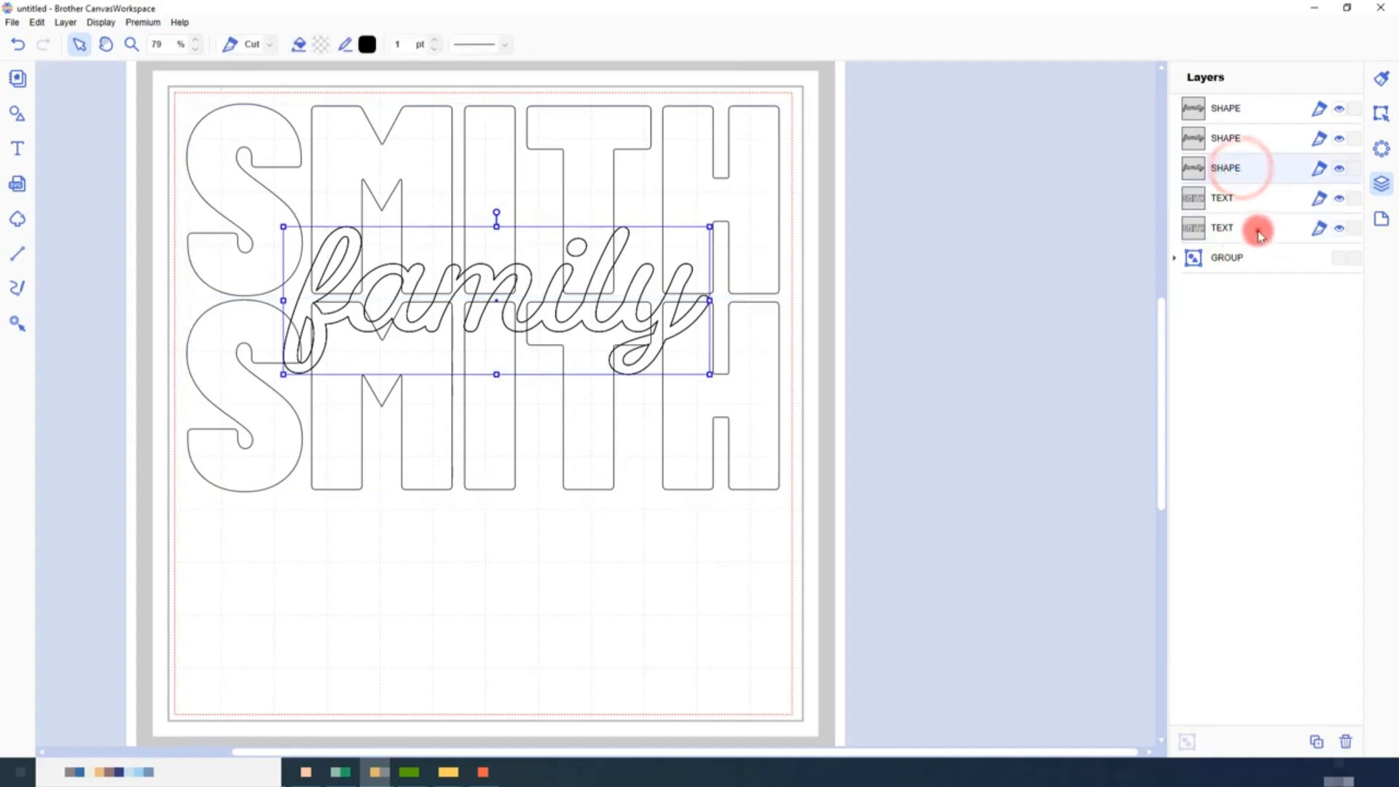
pyautogui.keyDown('shift'); pyautogui.click(1260, 232); pyautogui.keyUp('shift')
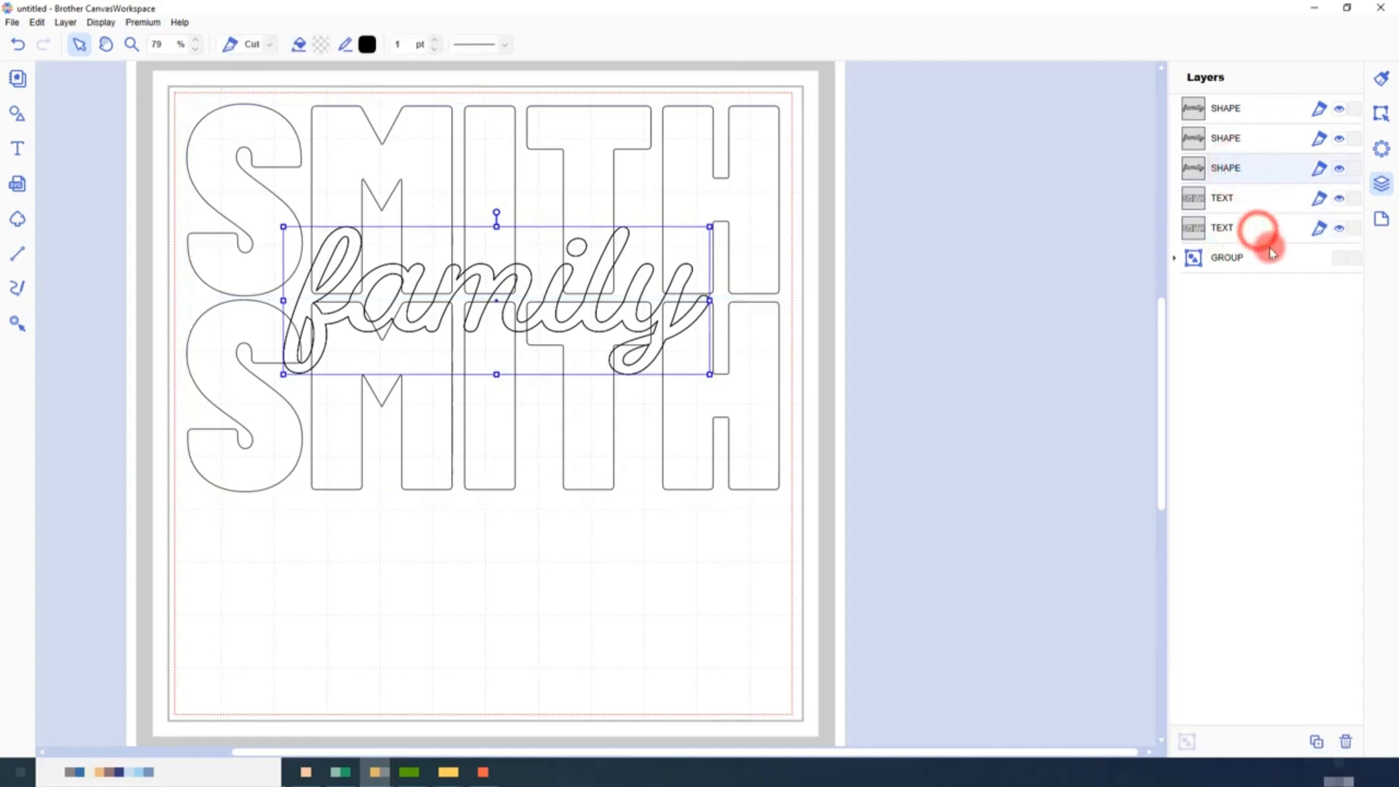
pyautogui.click(1383, 117)
pyautogui.click(1277, 621)
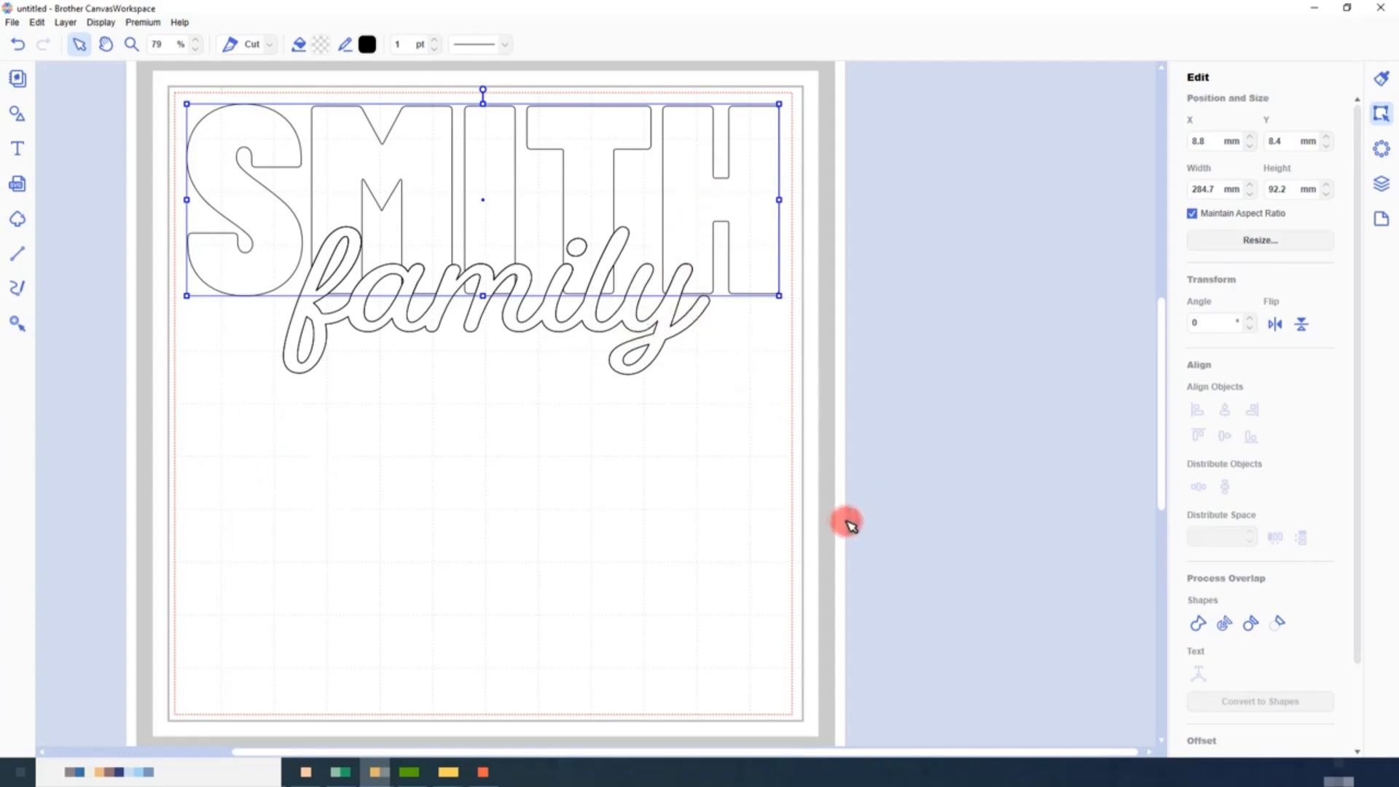
pyautogui.hotkey('ctrl', 'z')
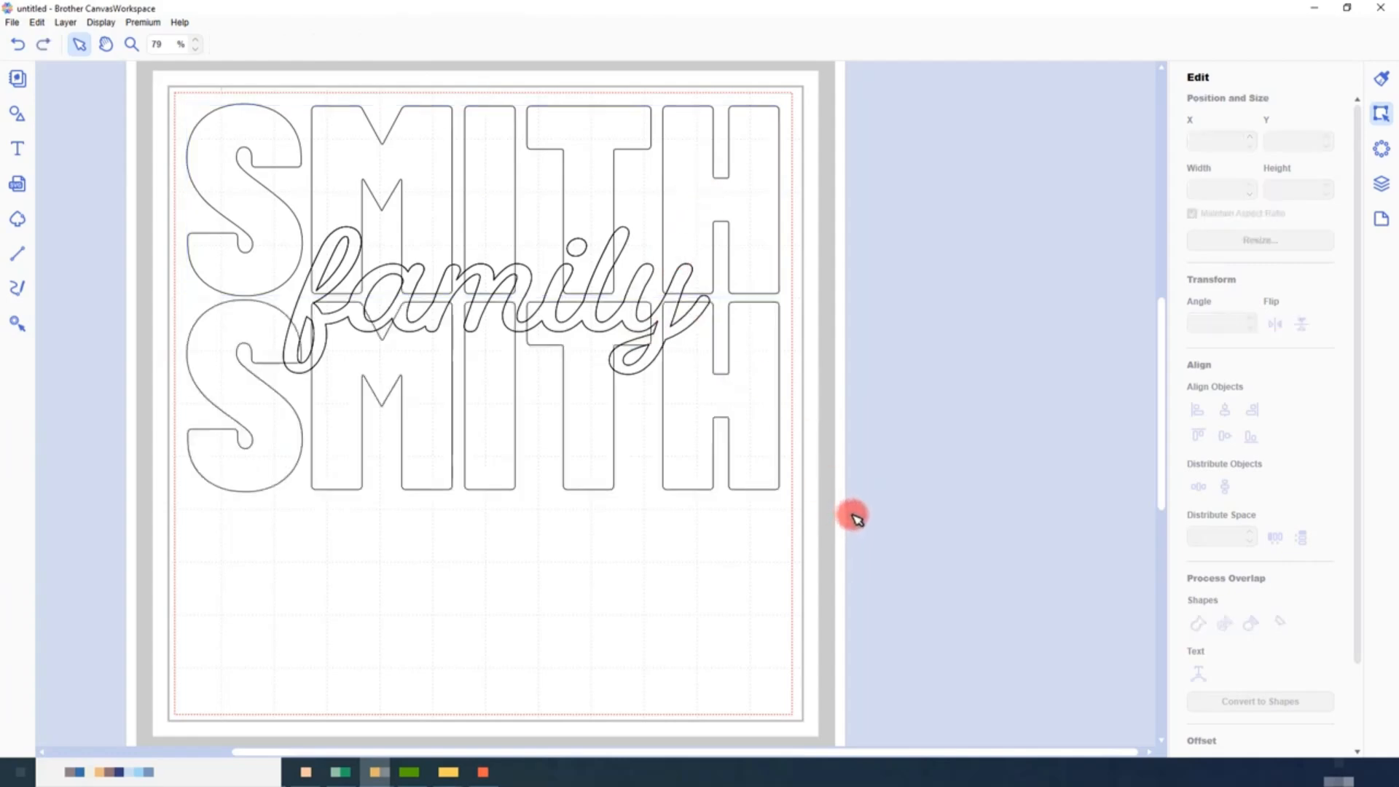
# Step: Subtract one family copy from the lower SMITH text
pyautogui.click(1381, 186)
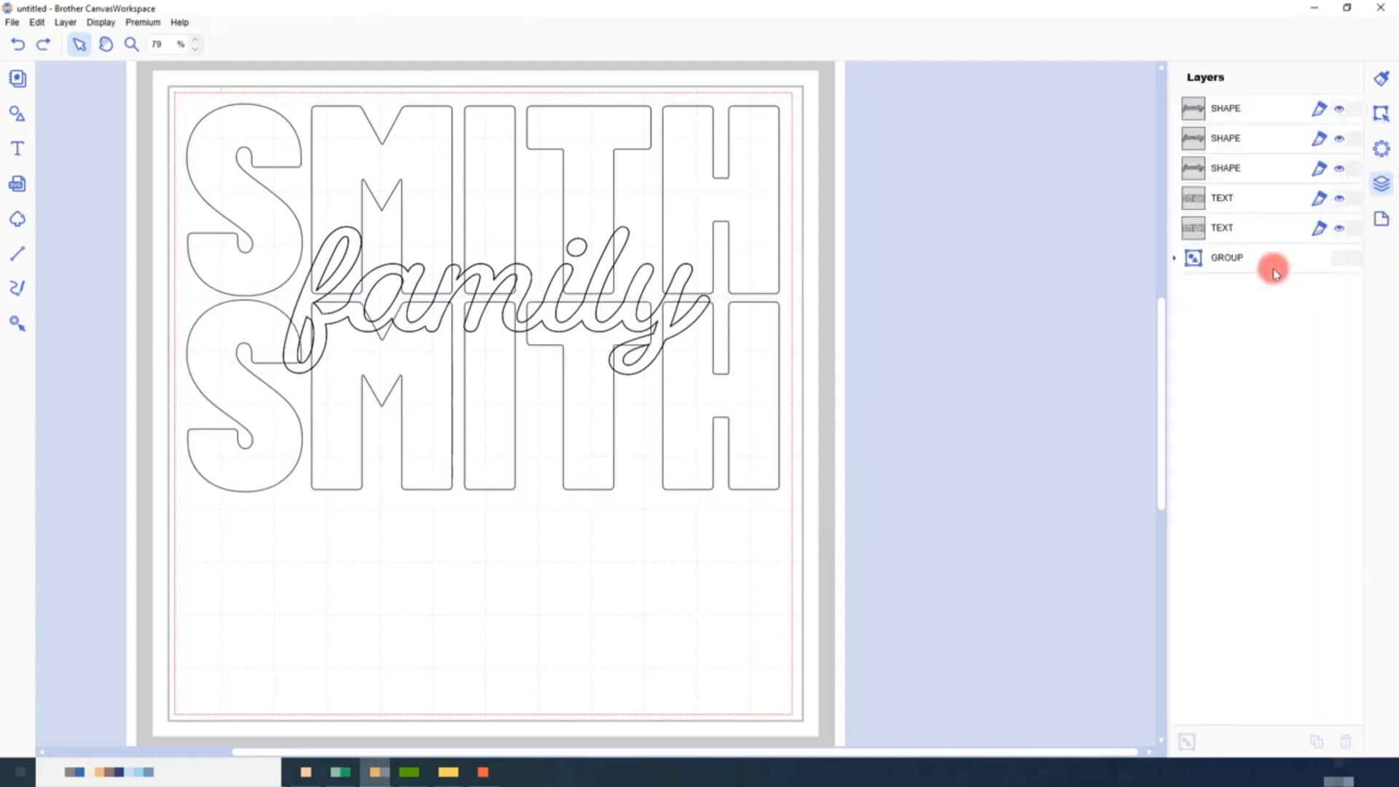
pyautogui.click(1243, 167)
pyautogui.keyDown('ctrl'); pyautogui.click(1260, 205); pyautogui.keyUp('ctrl')
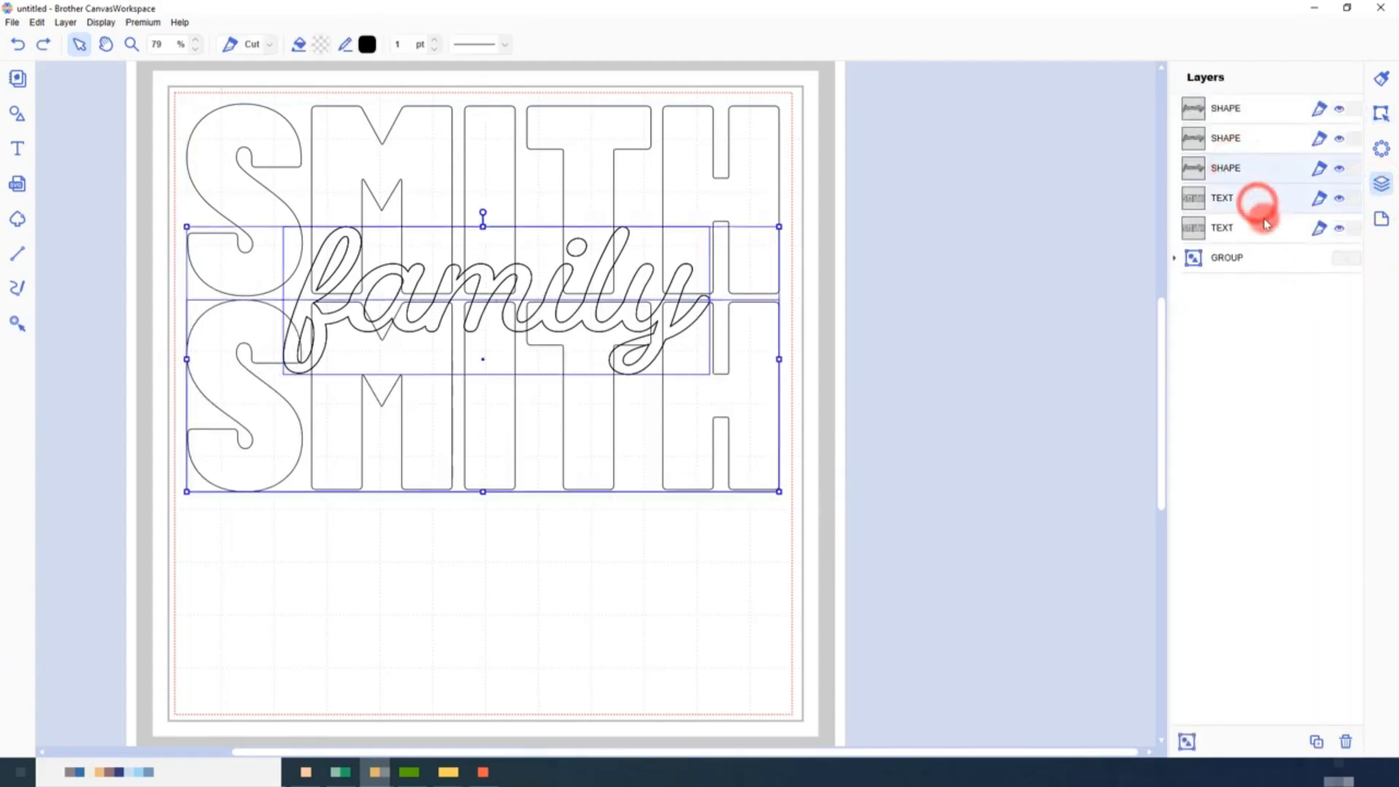
pyautogui.click(1381, 115)
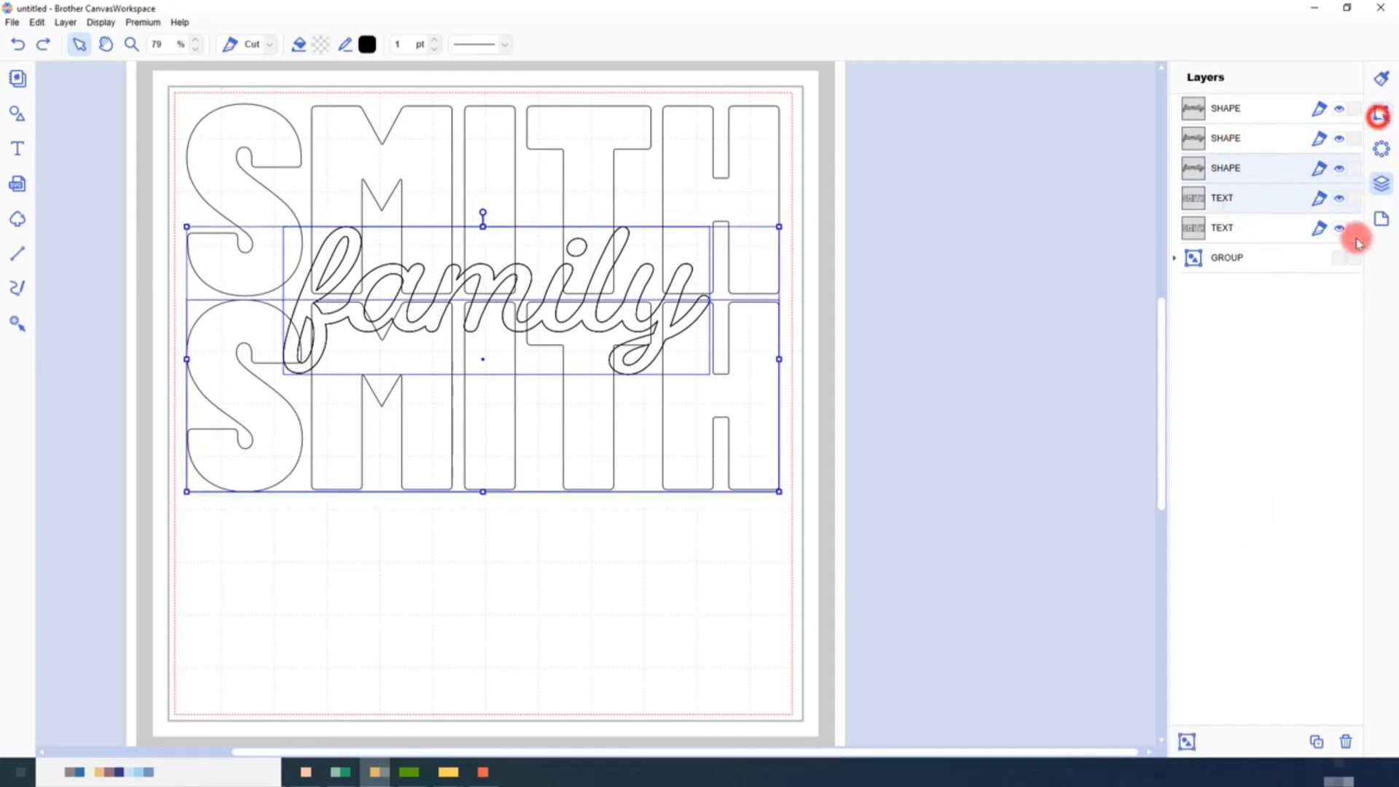
pyautogui.click(1278, 627)
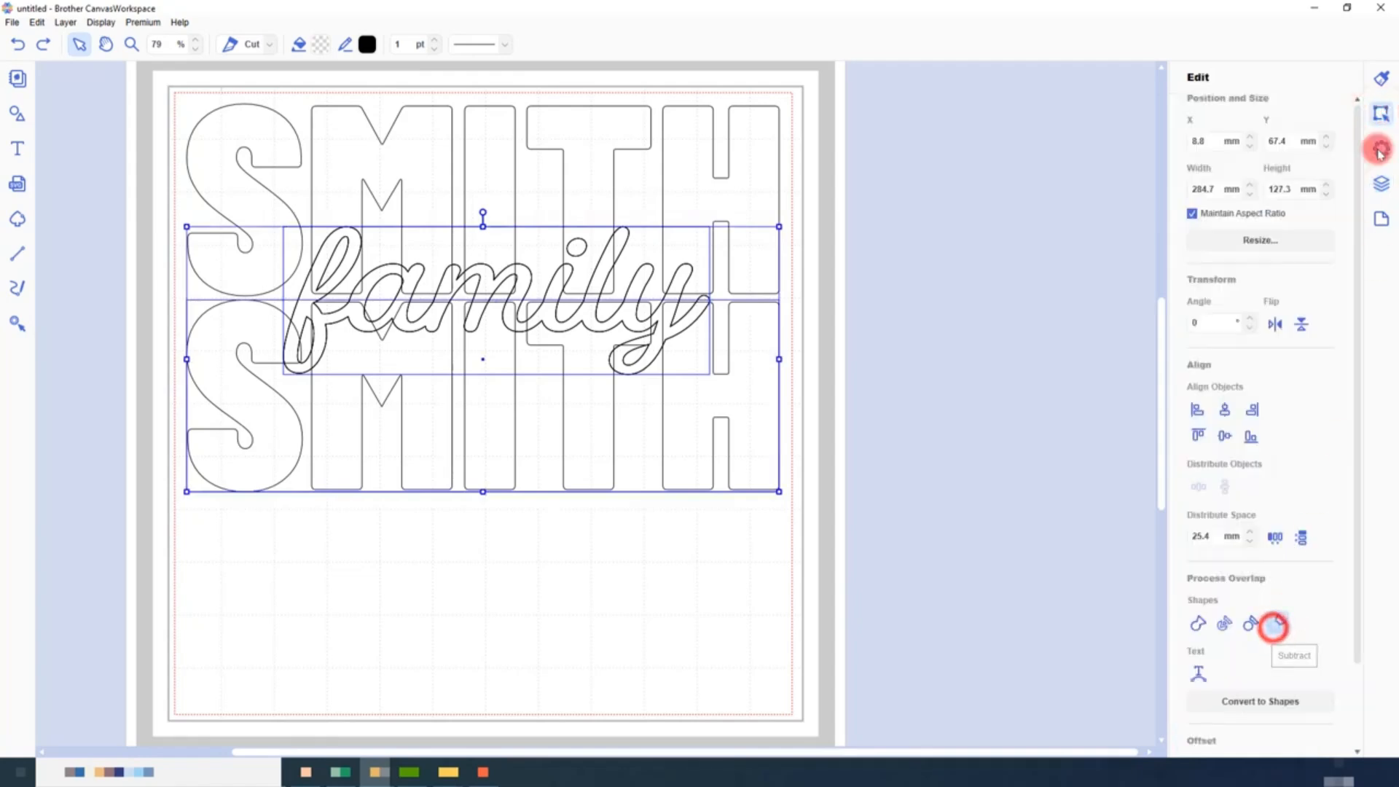
# Step: Subtract a second family copy from the upper SMITH text
pyautogui.click(1383, 187)
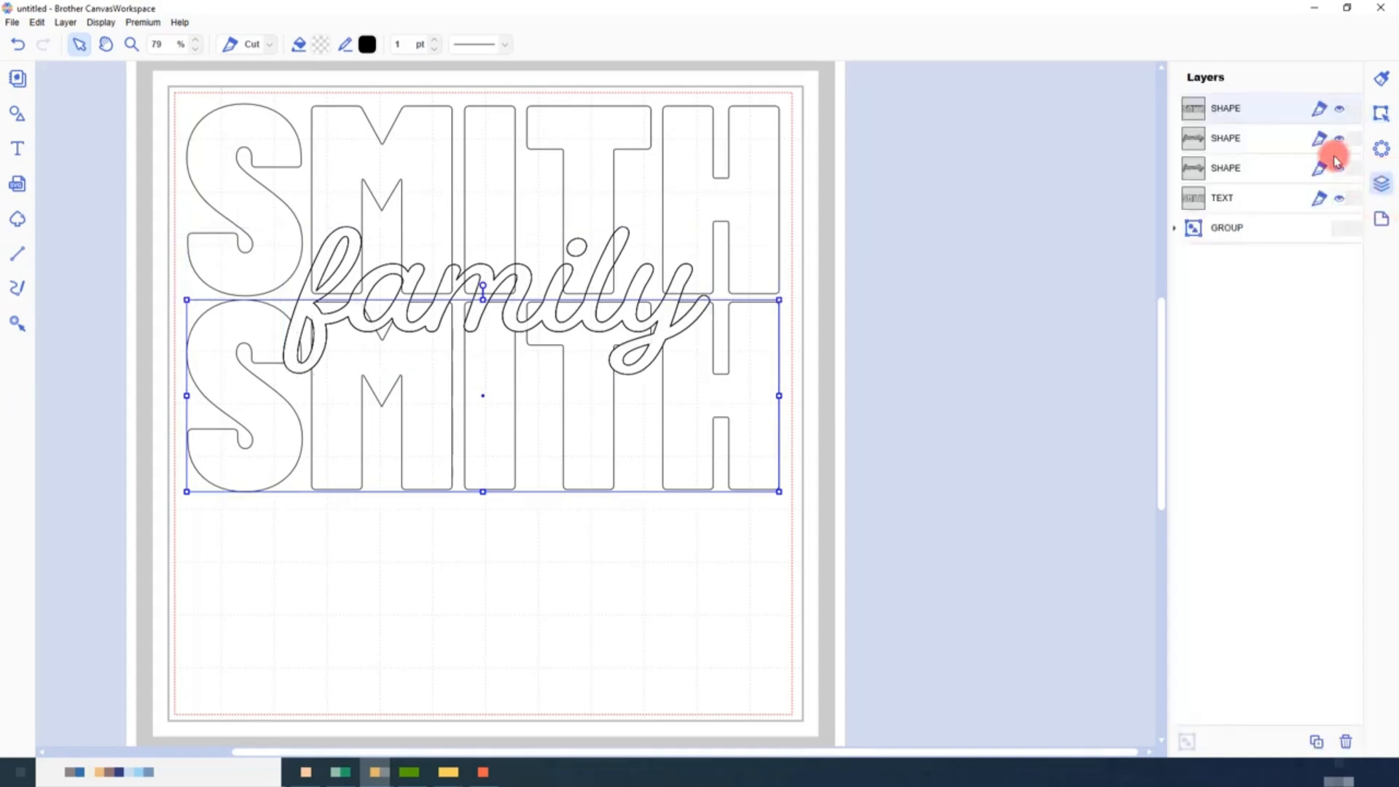
pyautogui.click(1259, 140)
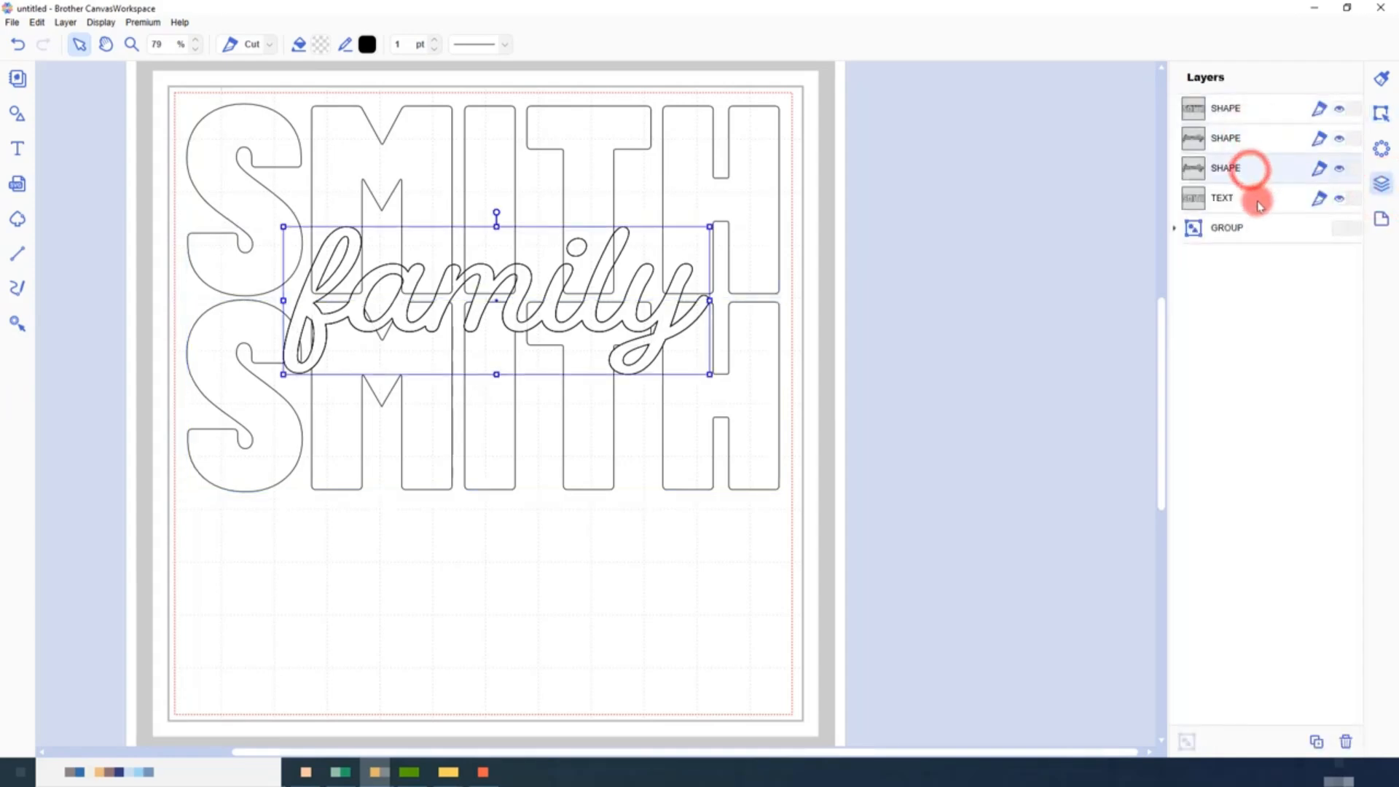
pyautogui.keyDown('ctrl'); pyautogui.click(1259, 200); pyautogui.keyUp('ctrl')
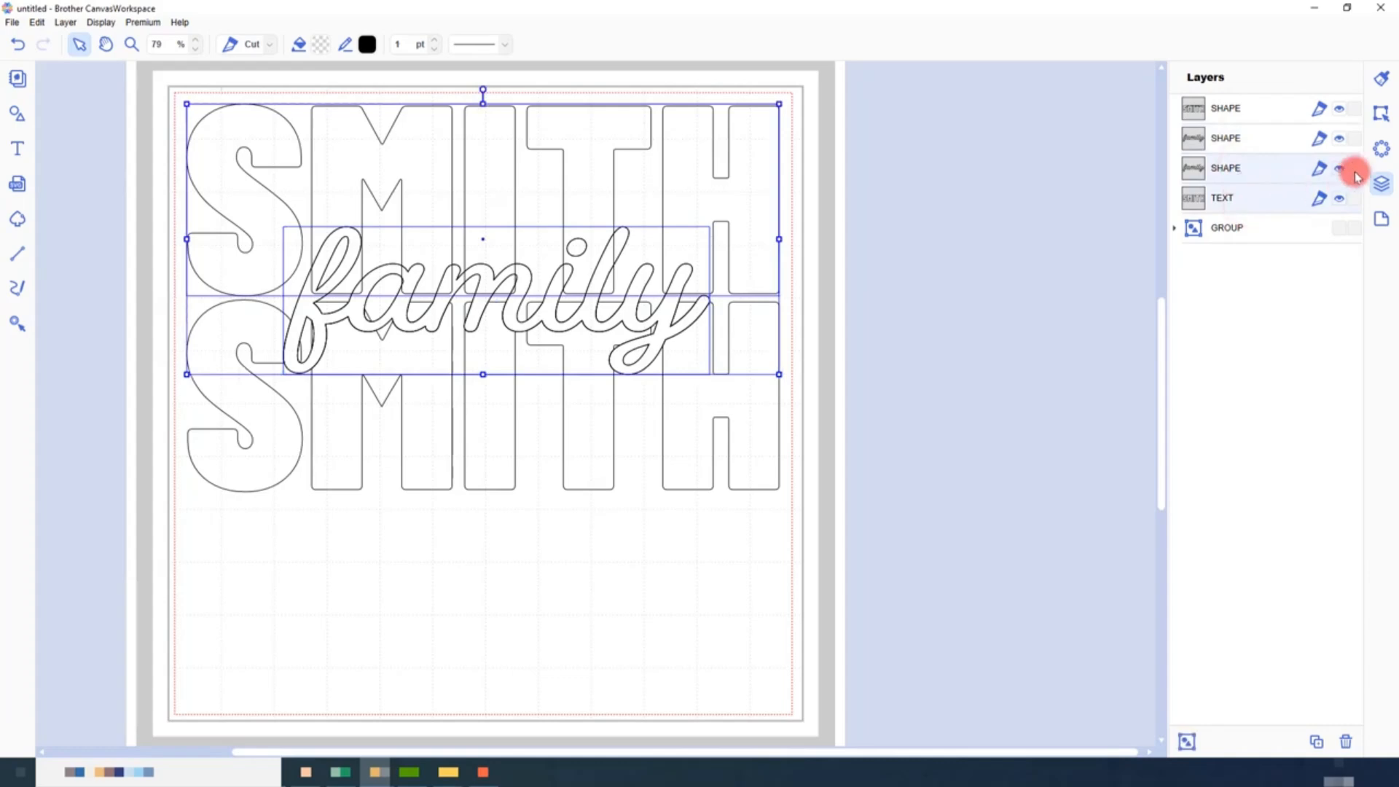
pyautogui.click(1382, 113)
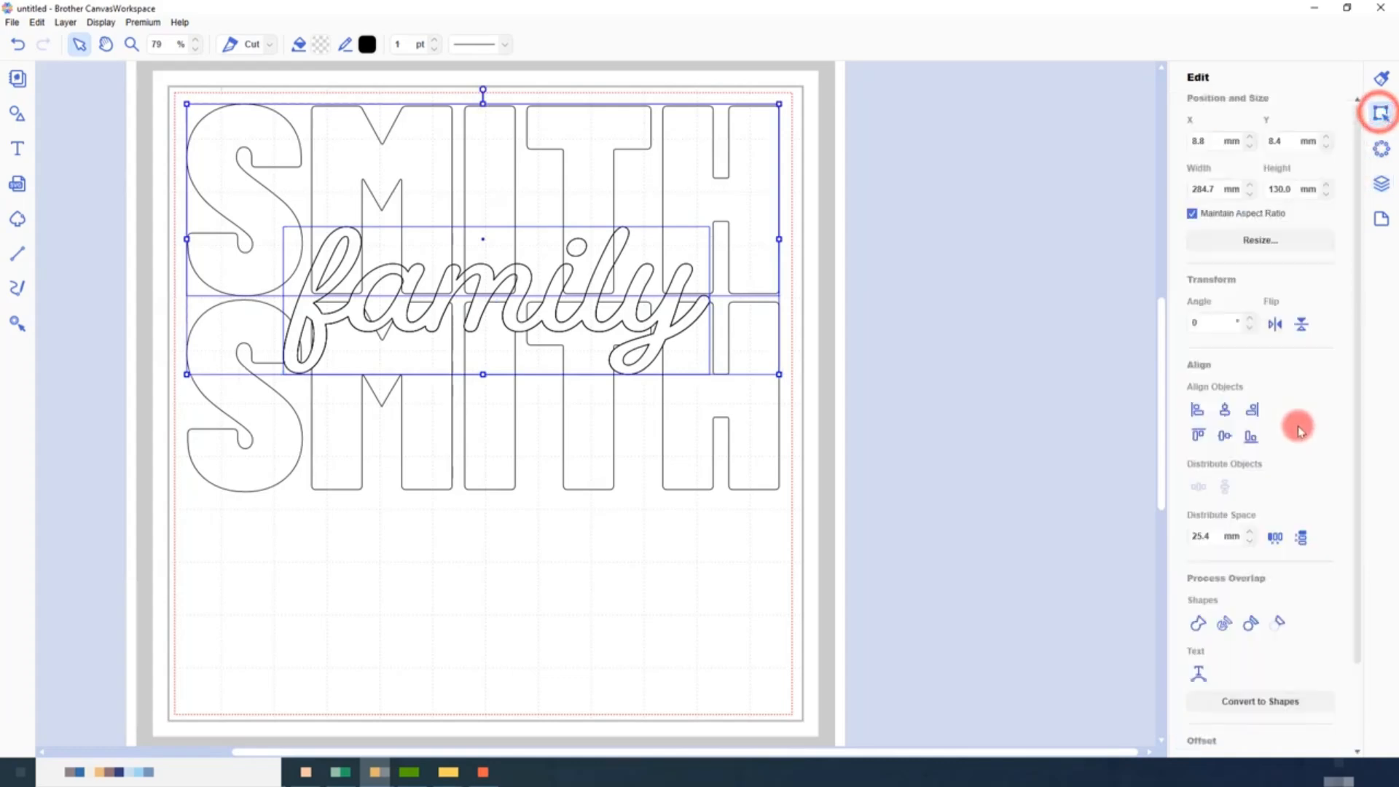
pyautogui.click(1280, 621)
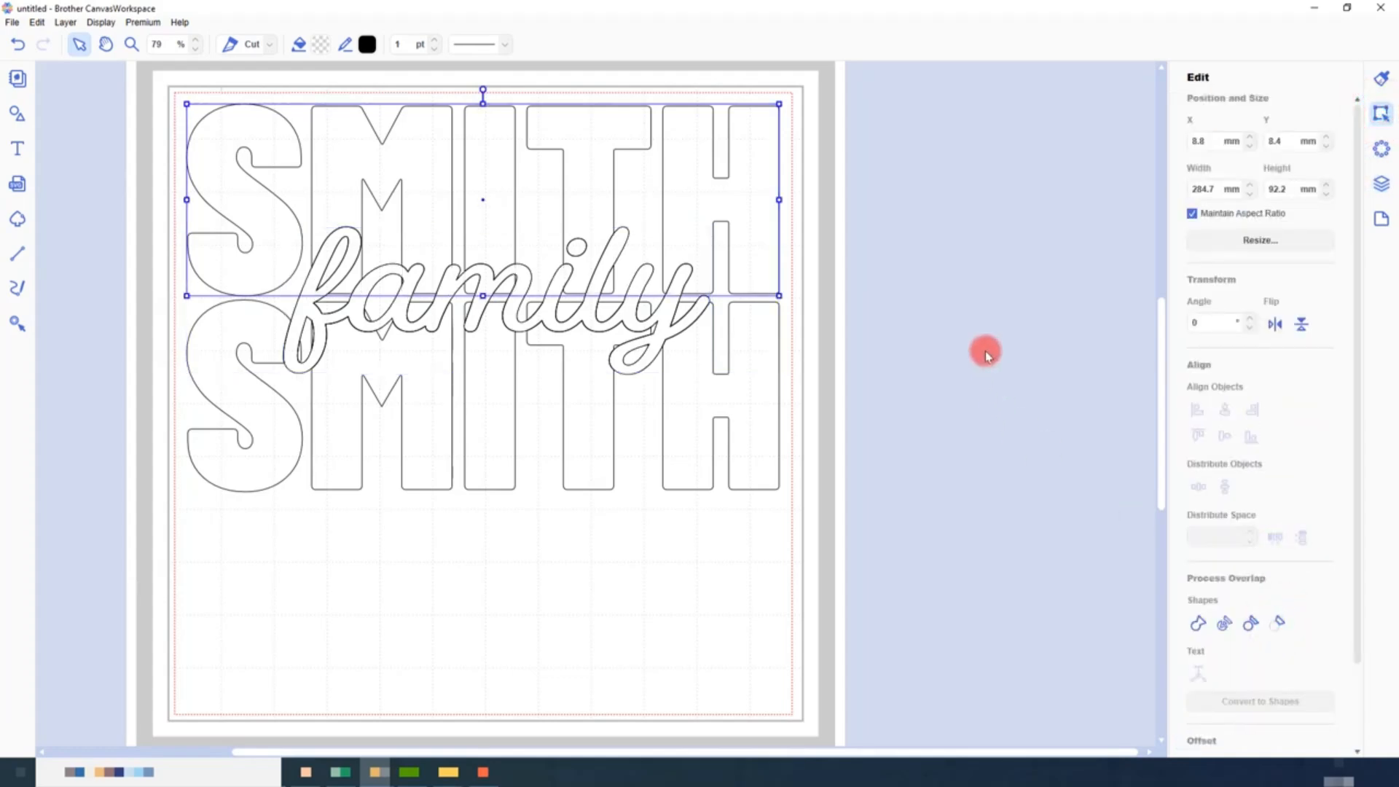
pyautogui.click(987, 355)
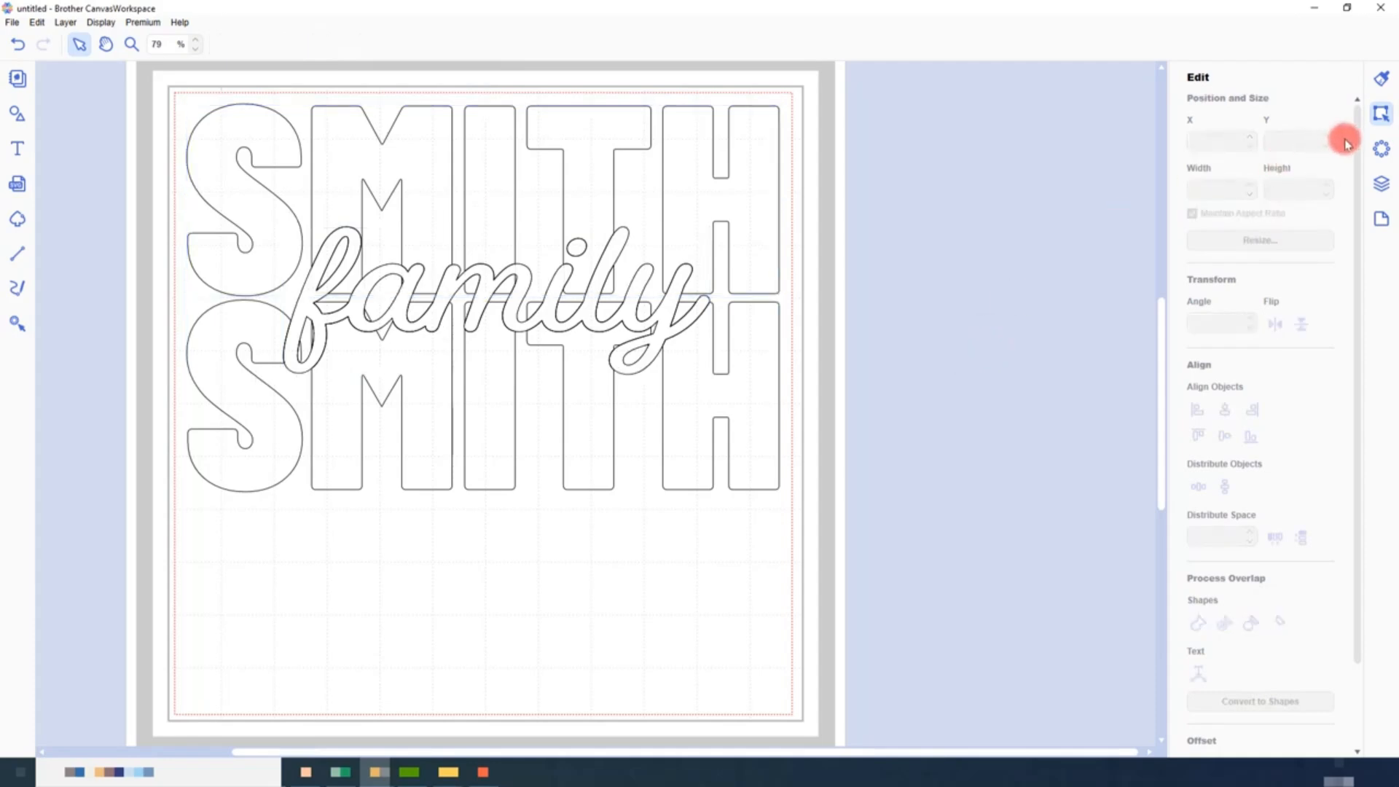
# Step: Briefly hide the remaining family shape to check the SMITH cut-outs, and bring it to the front of the layer order
pyautogui.click(1382, 185)
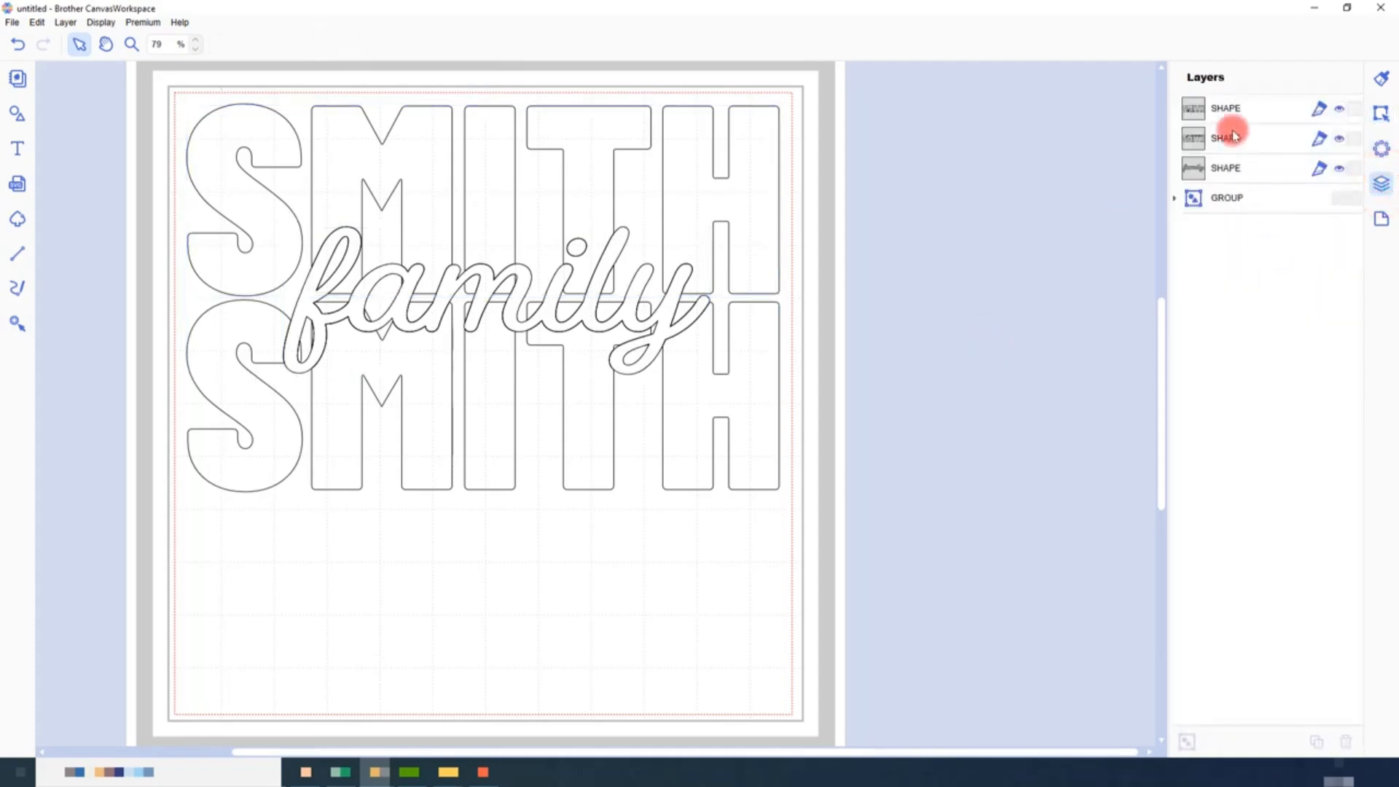
pyautogui.moveTo(1210, 113); pyautogui.dragTo(1199, 160)
pyautogui.click(1343, 174)
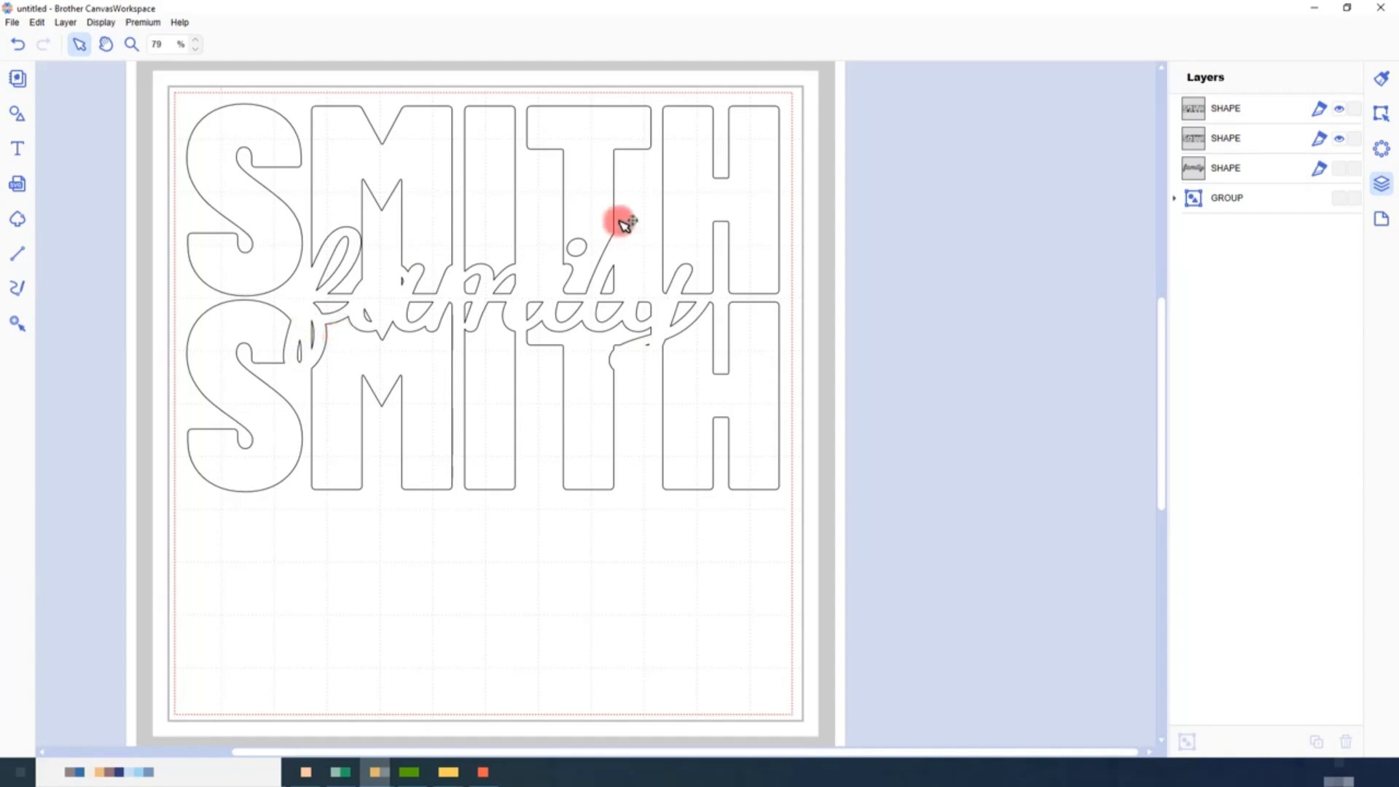
pyautogui.click(1341, 169)
pyautogui.click(1255, 170)
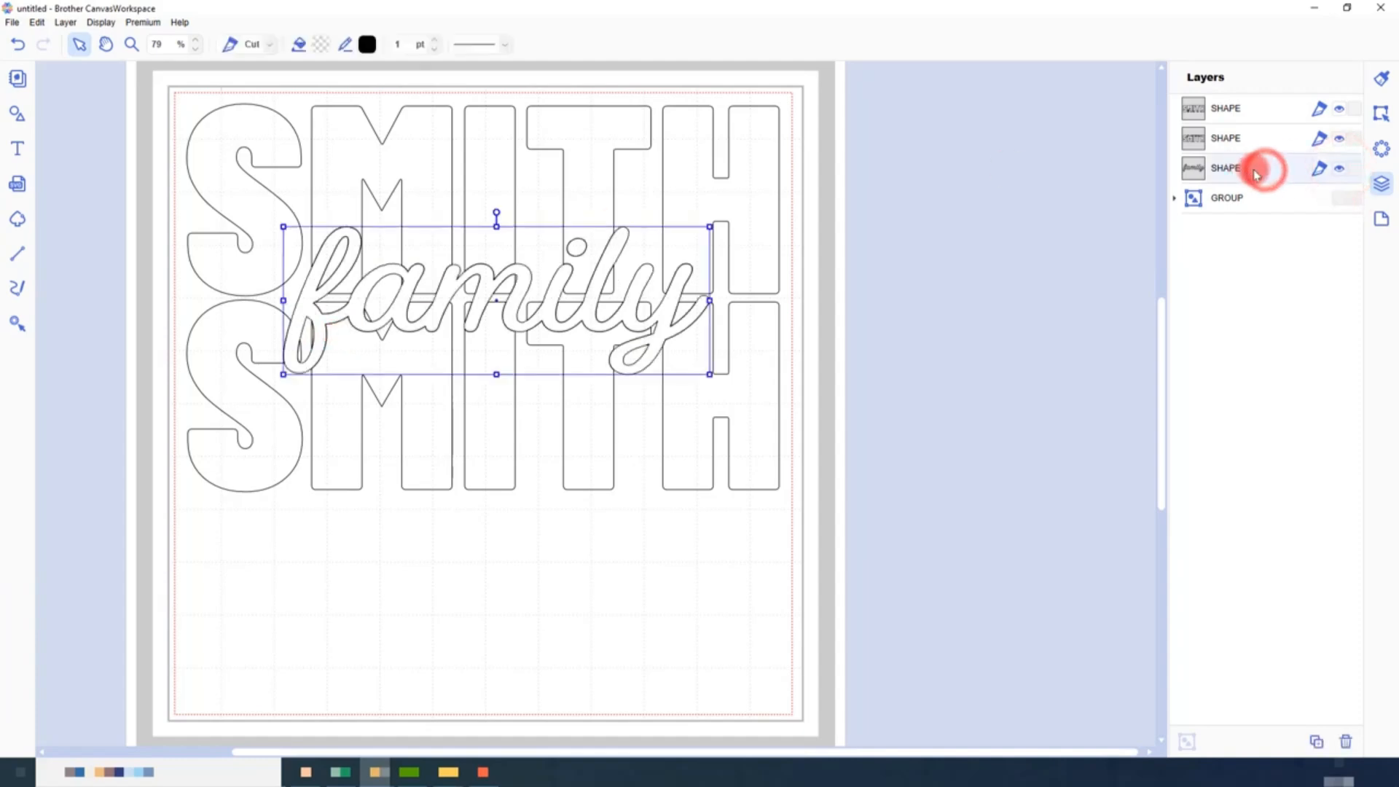
pyautogui.moveTo(1255, 123); pyautogui.dragTo(1254, 97)
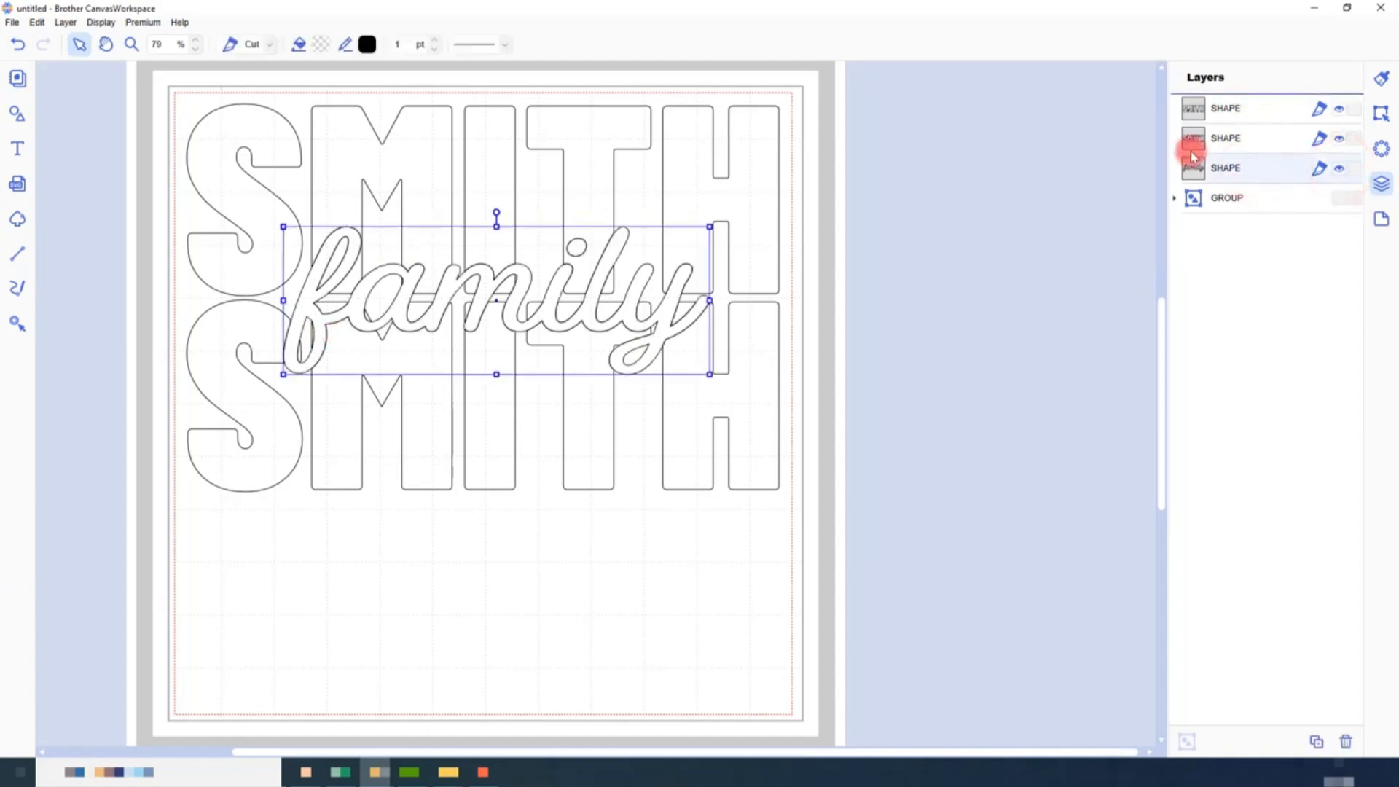
# Step: Fill both SMITH shapes with the dark grey #262626
pyautogui.moveTo(868, 168); pyautogui.dragTo(706, 139)
pyautogui.moveTo(837, 449); pyautogui.dragTo(638, 412)
pyautogui.click(315, 47)
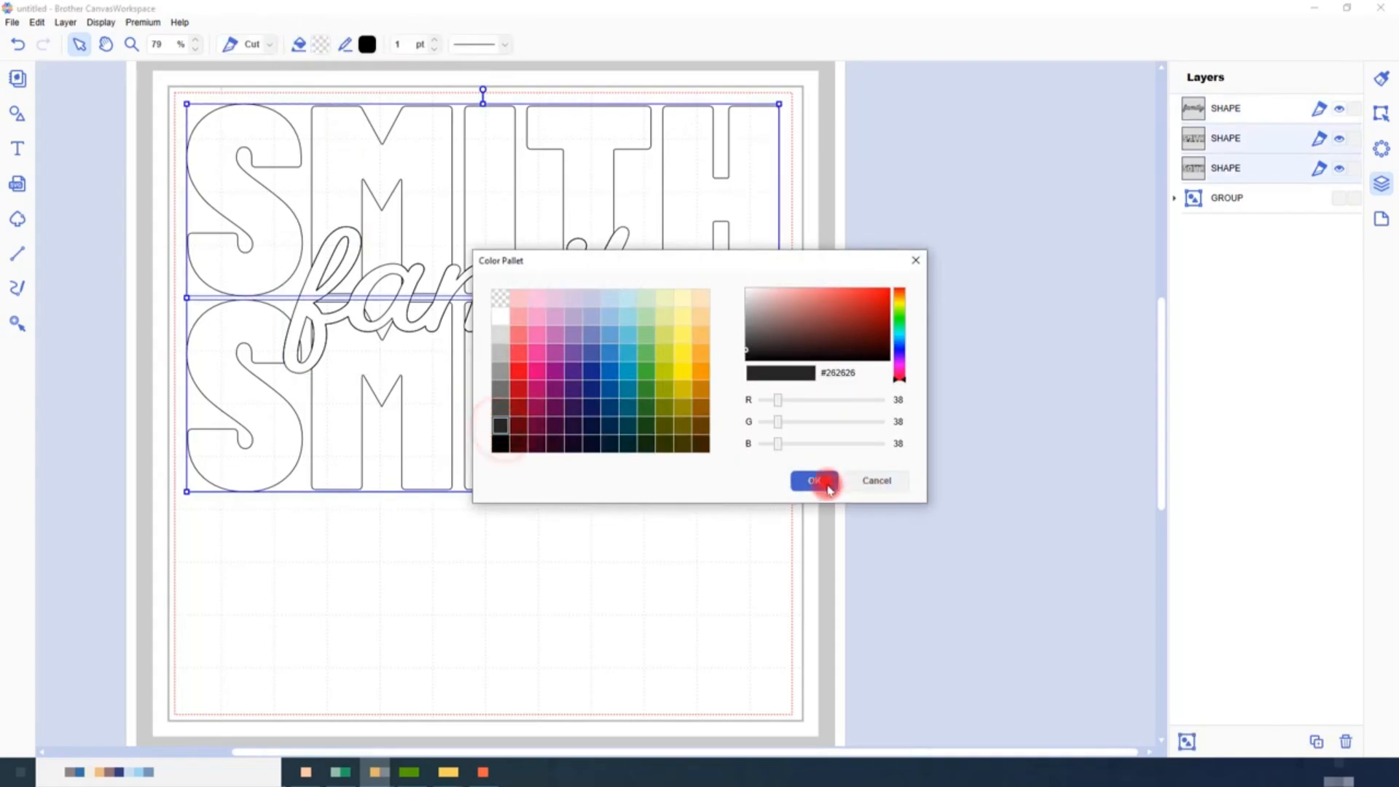
pyautogui.click(814, 481)
# Step: Fill the family shape with the pinkish purple #BF6AB5
pyautogui.click(1246, 109)
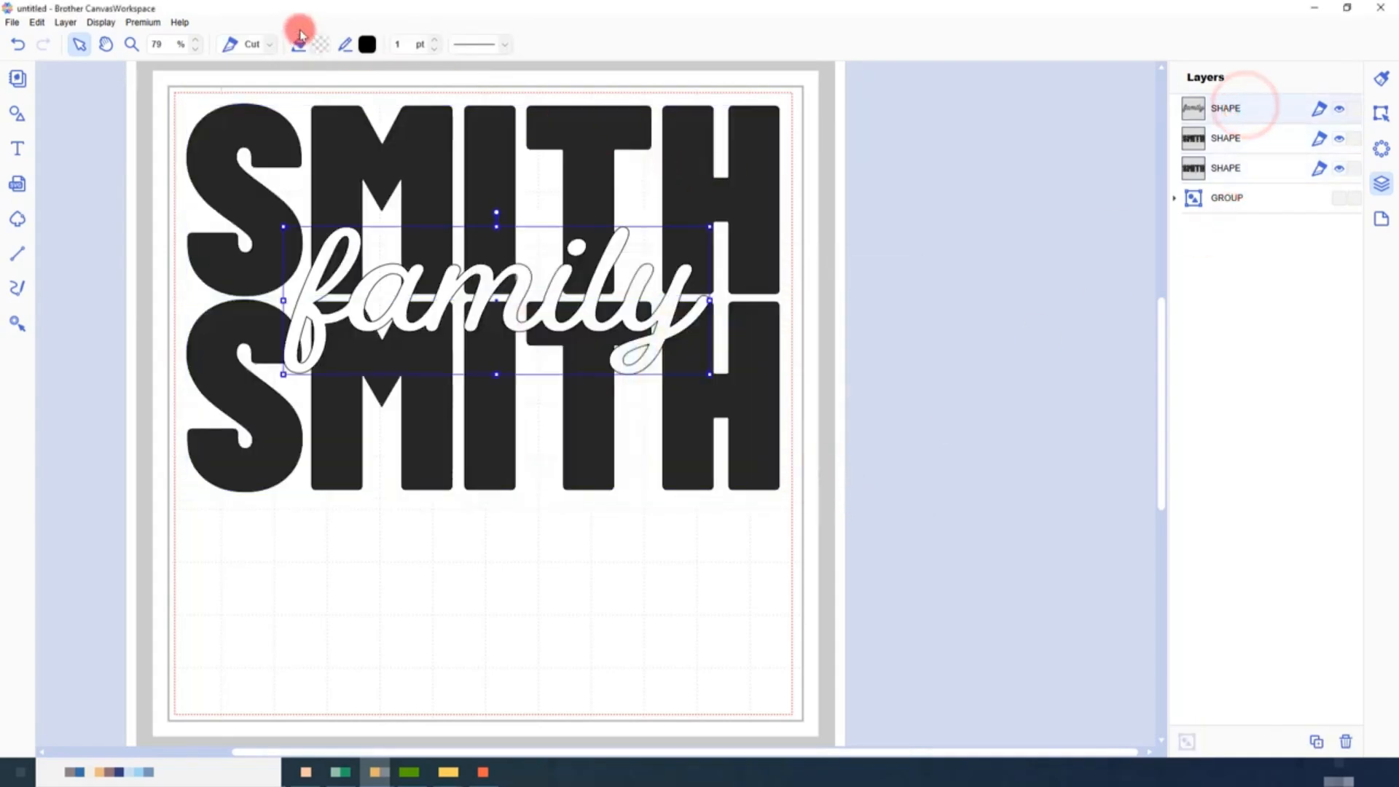
pyautogui.click(321, 46)
pyautogui.click(497, 380)
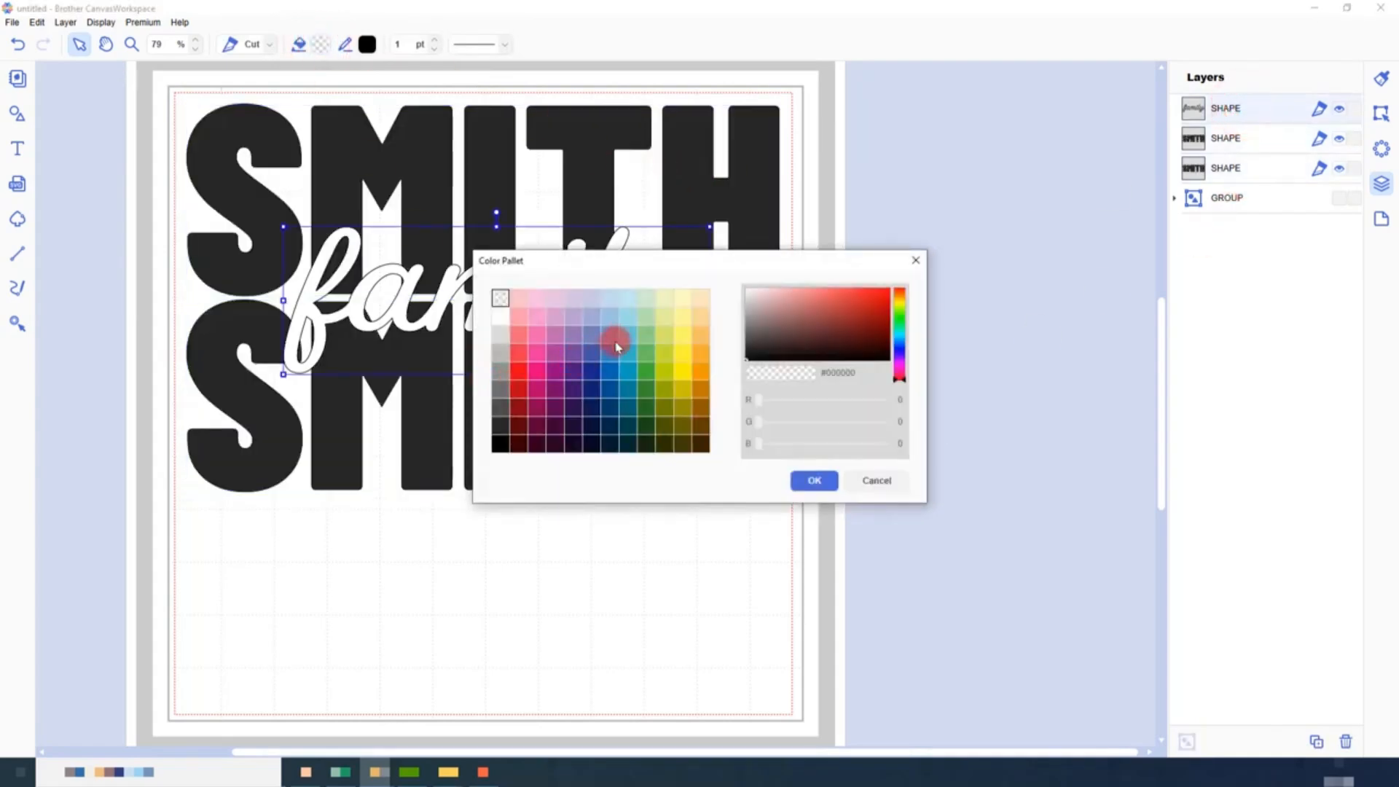
pyautogui.click(616, 339)
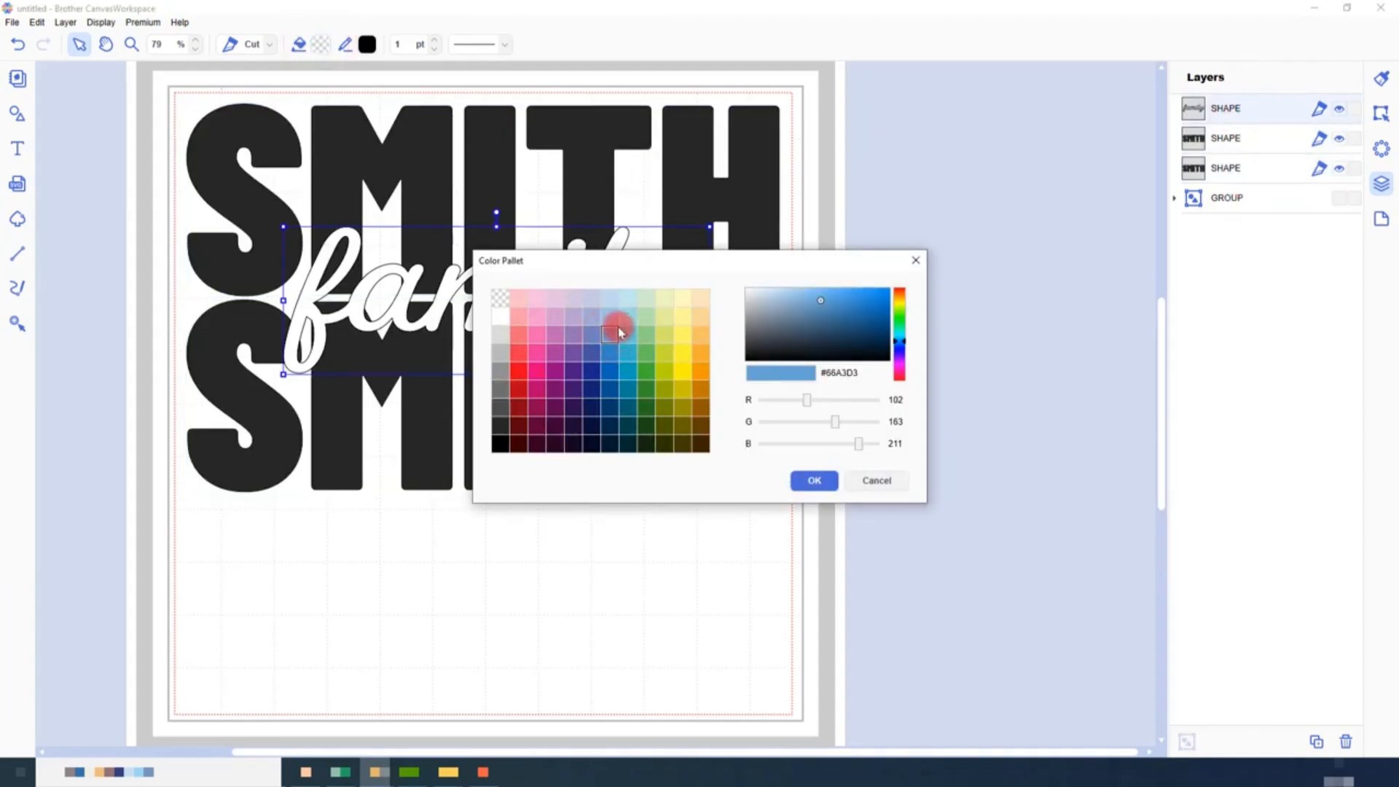
pyautogui.click(627, 339)
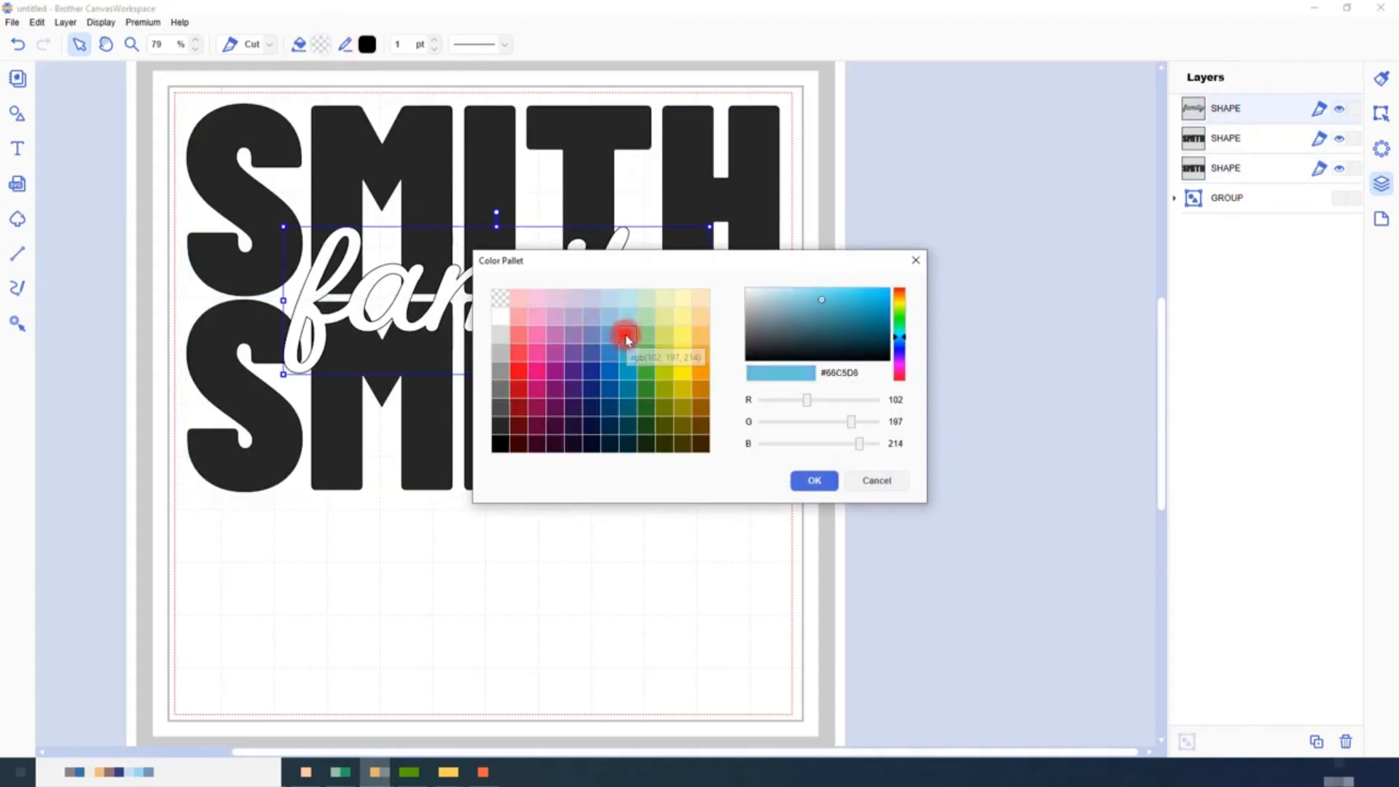
pyautogui.click(611, 337)
pyautogui.click(599, 320)
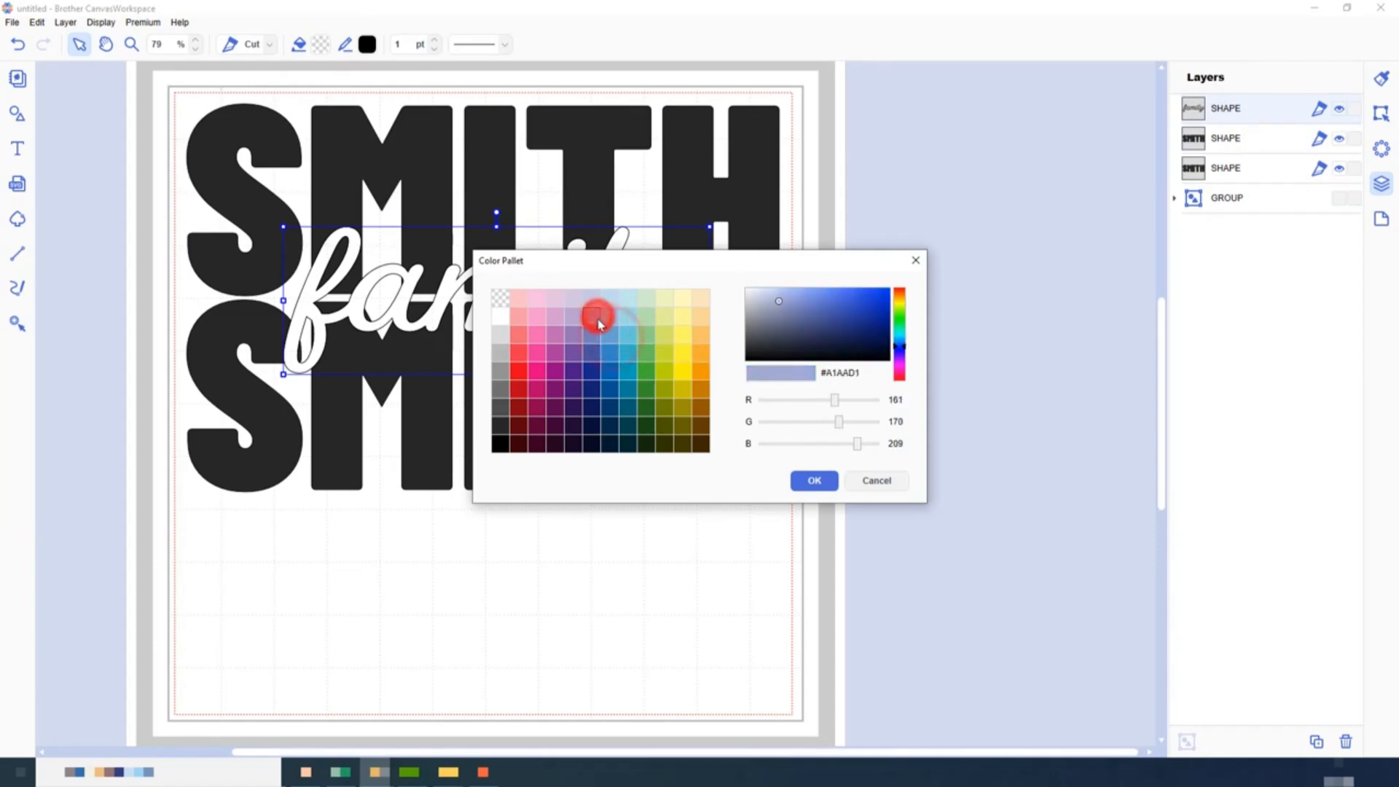
pyautogui.click(558, 334)
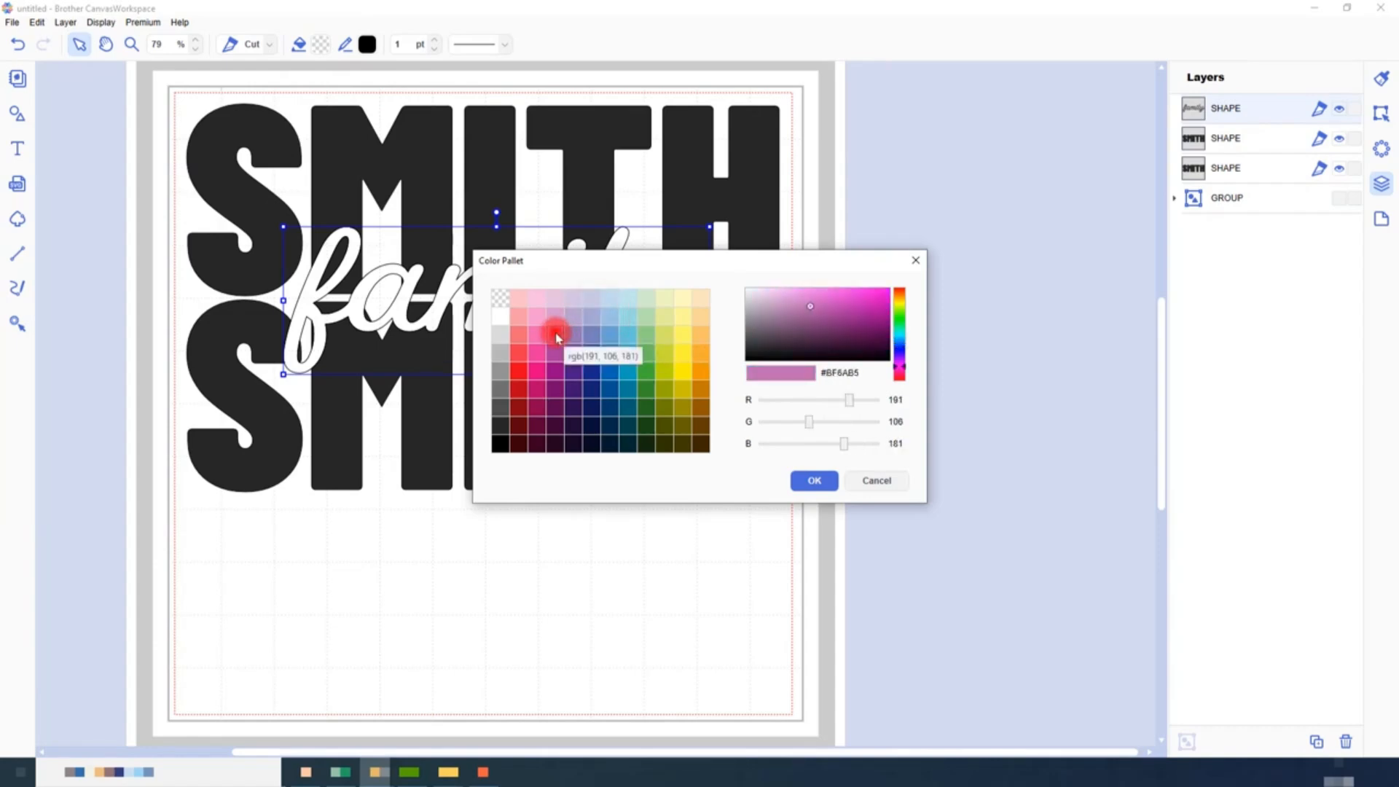
pyautogui.click(814, 480)
pyautogui.click(956, 212)
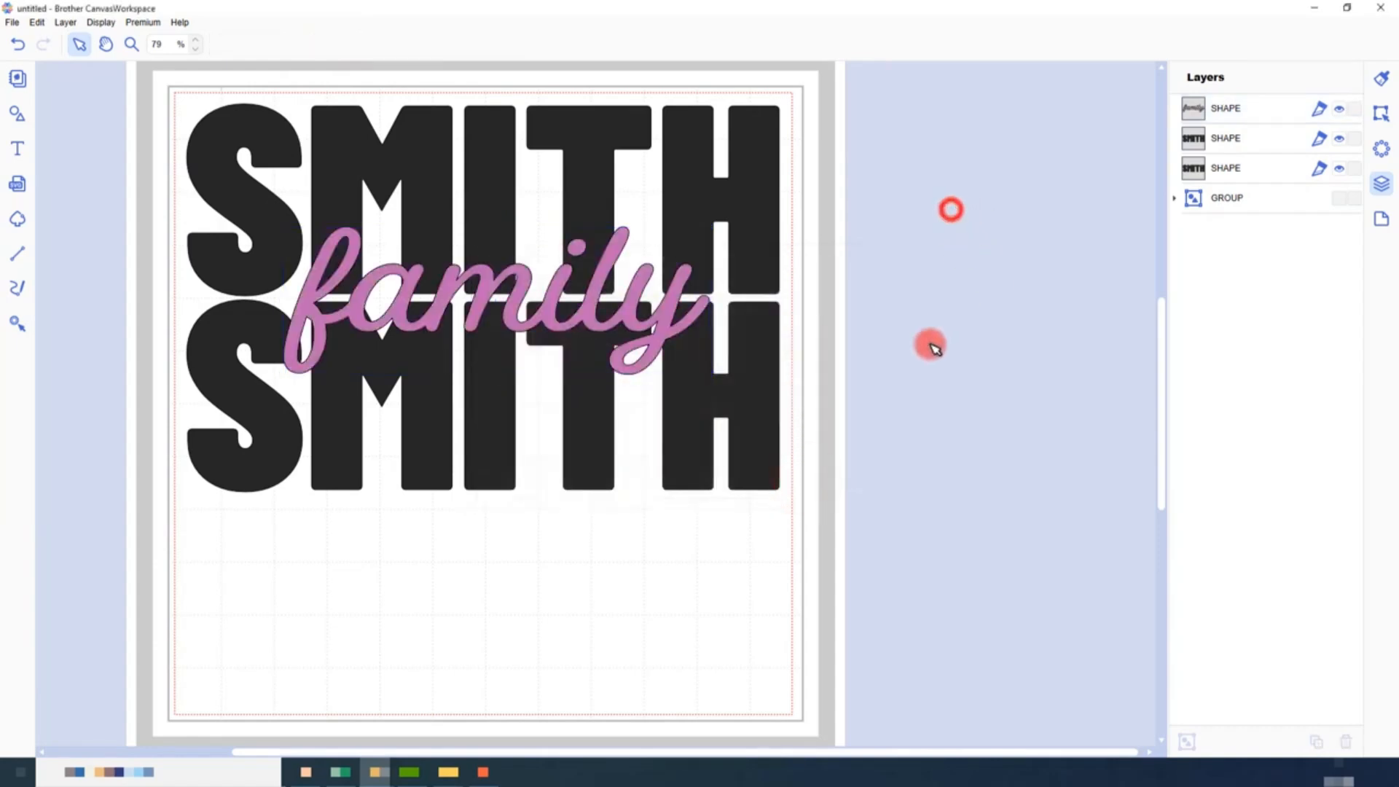
pyautogui.click(101, 22)
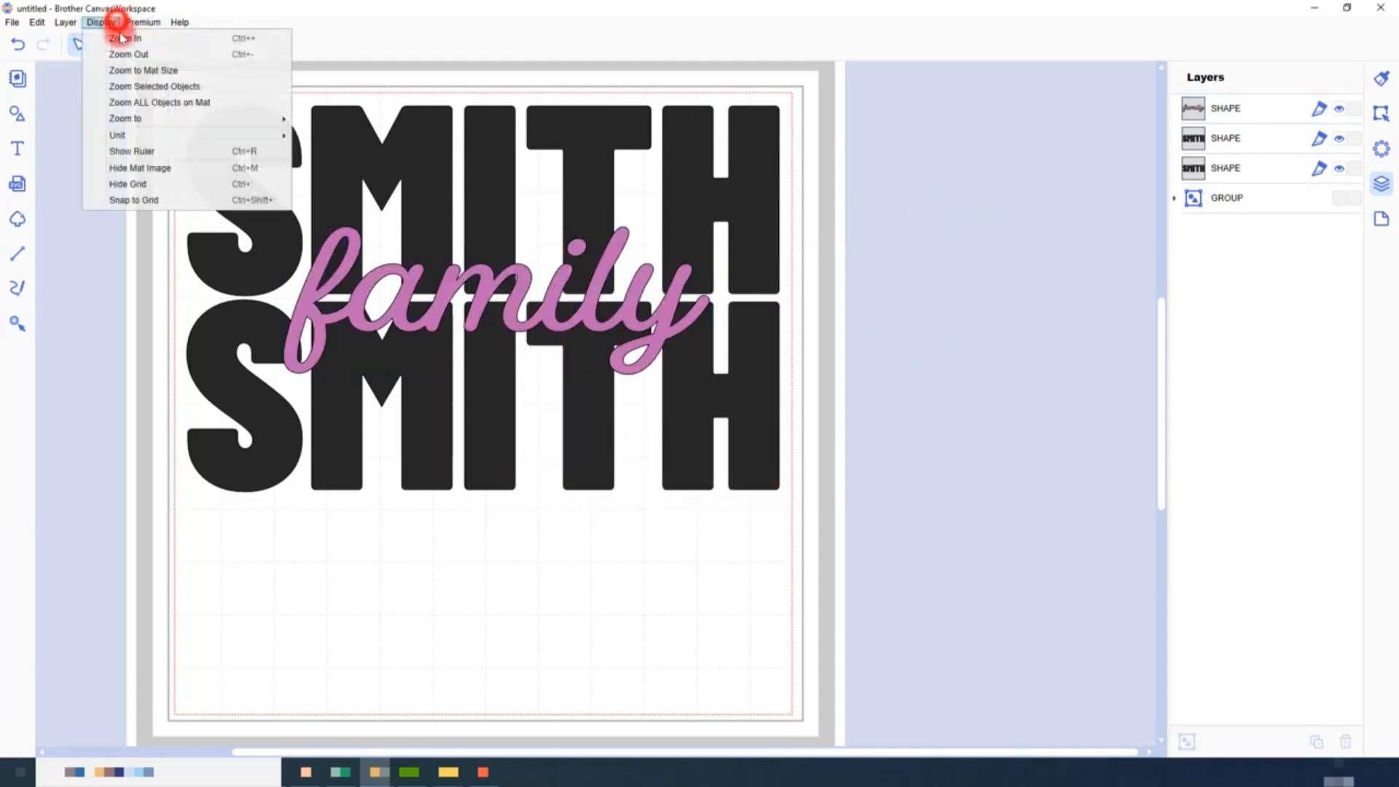
pyautogui.click(135, 102)
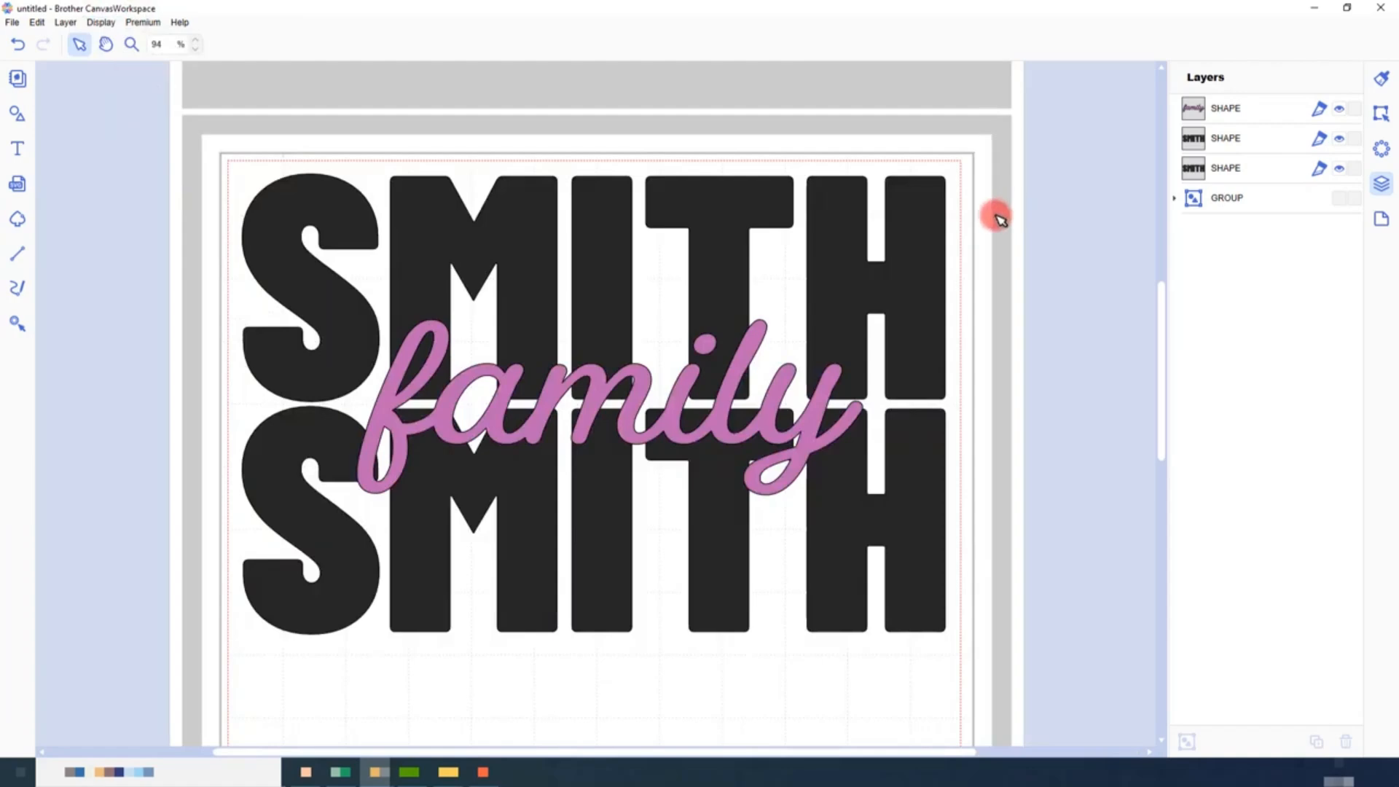